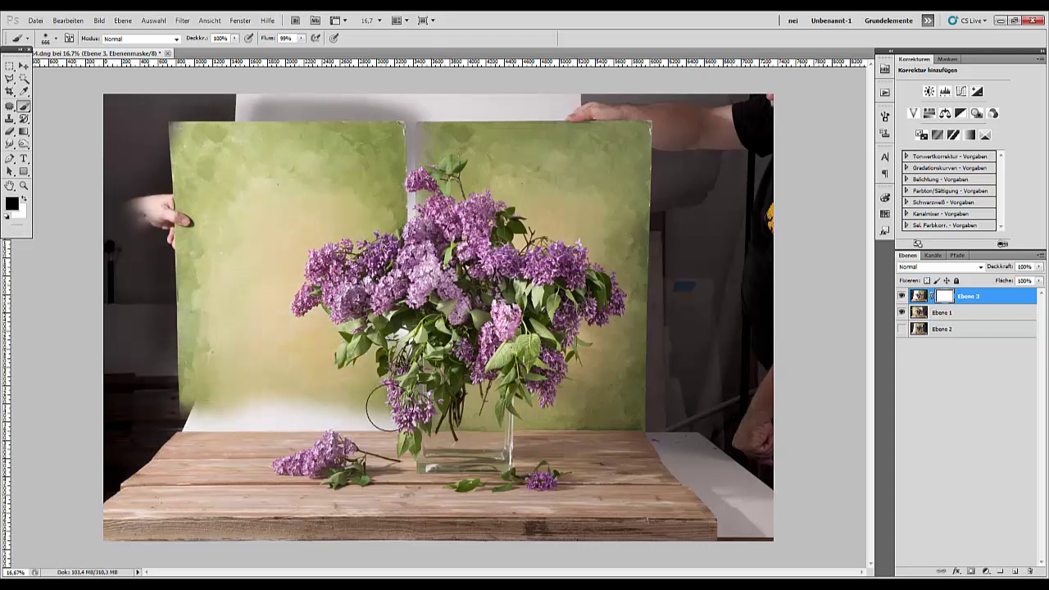
Paint the mask of Ebene 3 black over the lower left backdrop, and white over the stems and vase to restore them
{"action": "mouse_move", "coordinate": [359, 402]}
{"action": "left_mouse_down"}
{"action": "mouse_move", "coordinate": [402, 372]}
{"action": "mouse_move", "coordinate": [380, 323]}
{"action": "mouse_move", "coordinate": [471, 310]}
{"action": "mouse_move", "coordinate": [355, 402]}
{"action": "mouse_move", "coordinate": [412, 358]}
{"action": "mouse_move", "coordinate": [388, 292]}
{"action": "mouse_move", "coordinate": [440, 242]}
{"action": "mouse_move", "coordinate": [396, 308]}
{"action": "left_mouse_up"}
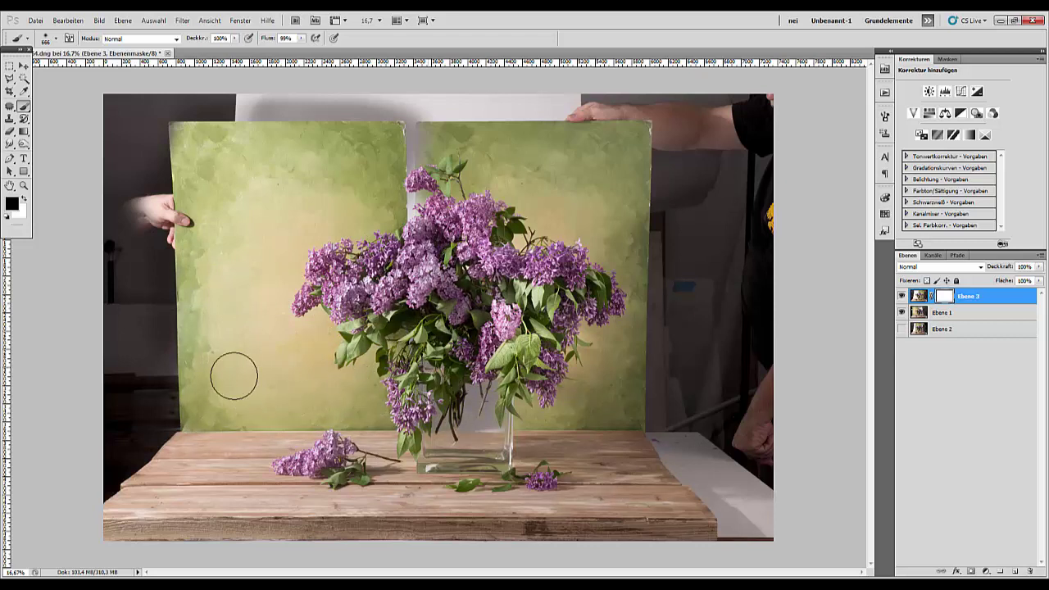
{"action": "left_click", "coordinate": [25, 200]}
{"action": "left_click", "coordinate": [482, 396]}
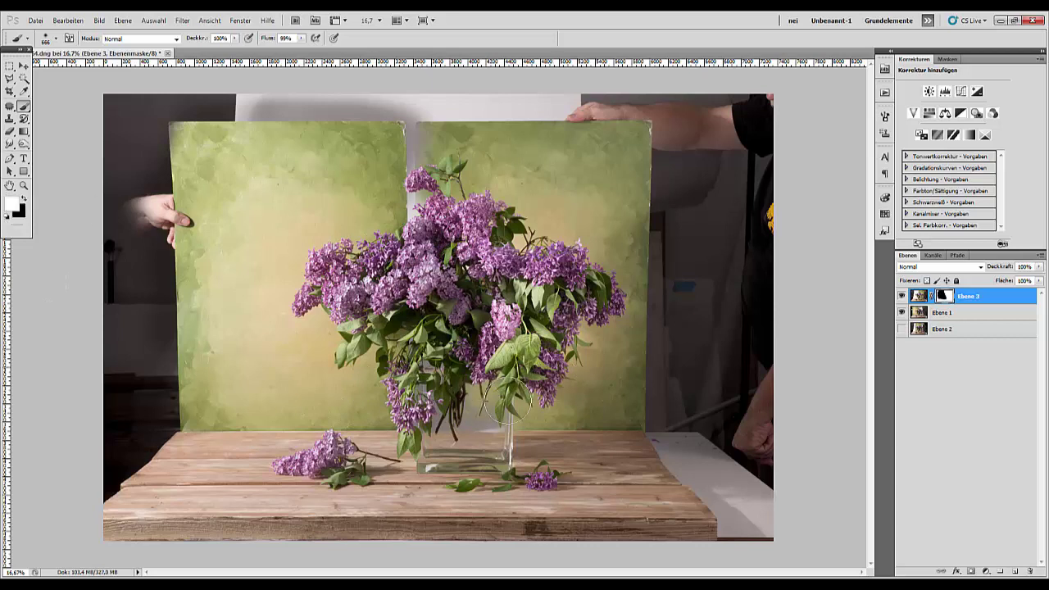
{"action": "mouse_move", "coordinate": [467, 359]}
{"action": "left_mouse_down"}
{"action": "mouse_move", "coordinate": [463, 390]}
{"action": "mouse_move", "coordinate": [462, 268]}
{"action": "mouse_move", "coordinate": [440, 215]}
{"action": "left_mouse_up"}
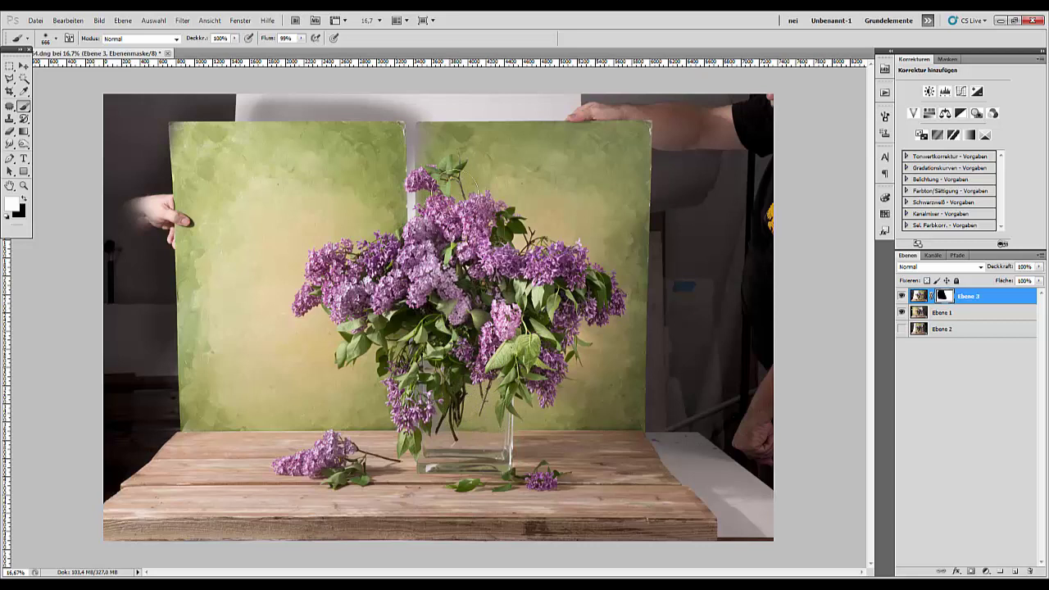
{"action": "mouse_move", "coordinate": [477, 405]}
{"action": "left_mouse_down"}
{"action": "mouse_move", "coordinate": [469, 415]}
{"action": "mouse_move", "coordinate": [479, 441]}
{"action": "left_mouse_up"}
Merge Ebene 3 down into Ebene 1 and add a layer mask to the merged layer
{"action": "left_click", "coordinate": [975, 295]}
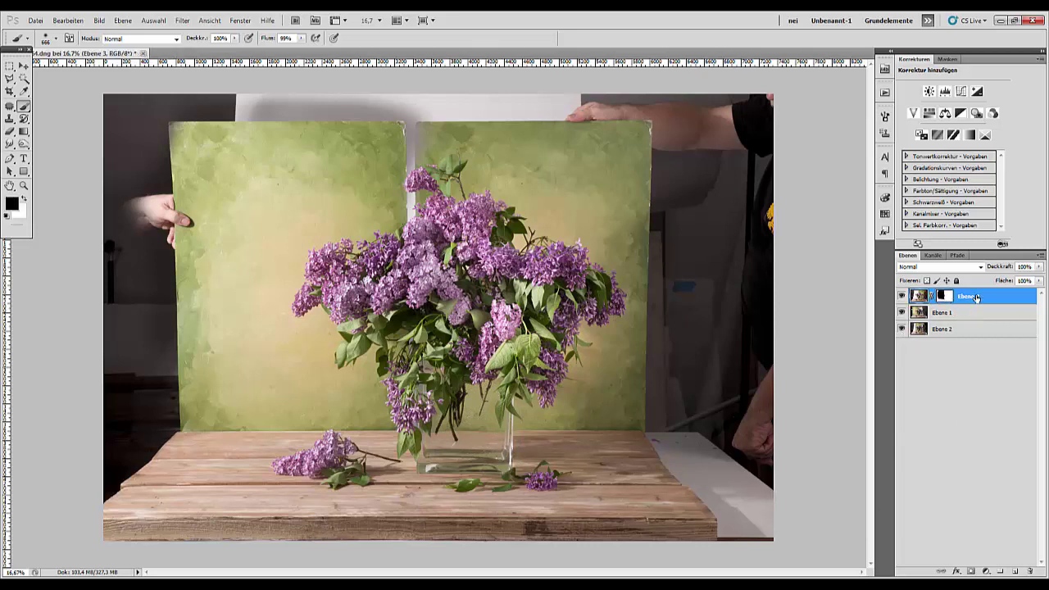
{"action": "key", "text": "ctrl+e"}
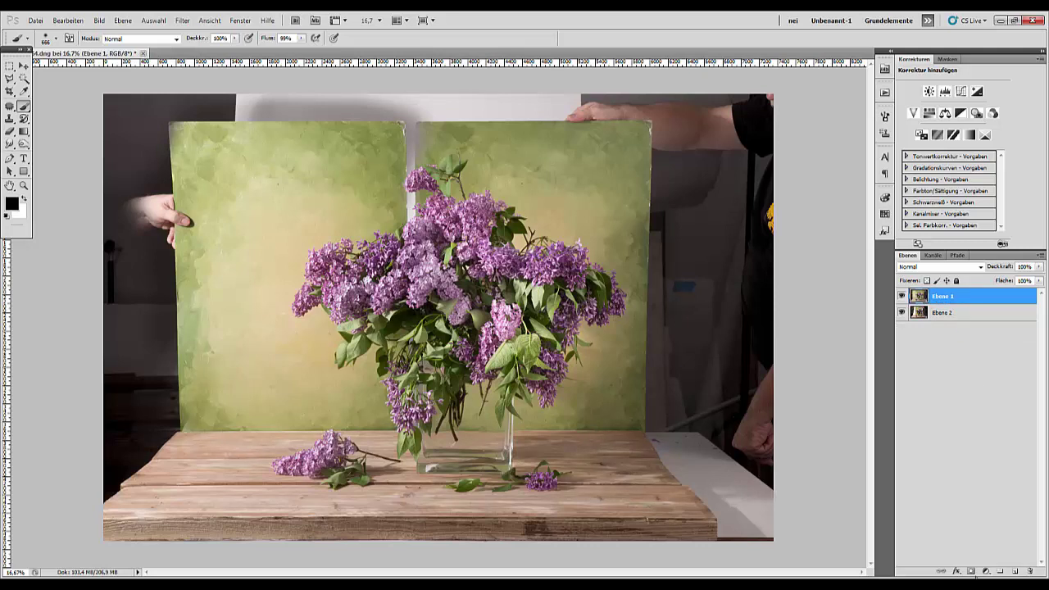
{"action": "left_click", "coordinate": [970, 572]}
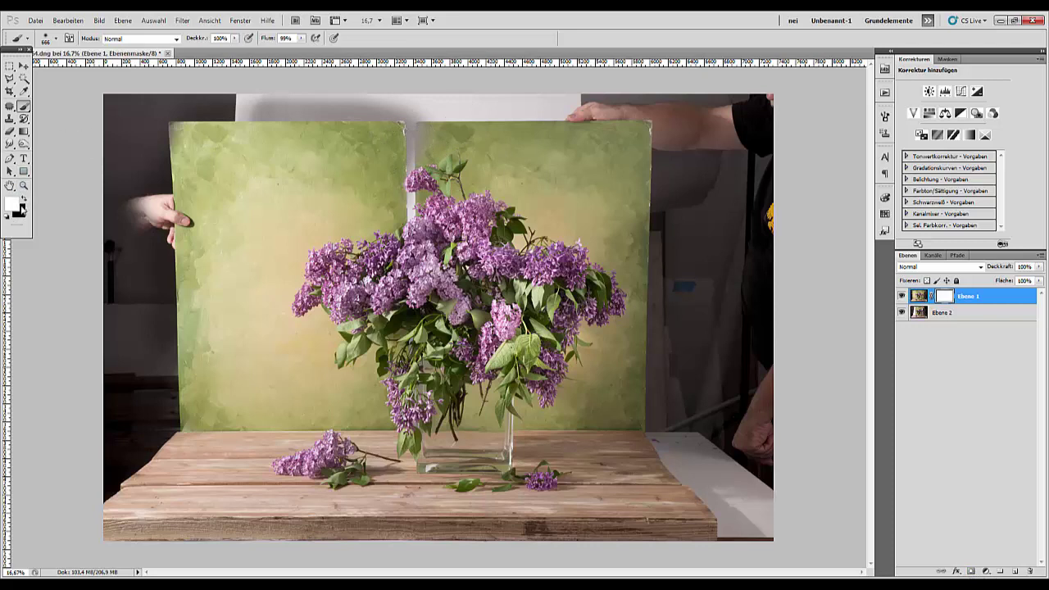
Paint the mask of Ebene 1 black over the gap between the two backdrop halves above the bouquet
{"action": "left_click", "coordinate": [24, 200]}
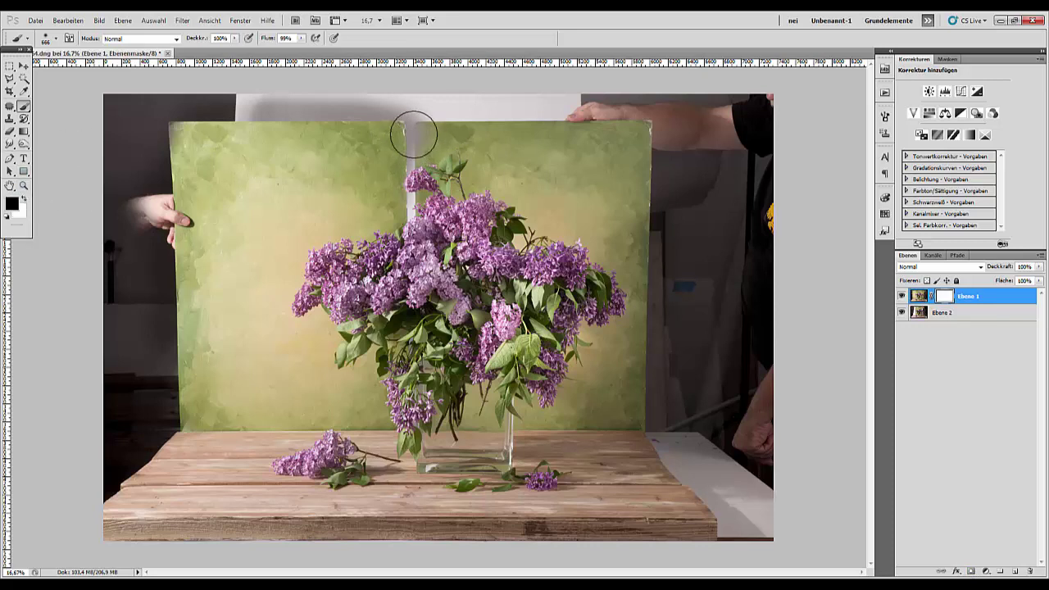
{"action": "mouse_move", "coordinate": [413, 134]}
{"action": "left_mouse_down"}
{"action": "mouse_move", "coordinate": [396, 178]}
{"action": "mouse_move", "coordinate": [408, 200]}
{"action": "left_mouse_up"}
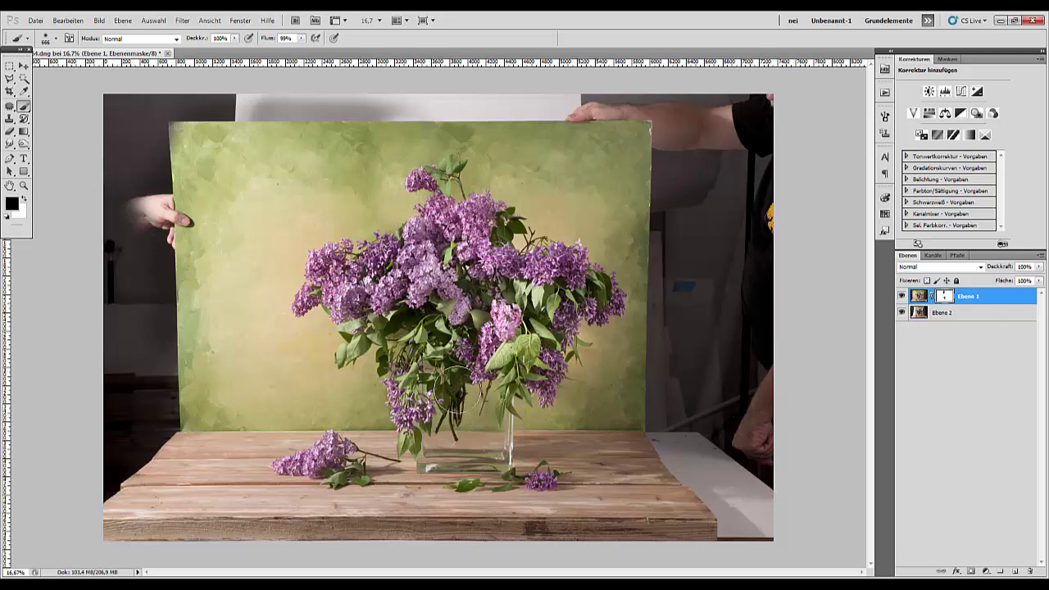
{"action": "mouse_move", "coordinate": [442, 133]}
{"action": "left_mouse_down"}
{"action": "mouse_move", "coordinate": [454, 129]}
{"action": "mouse_move", "coordinate": [407, 119]}
{"action": "mouse_move", "coordinate": [288, 118]}
{"action": "mouse_move", "coordinate": [295, 134]}
{"action": "mouse_move", "coordinate": [276, 131]}
{"action": "mouse_move", "coordinate": [404, 124]}
{"action": "left_mouse_up"}
{"action": "left_click", "coordinate": [24, 198]}
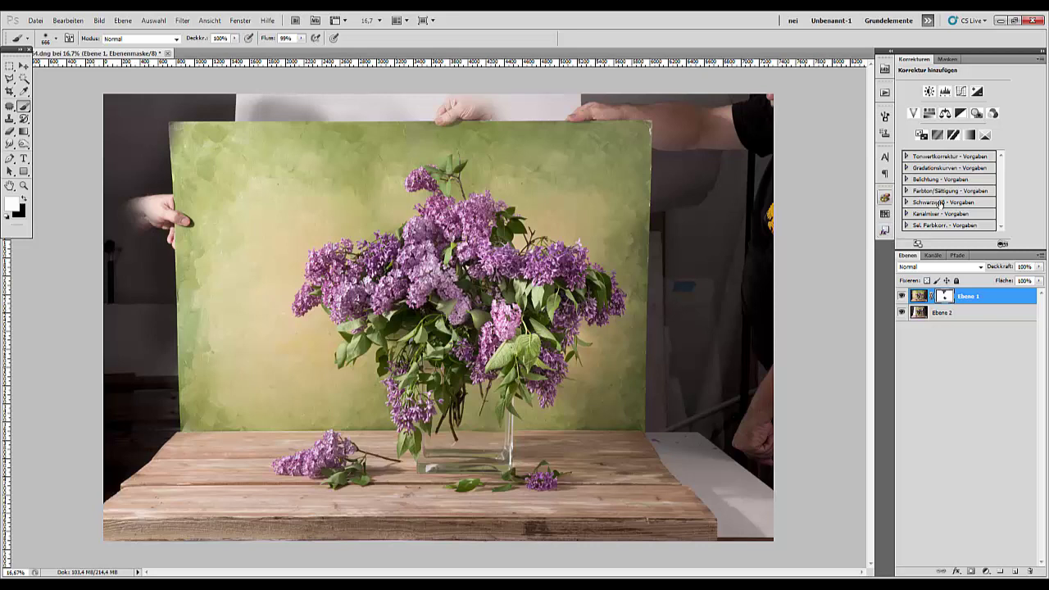
Merge Ebene 1 down into Ebene 2 and duplicate the merged layer
{"action": "left_click", "coordinate": [1000, 299]}
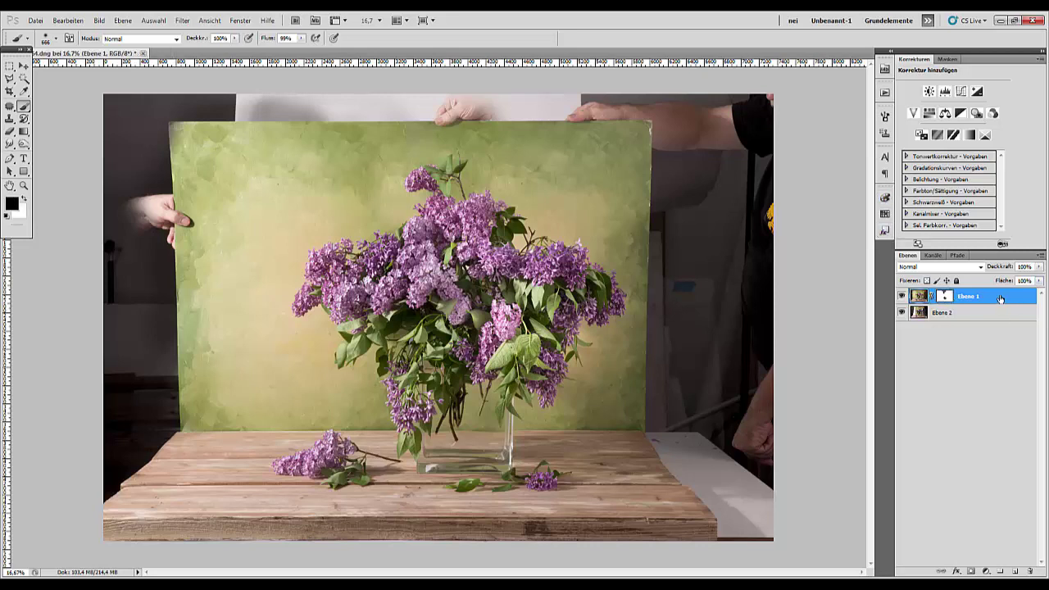
{"action": "key", "text": "ctrl+e"}
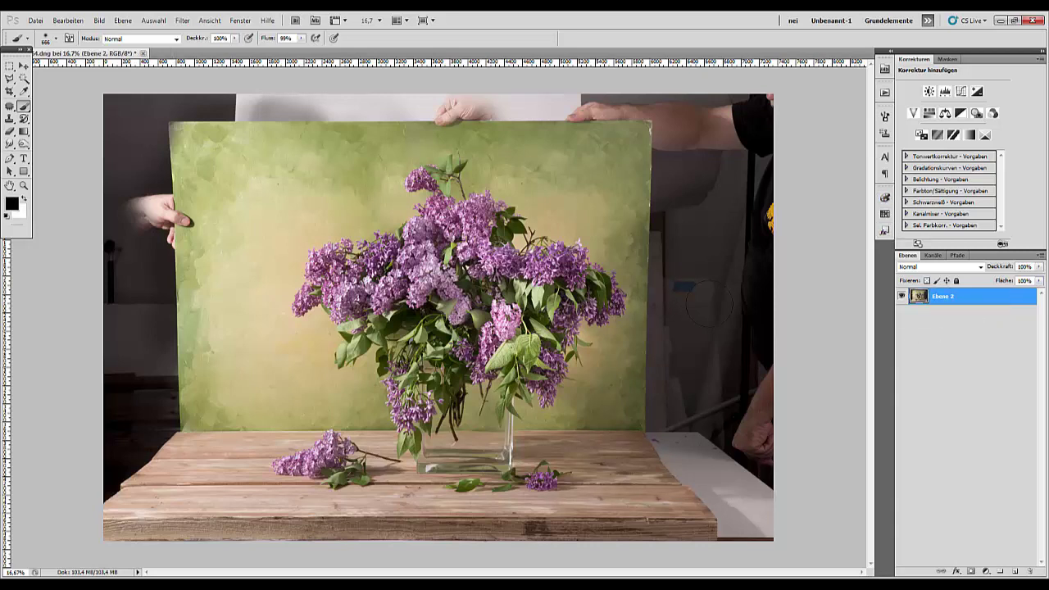
{"action": "left_click_drag", "start_coordinate": [287, 270], "coordinate": [381, 64]}
{"action": "left_click_drag", "start_coordinate": [980, 305], "coordinate": [1015, 571]}
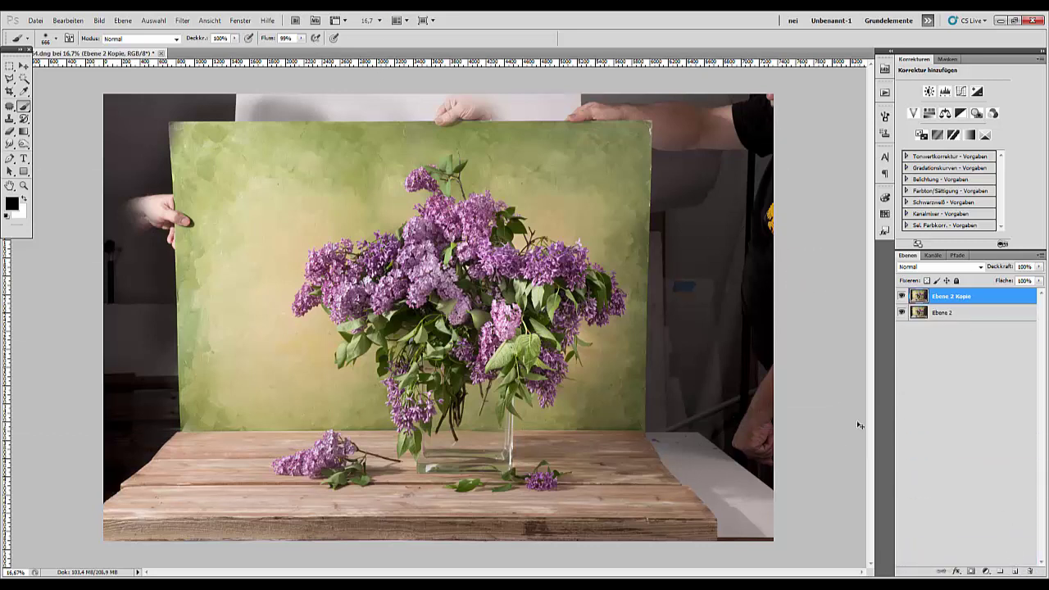
Rotate the duplicated layer slightly with Free Transform to straighten the picture
{"action": "key", "text": "ctrl+t"}
{"action": "left_click_drag", "start_coordinate": [823, 96], "coordinate": [824, 98]}
{"action": "key", "text": "b"}
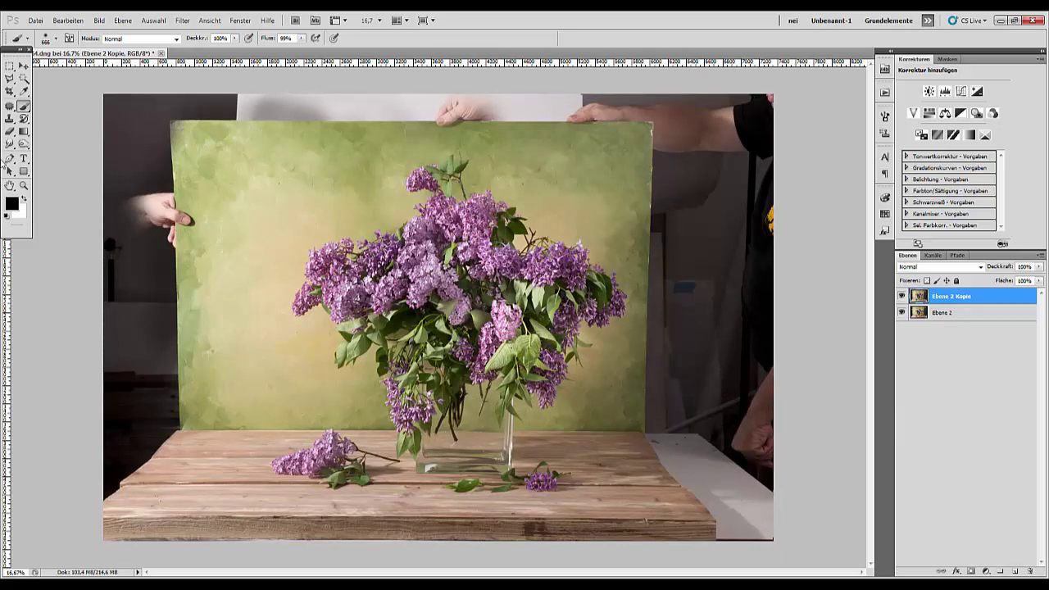
Select the bouquet, backdrop and tabletop with a rectangular marquee fixed to a 4:3 aspect ratio
{"action": "left_click", "coordinate": [9, 68]}
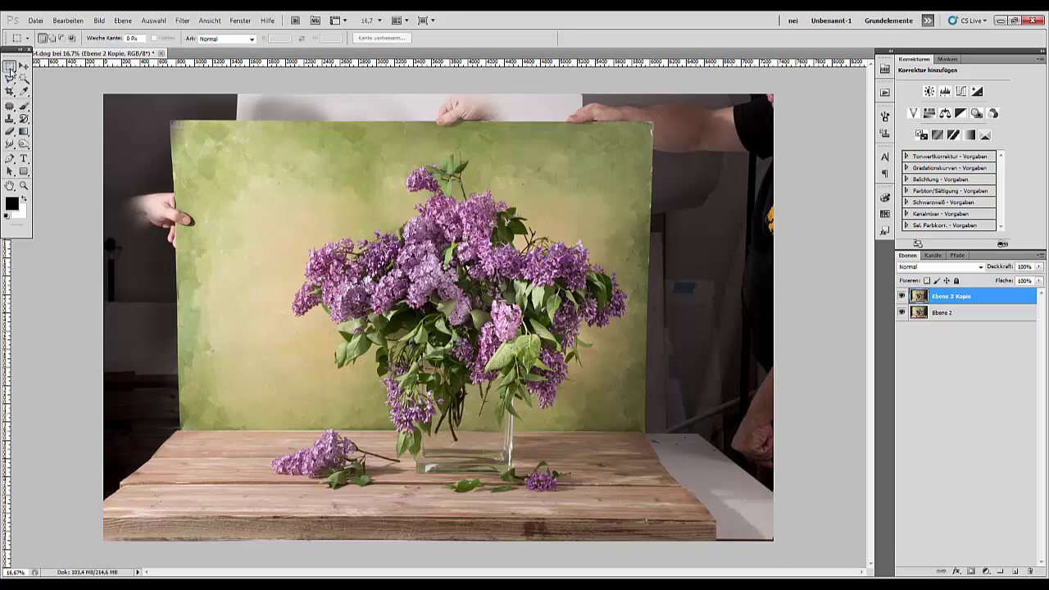
{"action": "left_click", "coordinate": [229, 38]}
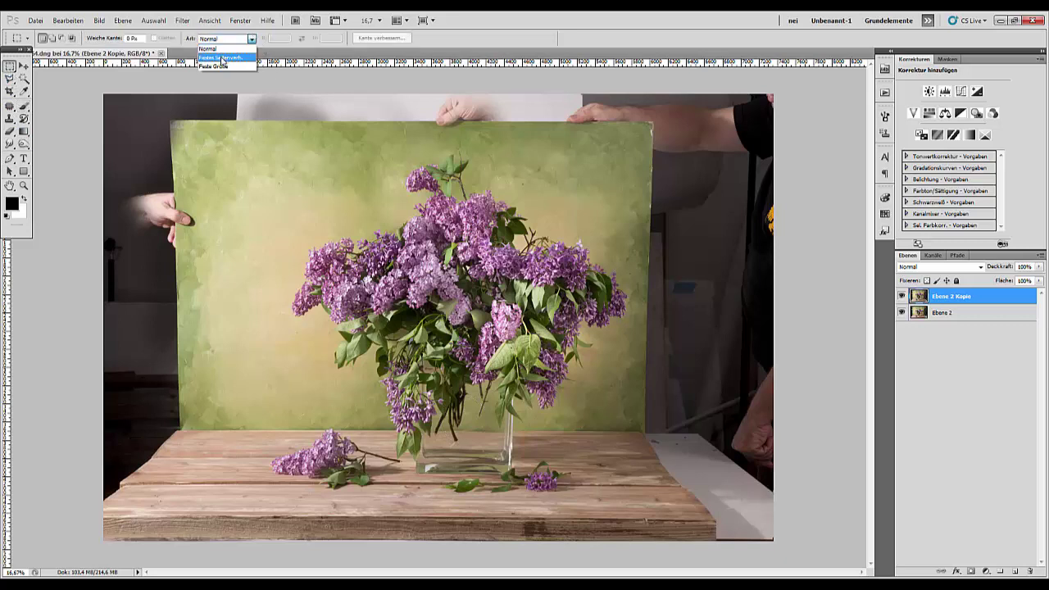
{"action": "left_click", "coordinate": [222, 55]}
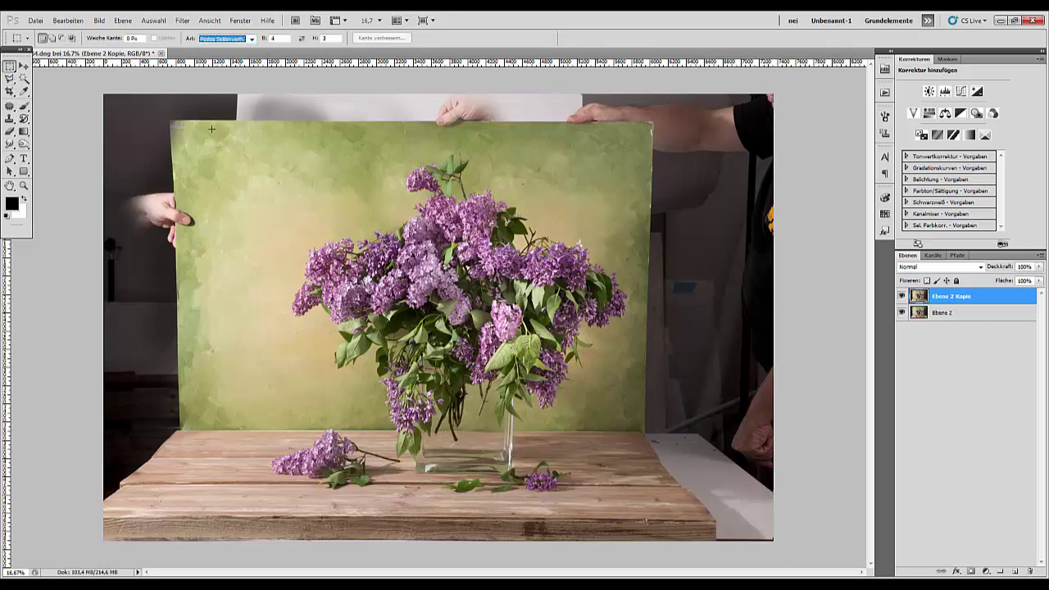
{"action": "left_click_drag", "start_coordinate": [212, 129], "coordinate": [629, 544]}
{"action": "left_click_drag", "start_coordinate": [177, 152], "coordinate": [647, 504]}
{"action": "mouse_move", "coordinate": [549, 485]}
{"action": "left_mouse_down"}
{"action": "mouse_move", "coordinate": [547, 495]}
{"action": "mouse_move", "coordinate": [534, 487]}
{"action": "left_mouse_up"}
{"action": "left_click", "coordinate": [172, 127]}
{"action": "left_click_drag", "start_coordinate": [649, 545], "coordinate": [650, 546]}
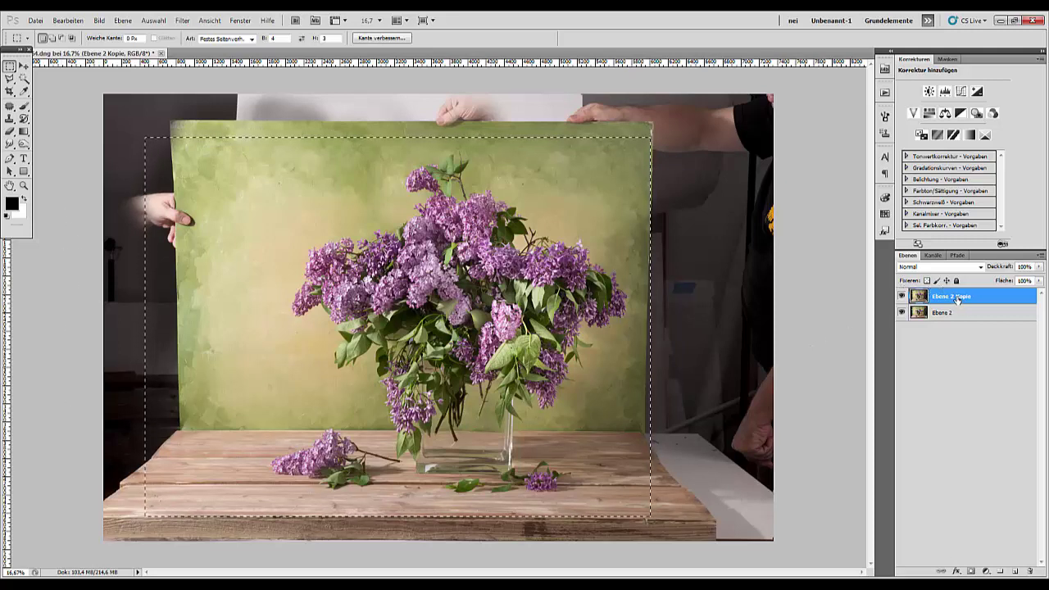
Crop the image to the 4:3 selection and deselect
{"action": "left_click", "coordinate": [99, 20]}
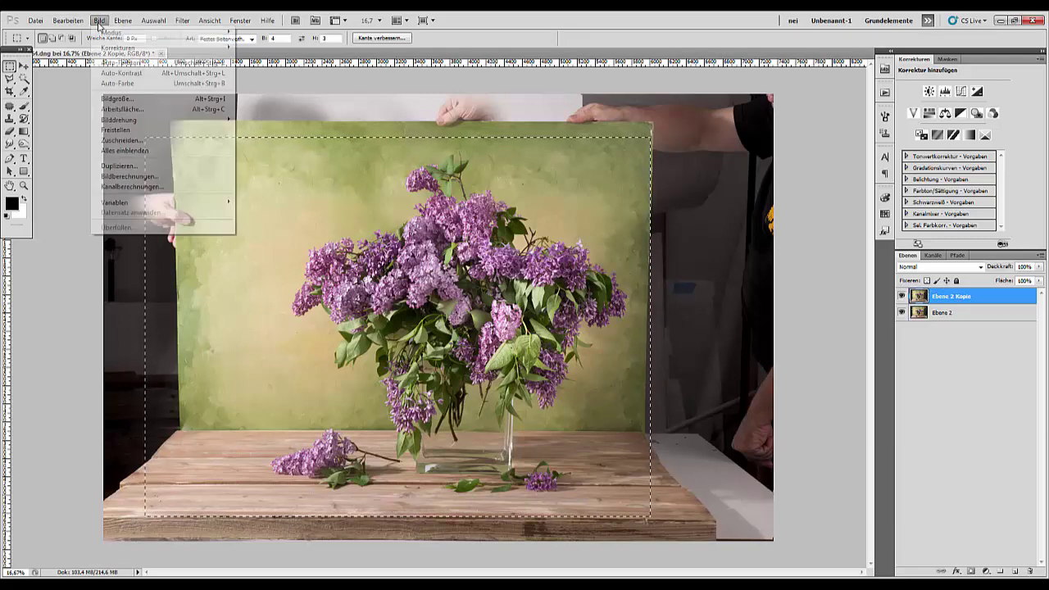
{"action": "left_click", "coordinate": [117, 131]}
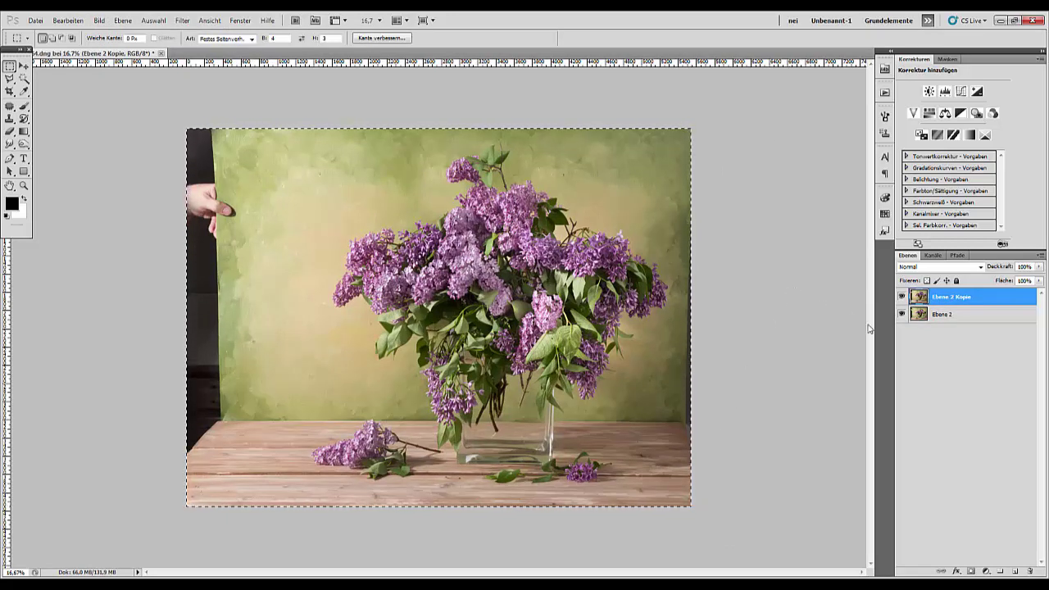
{"action": "key", "text": "ctrl+d"}
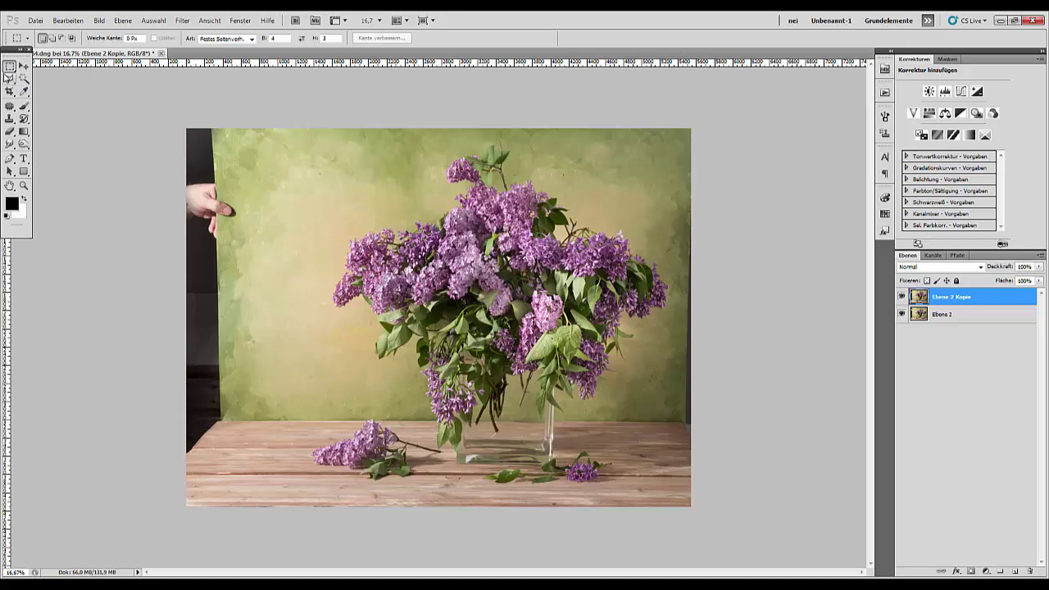
Set the marquee style to Normal and select a full-height strip of backdrop and table just inside the hand at the left edge
{"action": "key", "text": "w"}
{"action": "left_click", "coordinate": [250, 39]}
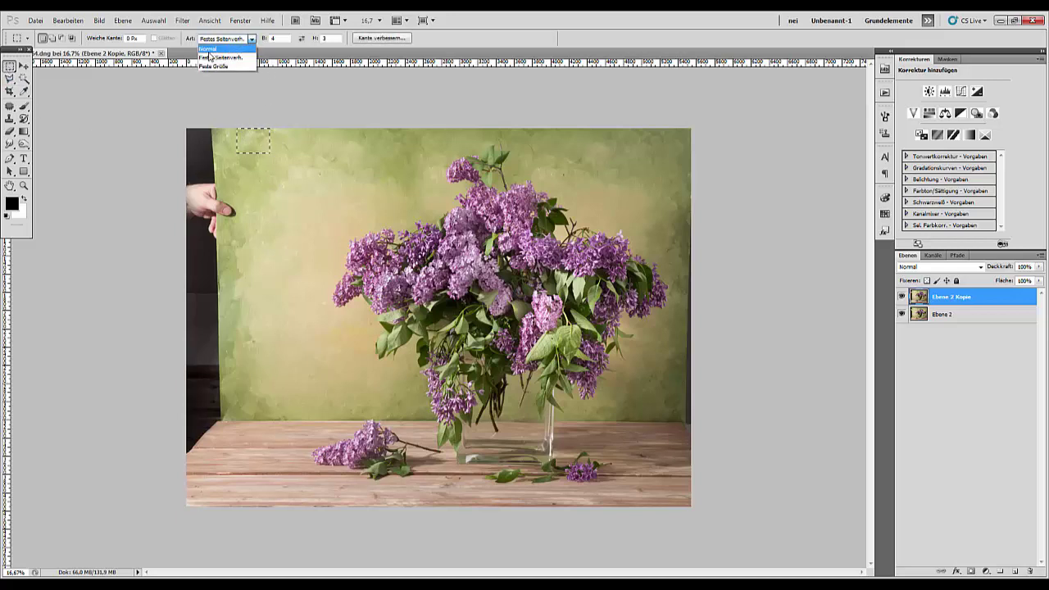
{"action": "left_click", "coordinate": [209, 48]}
{"action": "left_click_drag", "start_coordinate": [230, 128], "coordinate": [266, 331]}
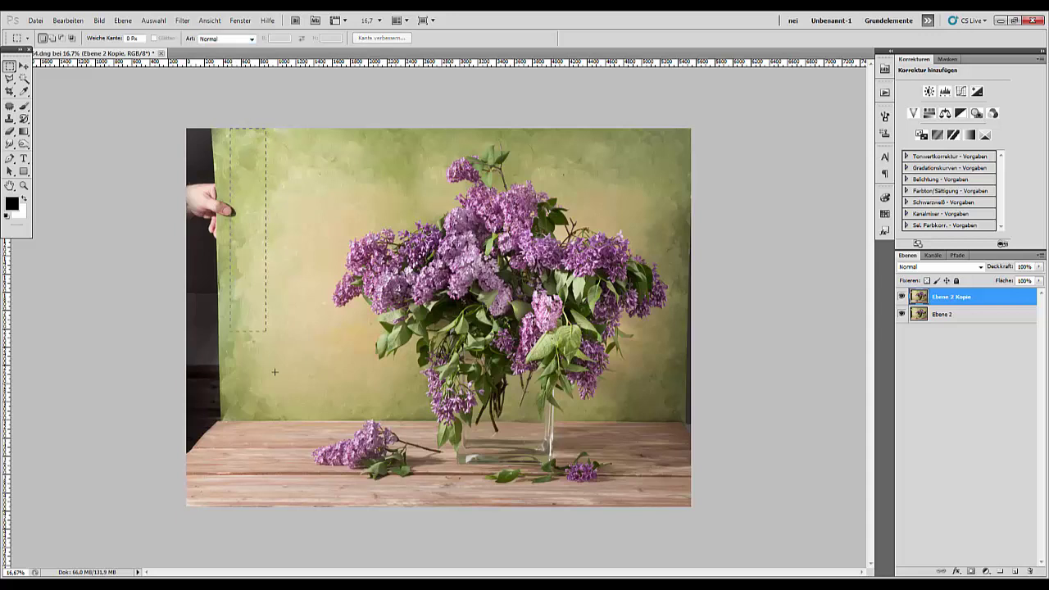
{"action": "left_click_drag", "start_coordinate": [275, 372], "coordinate": [296, 505]}
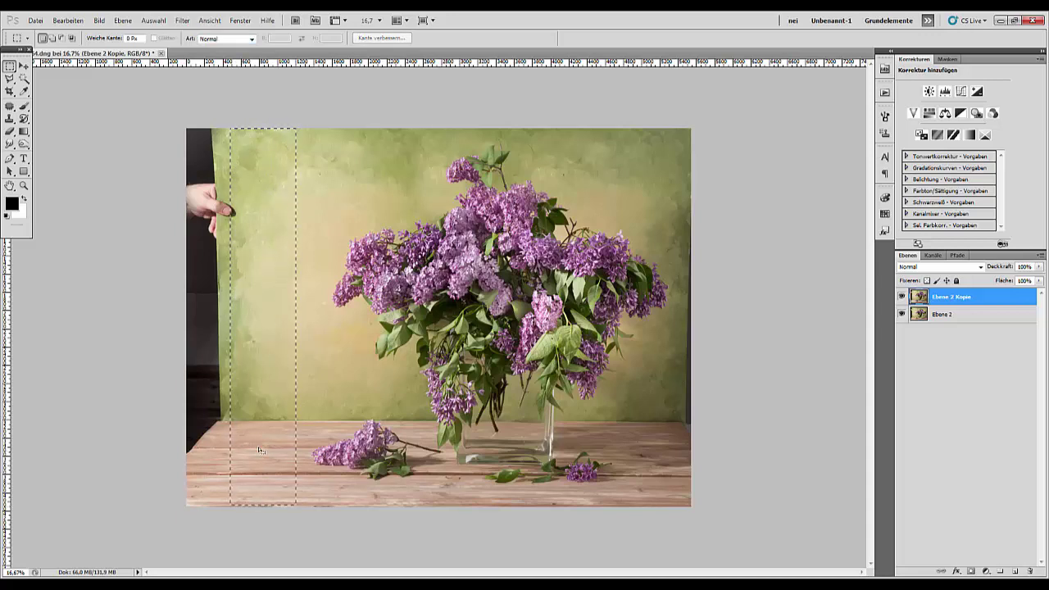
{"action": "left_click_drag", "start_coordinate": [259, 447], "coordinate": [262, 433]}
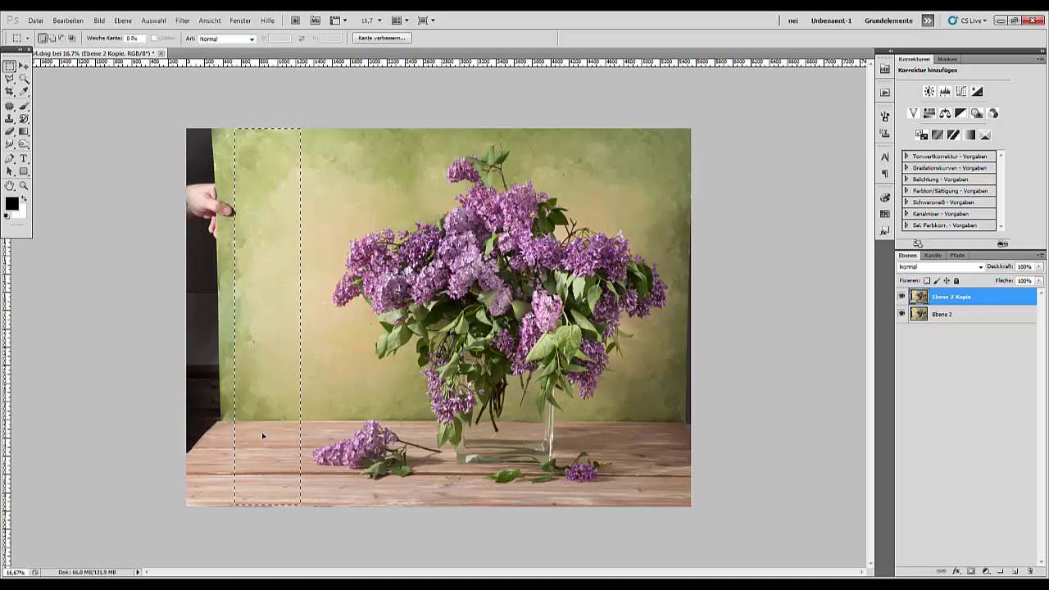
Stretch the selected strip out to the image's left edge to cover the hand and dark area, and deselect
{"action": "key", "text": "ctrl+t"}
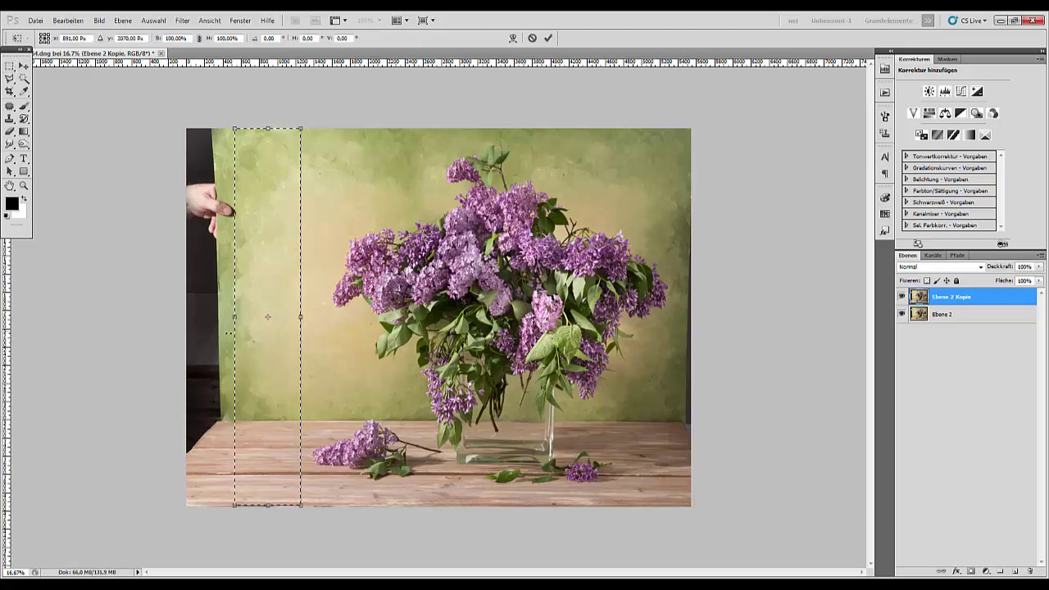
{"action": "left_click_drag", "start_coordinate": [235, 316], "coordinate": [184, 323]}
{"action": "key", "text": "Return"}
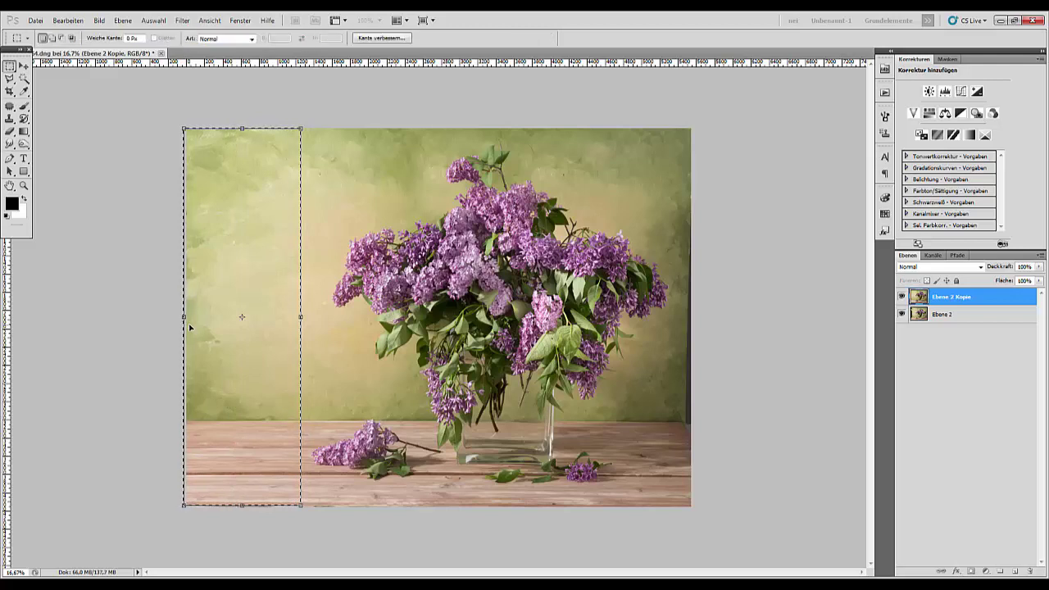
{"action": "key", "text": "ctrl+d"}
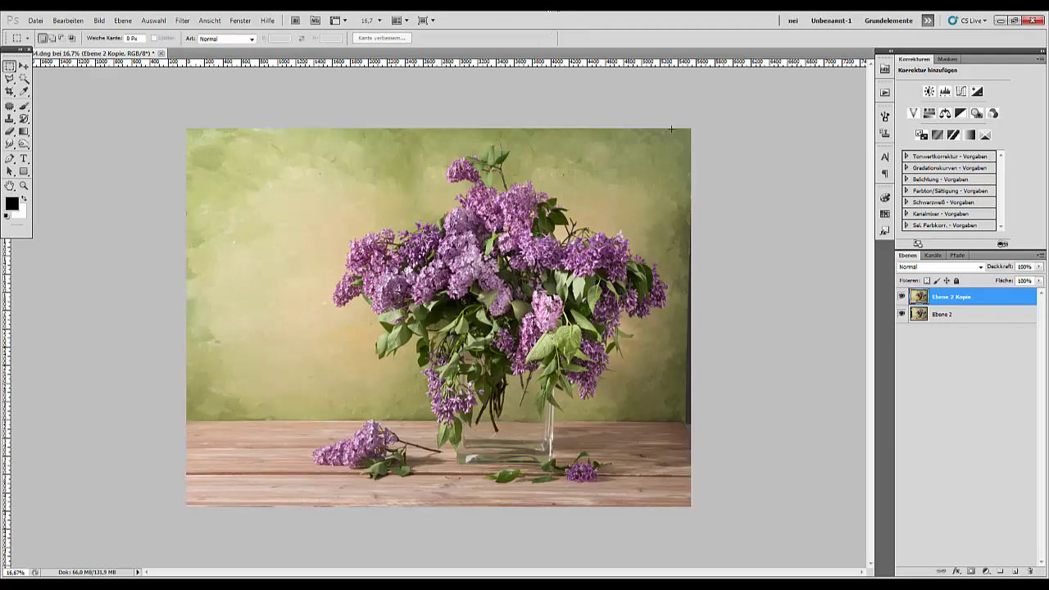
Select a narrow full-height strip near the image's right edge, stretch it past that edge to cover the dark border, and deselect
{"action": "left_click_drag", "start_coordinate": [669, 400], "coordinate": [682, 554]}
{"action": "key", "text": "ctrl+t"}
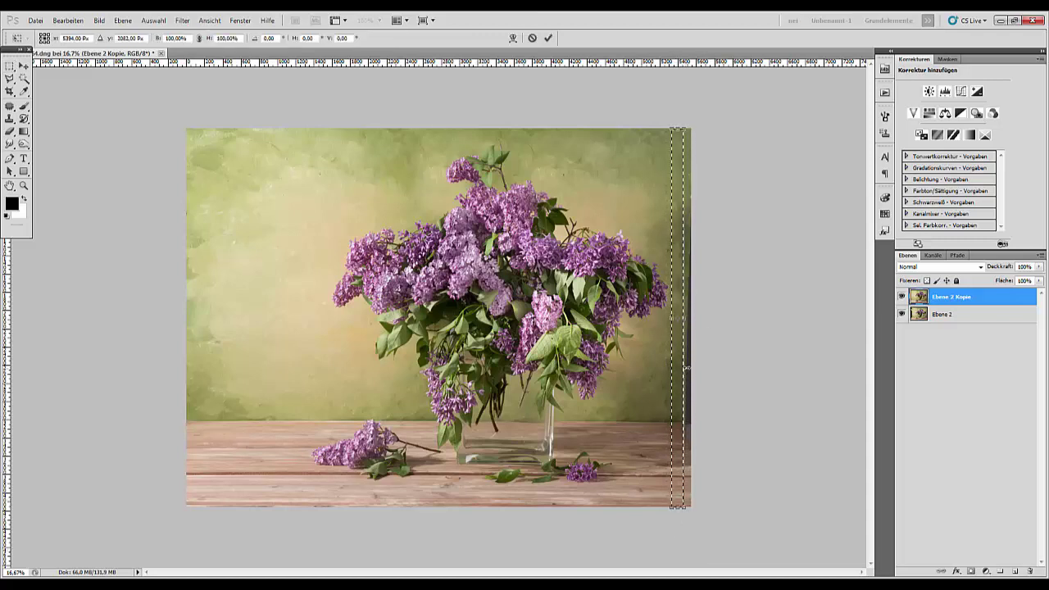
{"action": "left_click_drag", "start_coordinate": [684, 318], "coordinate": [694, 318]}
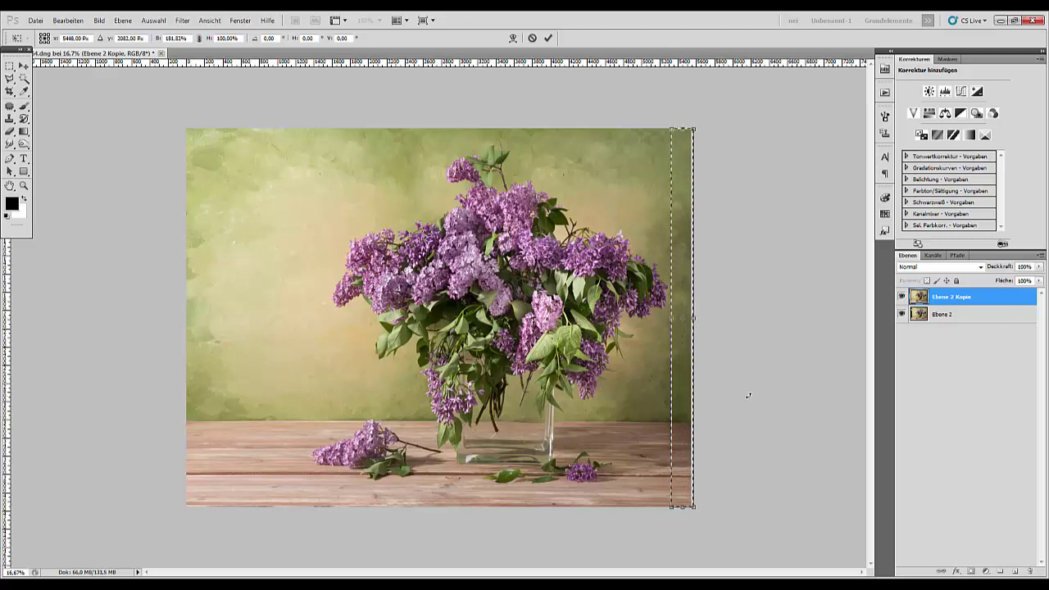
{"action": "key", "text": "Return"}
{"action": "key", "text": "ctrl+d"}
{"action": "key", "text": "ctrl+minus"}
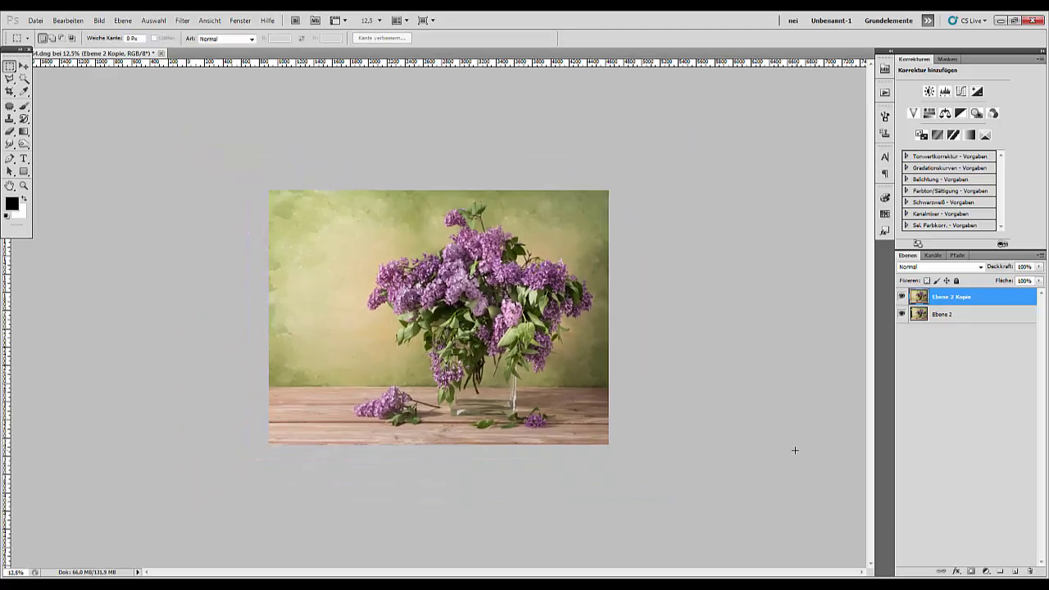
{"action": "key", "text": "ctrl+plus"}
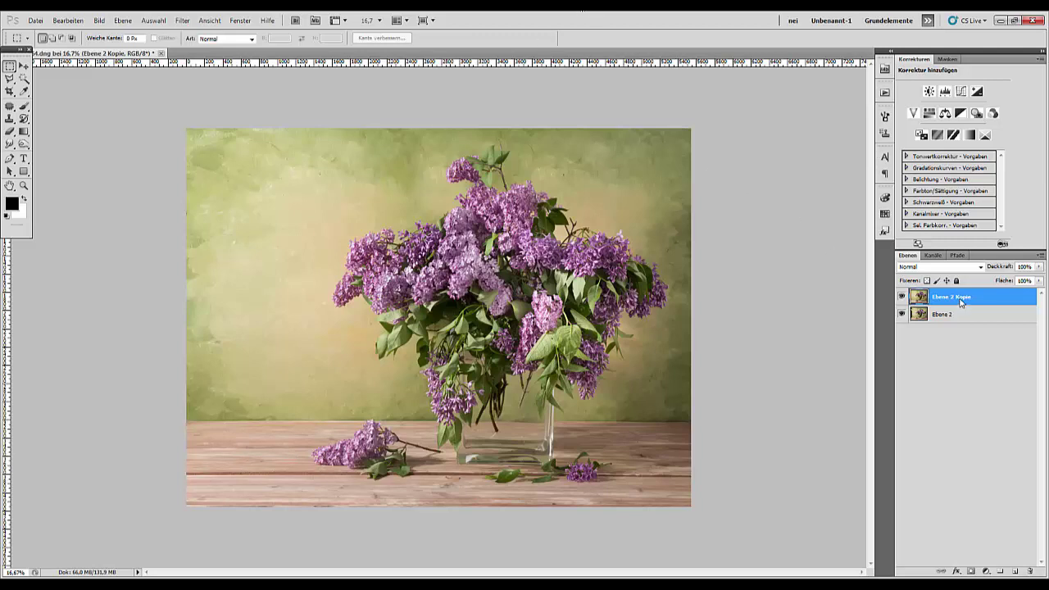
Duplicate Ebene 2 Kopie and darken the copy with a Levels adjustment, setting midtones to 0.55 and output white to 127
{"action": "left_click_drag", "start_coordinate": [978, 301], "coordinate": [1017, 572]}
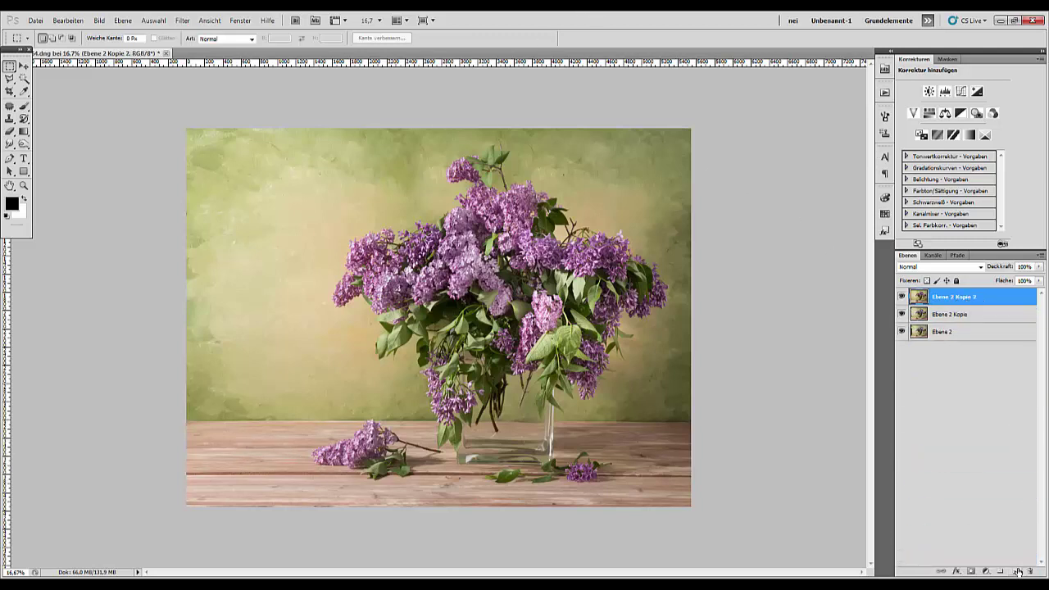
{"action": "left_click", "coordinate": [946, 91]}
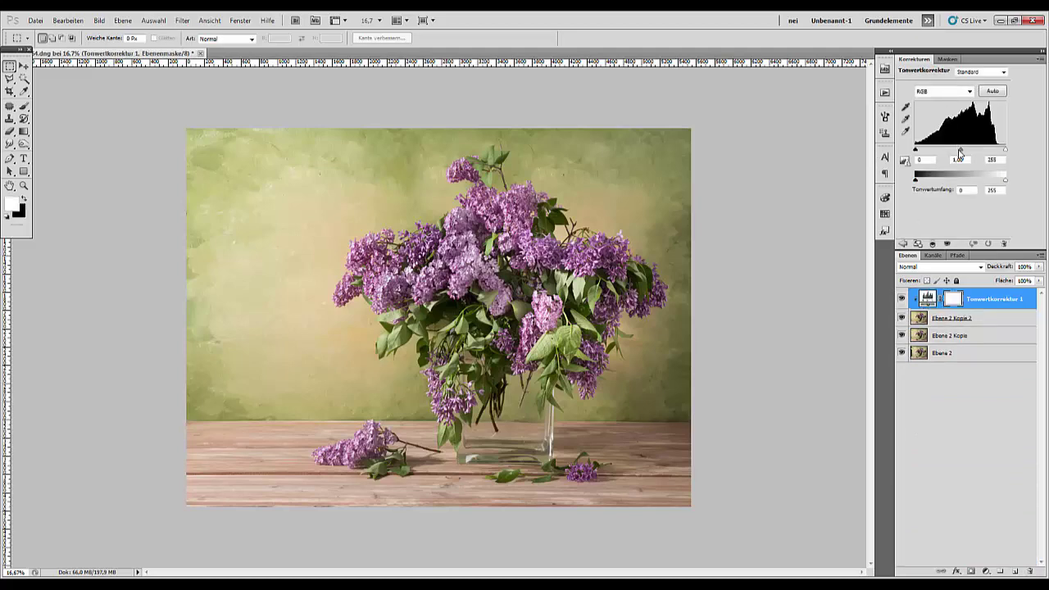
{"action": "left_click_drag", "start_coordinate": [962, 153], "coordinate": [964, 187]}
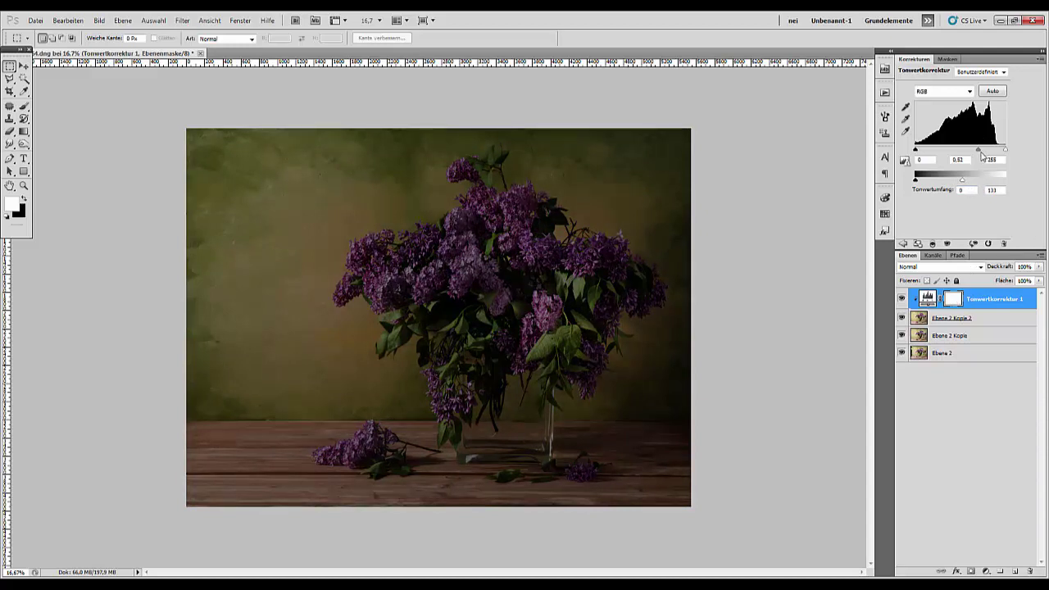
{"action": "left_click_drag", "start_coordinate": [979, 151], "coordinate": [962, 191]}
Set up a reflected black-to-transparent gradient with black as the foreground colour
{"action": "left_click", "coordinate": [24, 131]}
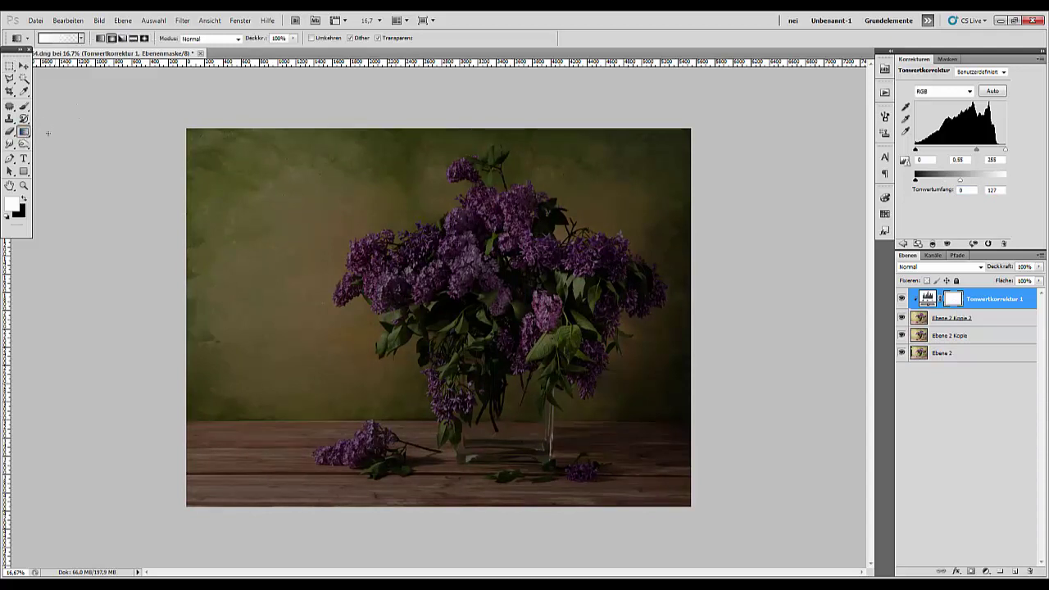
{"action": "left_click", "coordinate": [25, 199]}
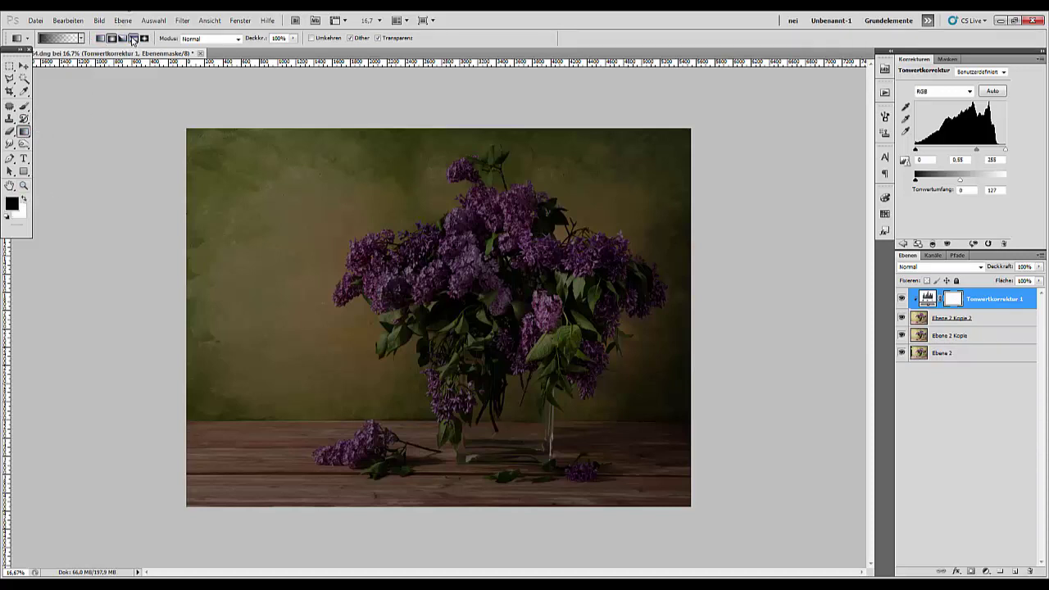
{"action": "left_click", "coordinate": [132, 39]}
{"action": "left_click_drag", "start_coordinate": [269, 164], "coordinate": [218, 246]}
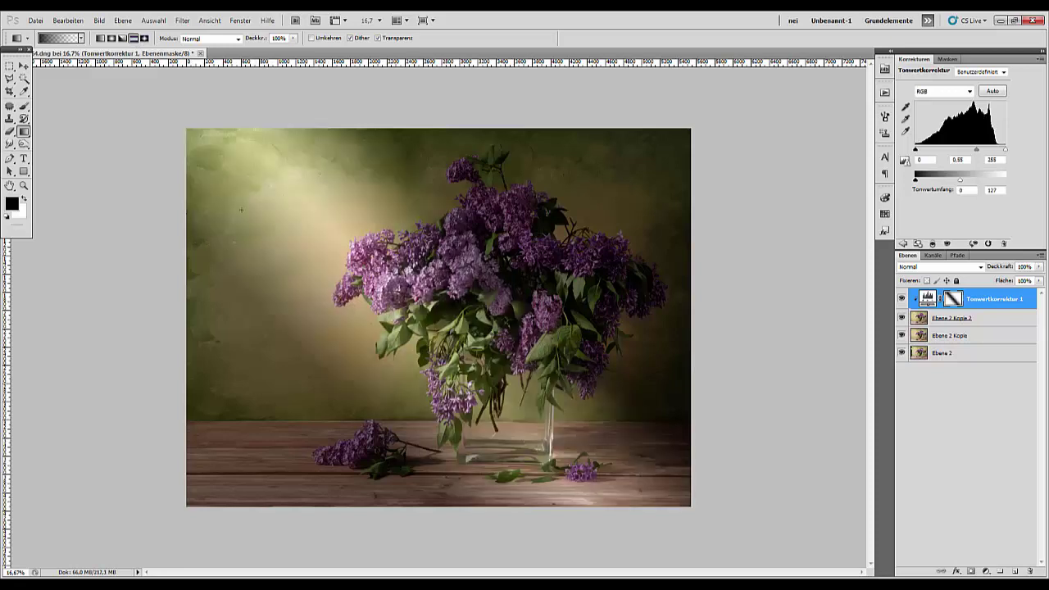
{"action": "left_click_drag", "start_coordinate": [232, 172], "coordinate": [165, 276]}
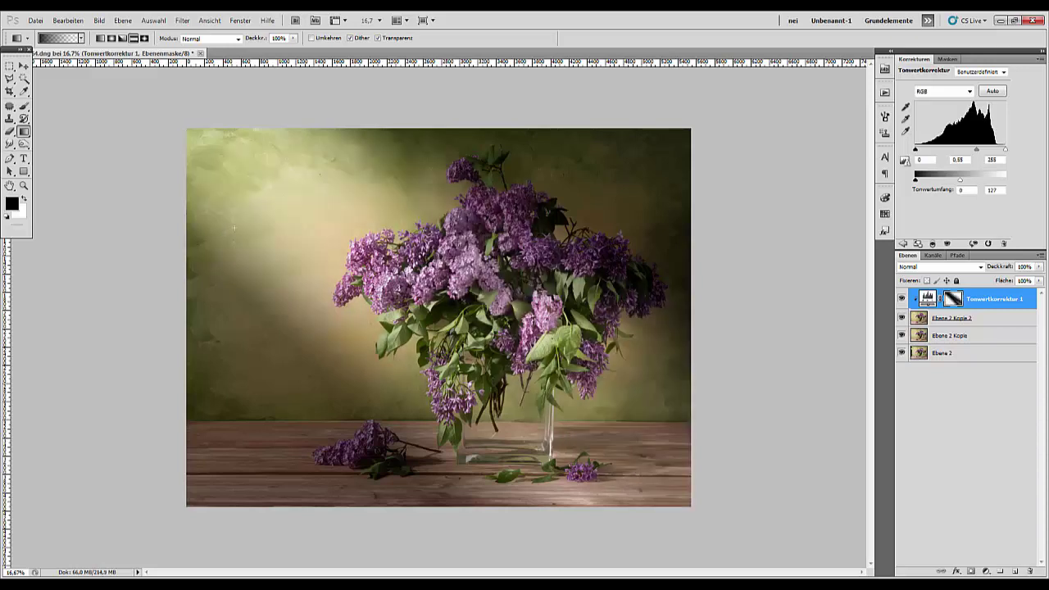
{"action": "left_click_drag", "start_coordinate": [250, 168], "coordinate": [203, 229]}
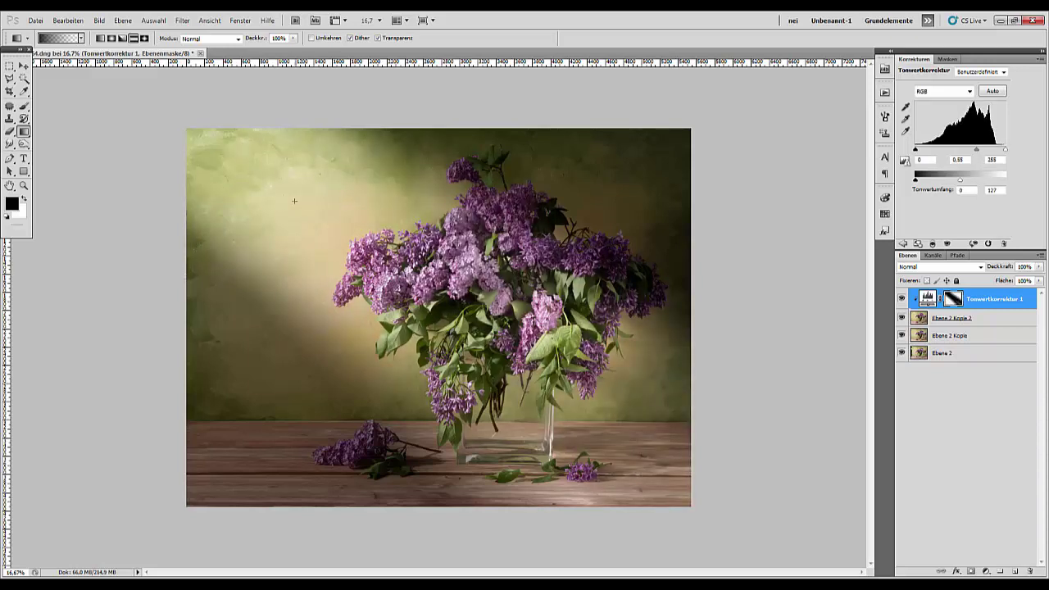
{"action": "key", "text": "ctrl+minus"}
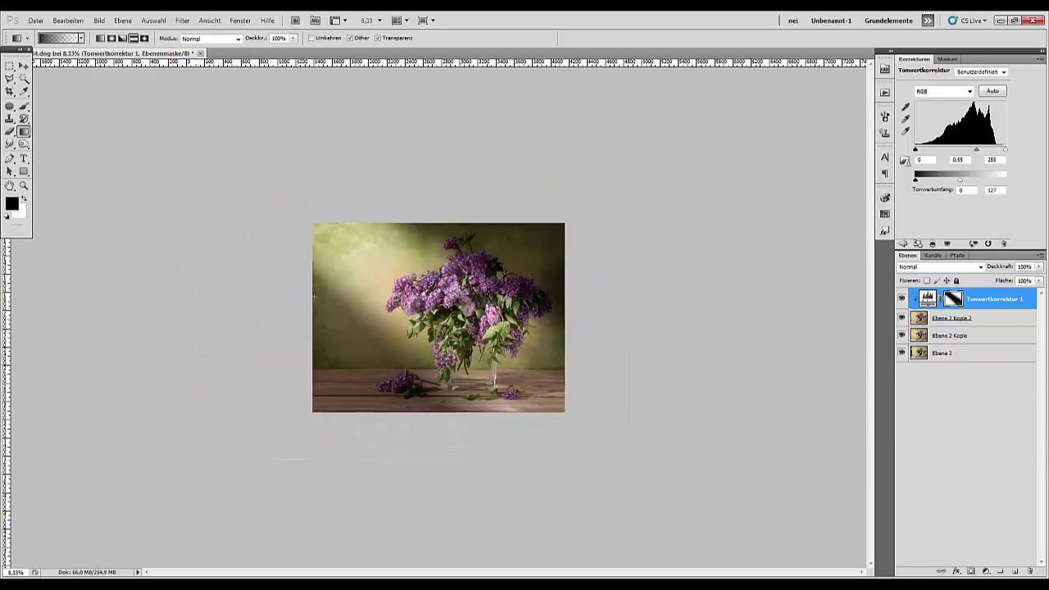
{"action": "mouse_move", "coordinate": [415, 226]}
{"action": "left_mouse_down"}
{"action": "mouse_move", "coordinate": [421, 248]}
{"action": "mouse_move", "coordinate": [507, 248]}
{"action": "left_mouse_up"}
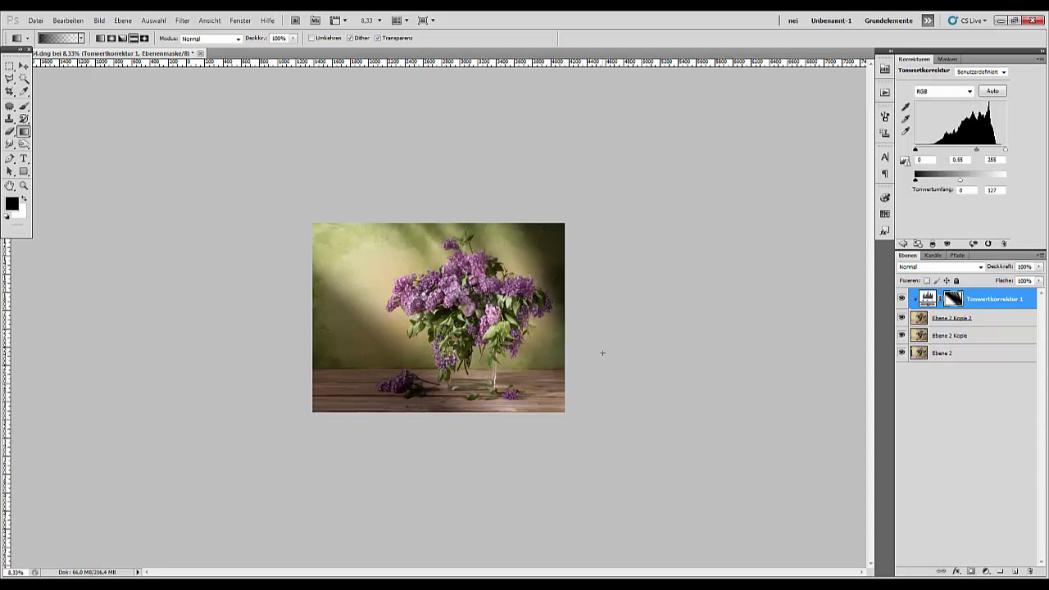
{"action": "key", "text": "ctrl+alt+z"}
{"action": "key", "text": "ctrl+alt+z"}
{"action": "key", "text": "ctrl+alt+z"}
{"action": "key", "text": "ctrl+alt+z"}
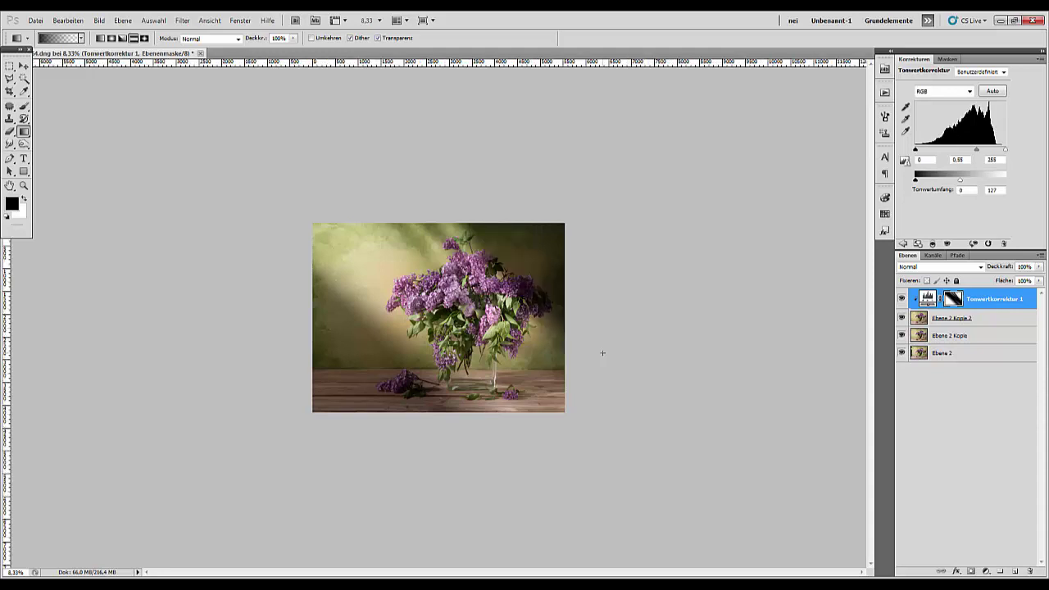
{"action": "key", "text": "ctrl+alt+z"}
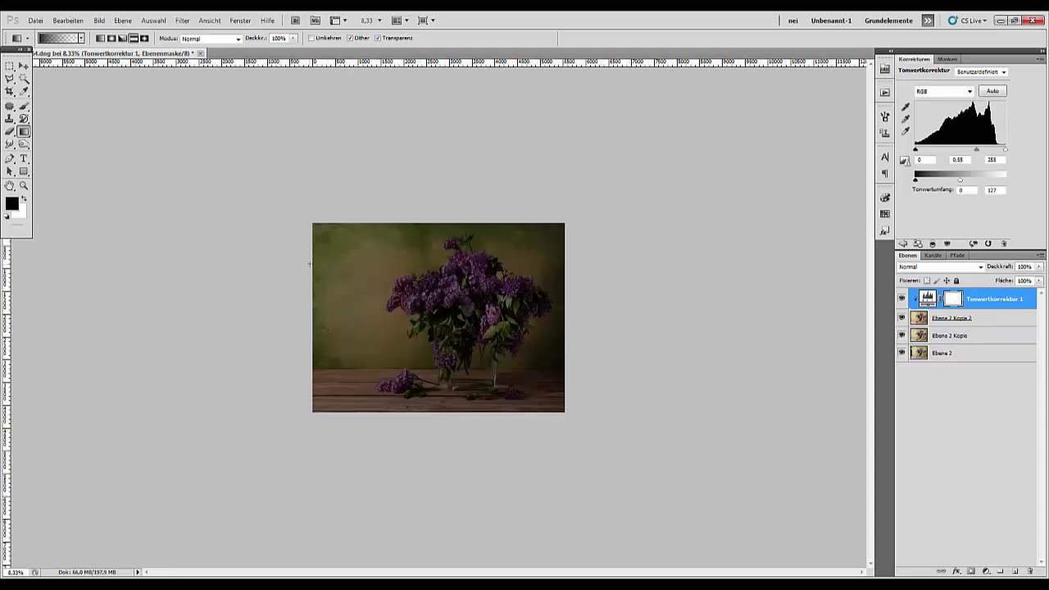
Draw two diagonal reflected black gradients on the Levels mask to form a band of light across the backdrop and bouquet
{"action": "left_click_drag", "start_coordinate": [313, 264], "coordinate": [268, 342]}
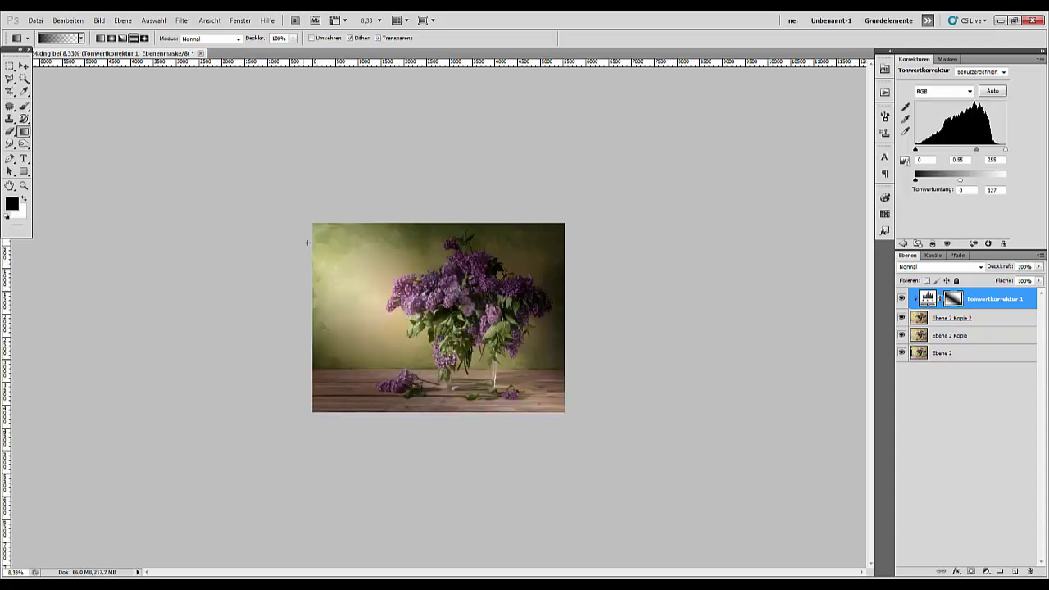
{"action": "left_click_drag", "start_coordinate": [436, 274], "coordinate": [413, 303]}
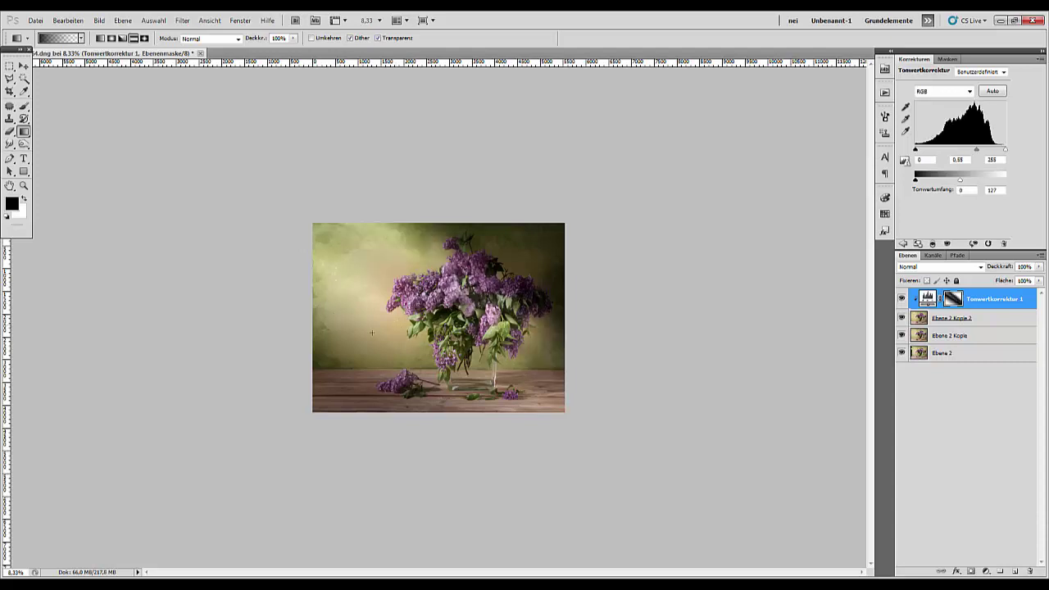
{"action": "left_click_drag", "start_coordinate": [406, 378], "coordinate": [490, 424]}
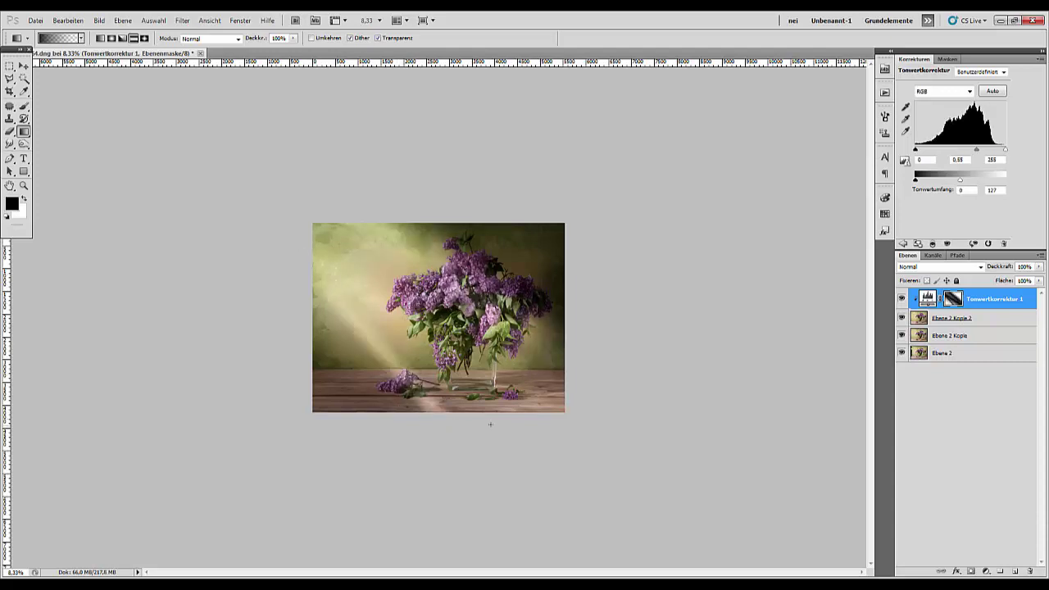
{"action": "key", "text": "ctrl+z"}
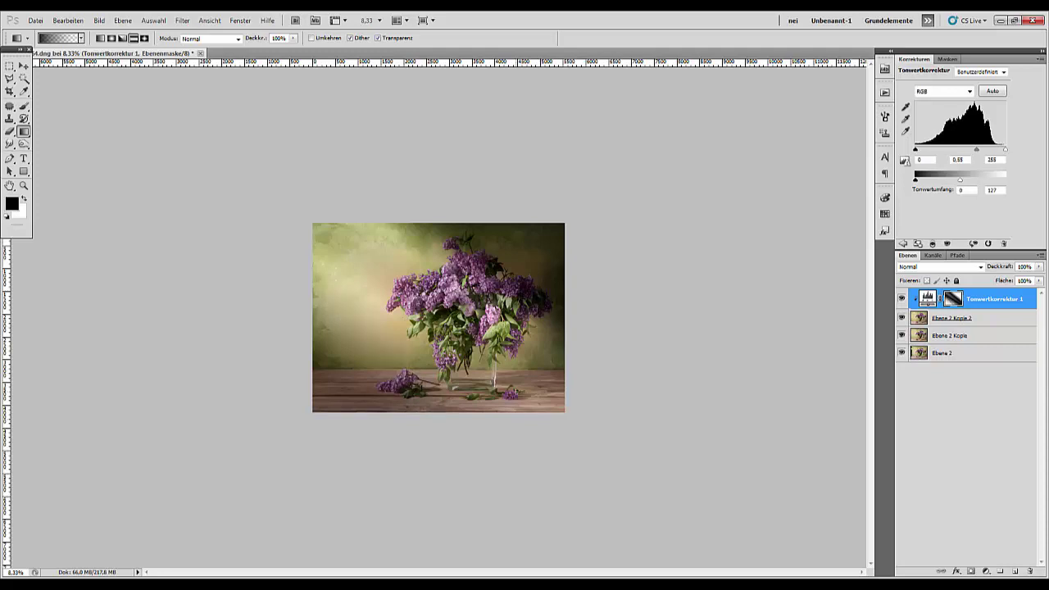
{"action": "key", "text": "ctrl+plus"}
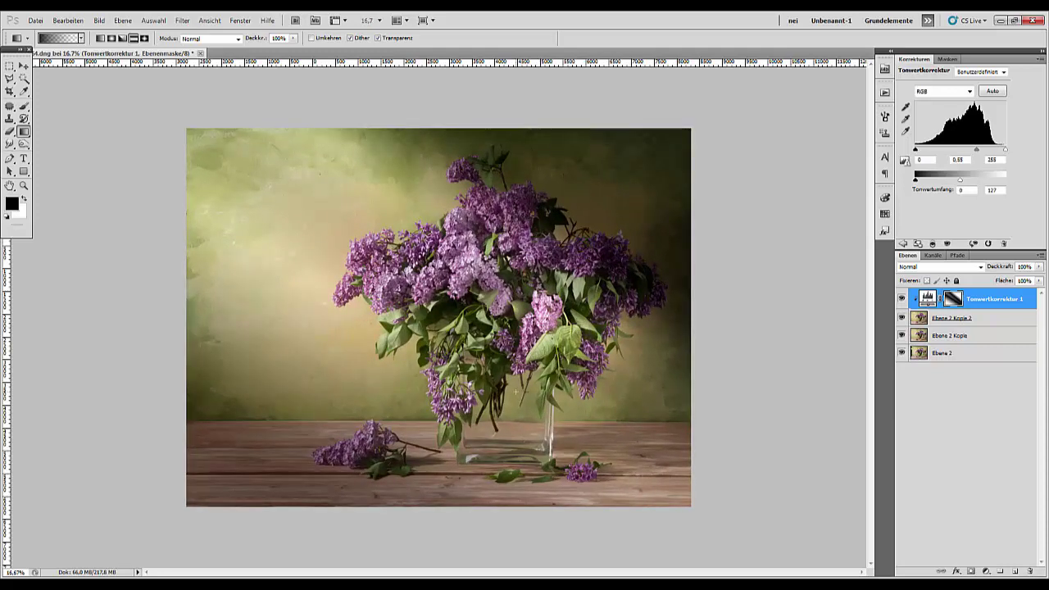
Paint black on the Levels mask over the lilac sprig lying on the table, using a soft 152 px brush
{"action": "left_click", "coordinate": [990, 299]}
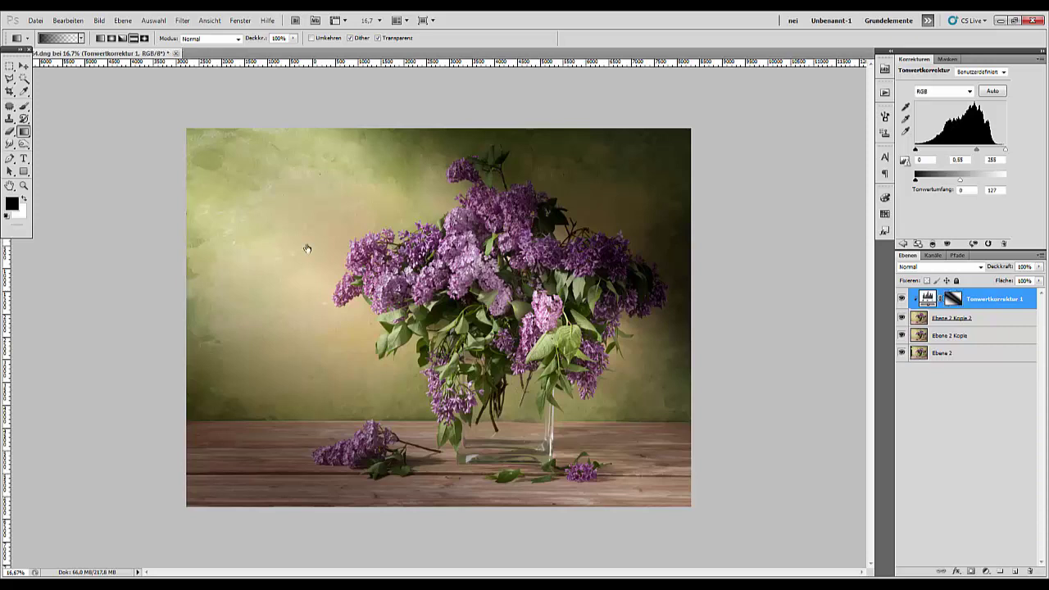
{"action": "left_click", "coordinate": [24, 106]}
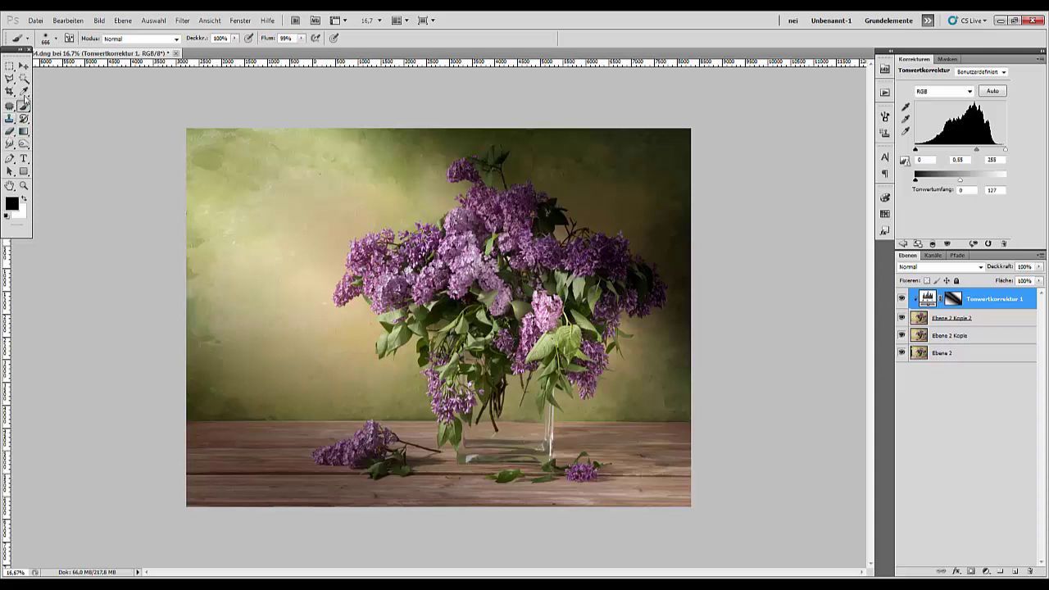
{"action": "left_click", "coordinate": [952, 300]}
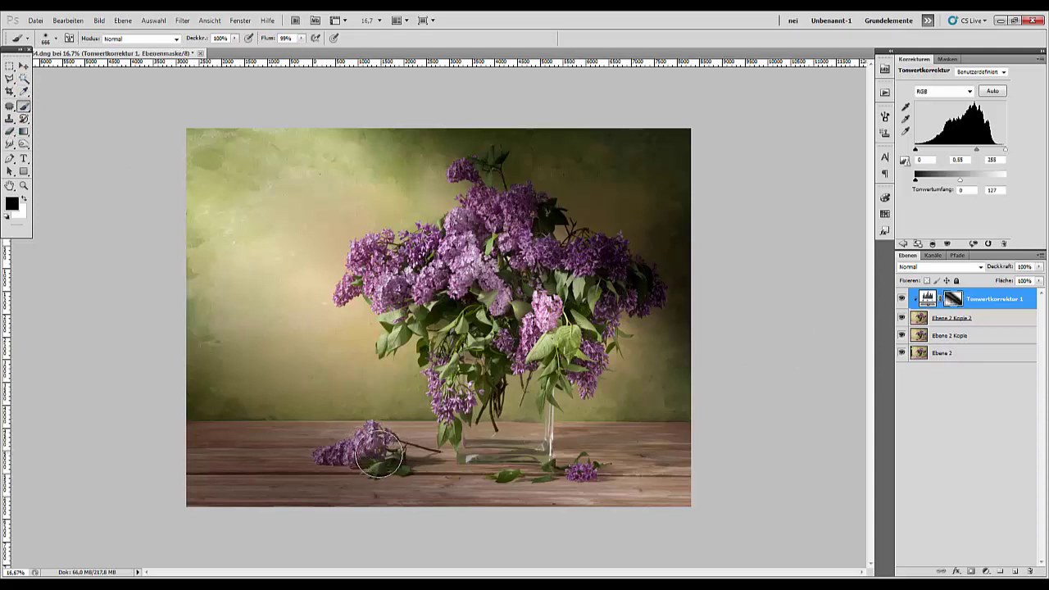
{"action": "right_click", "coordinate": [482, 444]}
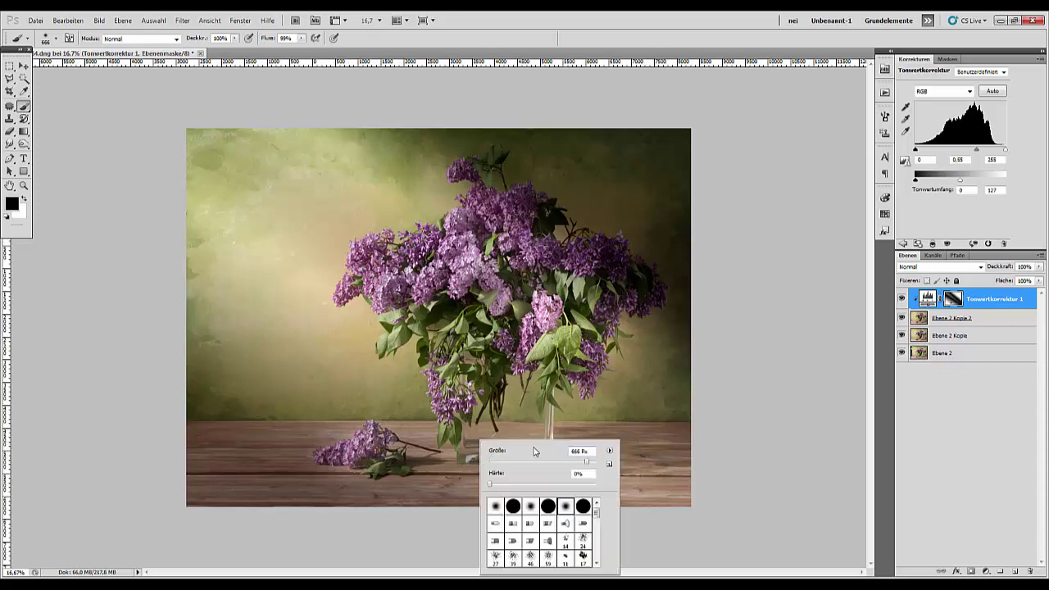
{"action": "left_click_drag", "start_coordinate": [586, 462], "coordinate": [554, 462]}
{"action": "left_click", "coordinate": [349, 441]}
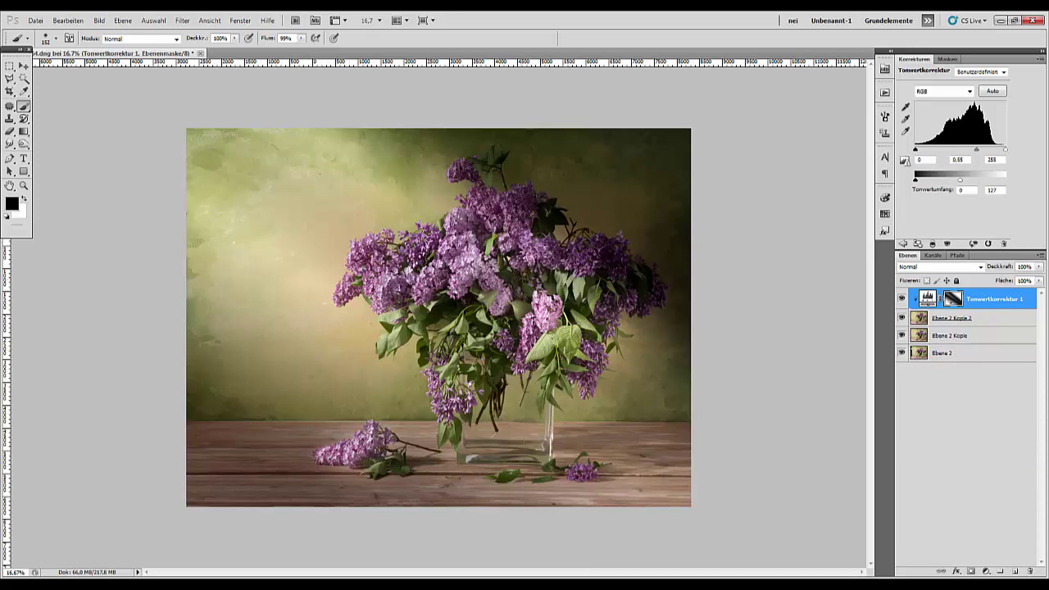
Enlarge the brush to 391 px and paint black on the Levels mask over the bouquet's right-hand blossoms
{"action": "right_click", "coordinate": [595, 318]}
{"action": "left_click_drag", "start_coordinate": [674, 337], "coordinate": [693, 337]}
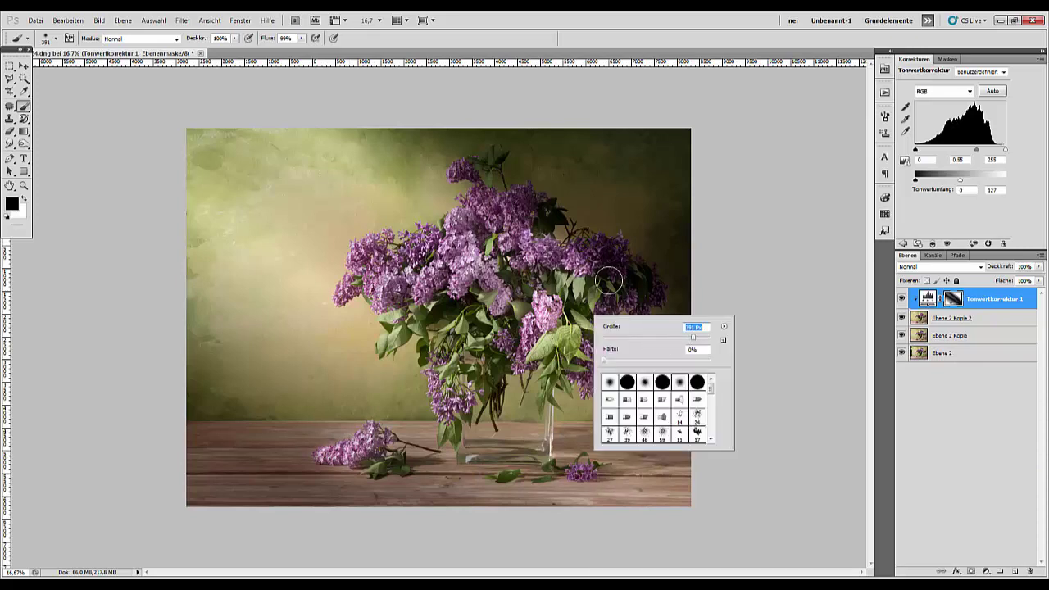
{"action": "mouse_move", "coordinate": [598, 265]}
{"action": "left_mouse_down"}
{"action": "mouse_move", "coordinate": [611, 300]}
{"action": "mouse_move", "coordinate": [638, 293]}
{"action": "left_mouse_up"}
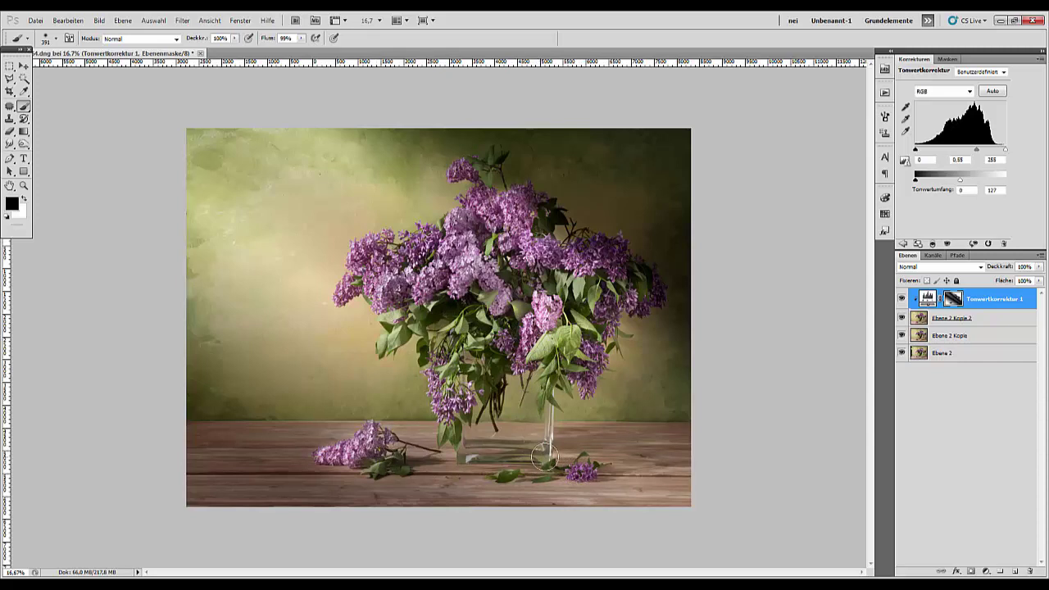
Enlarge the soft brush to 1714 px and paint black on the Levels mask to reduce the darkening more broadly
{"action": "key", "text": "ctrl+minus"}
{"action": "key", "text": "ctrl+minus"}
{"action": "right_click", "coordinate": [462, 331]}
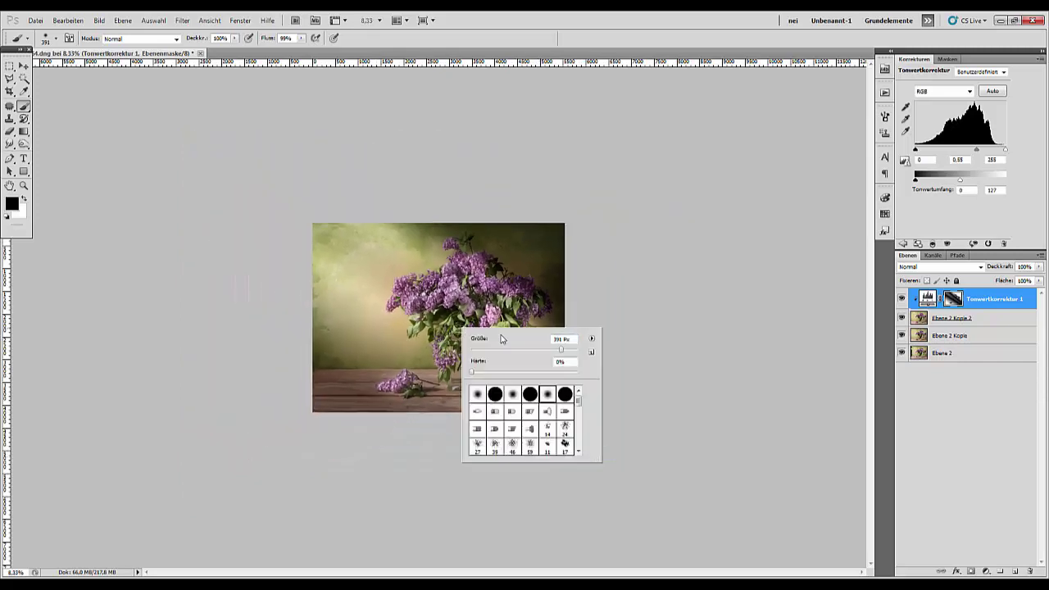
{"action": "left_click_drag", "start_coordinate": [561, 350], "coordinate": [572, 351]}
{"action": "key", "text": "Return"}
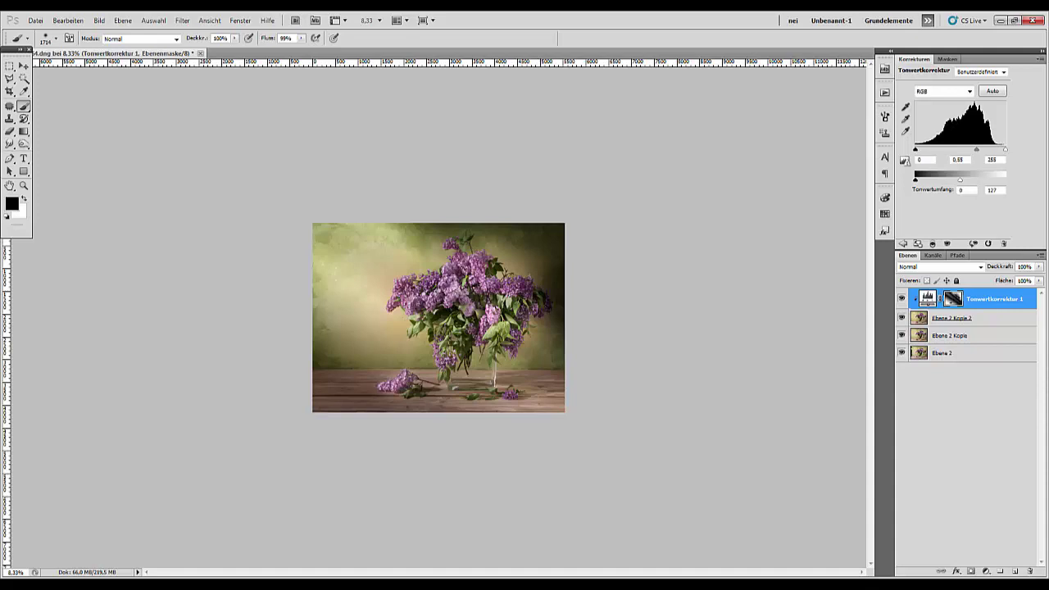
Stamp all visible layers into a new layer and darken it with a Levels adjustment, setting midtones to 0.68 and output white to 207
{"action": "left_click", "coordinate": [989, 302]}
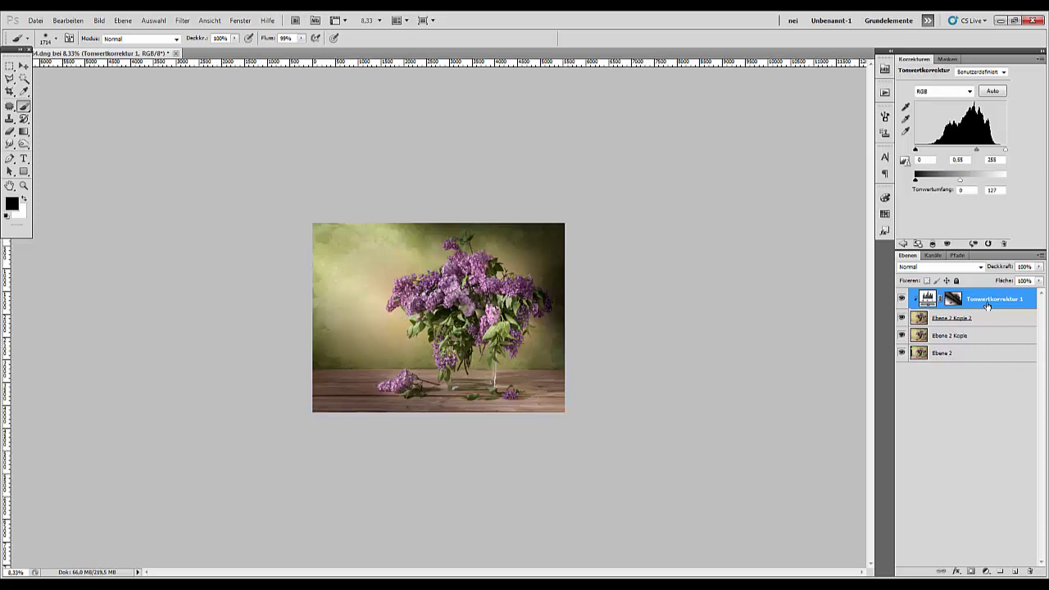
{"action": "key", "text": "ctrl+alt+shift+e"}
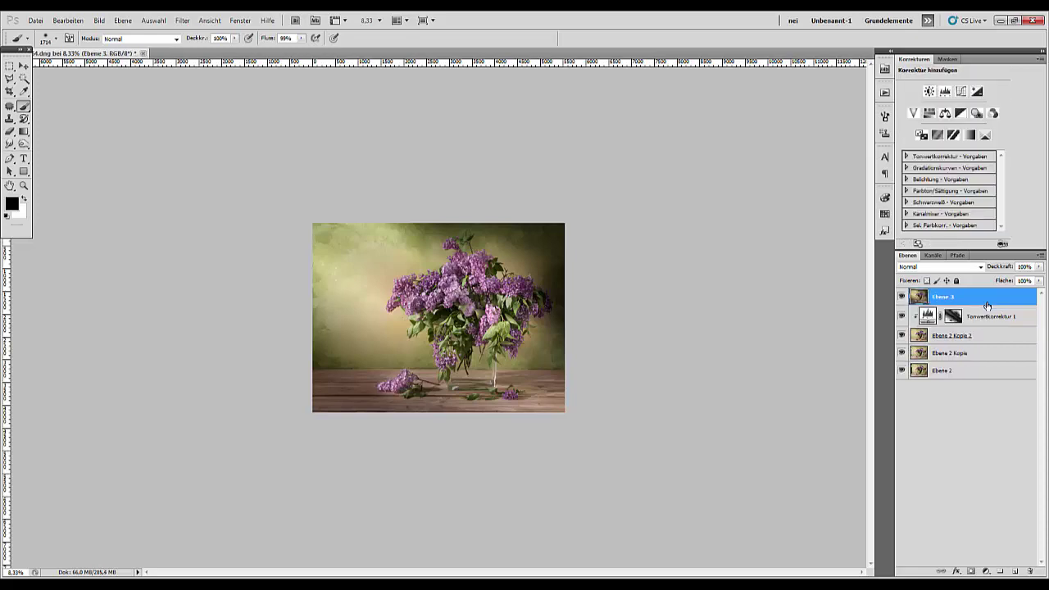
{"action": "left_click", "coordinate": [946, 92]}
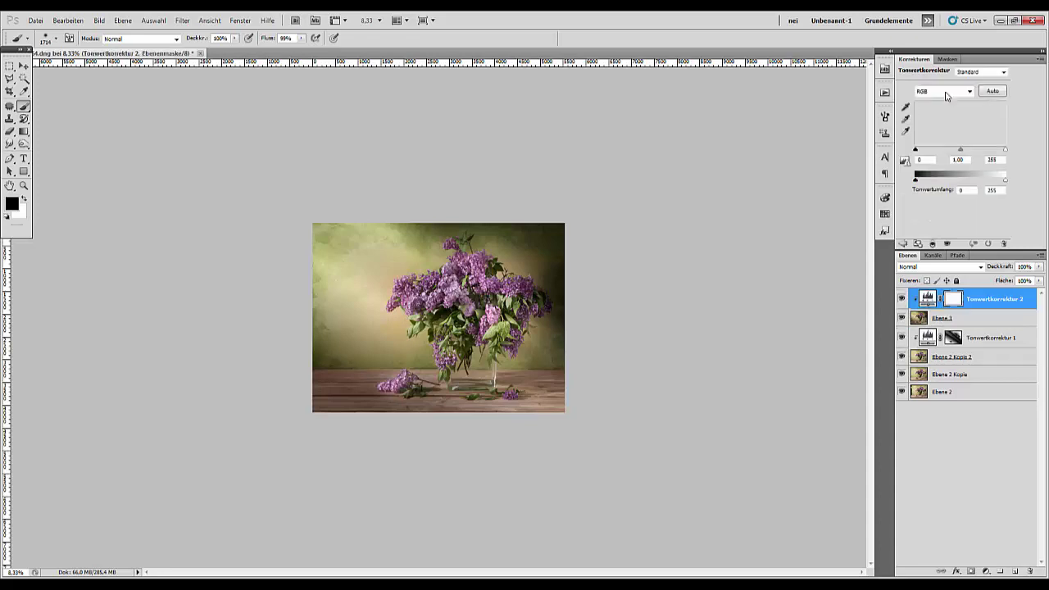
{"action": "left_click_drag", "start_coordinate": [961, 149], "coordinate": [973, 151]}
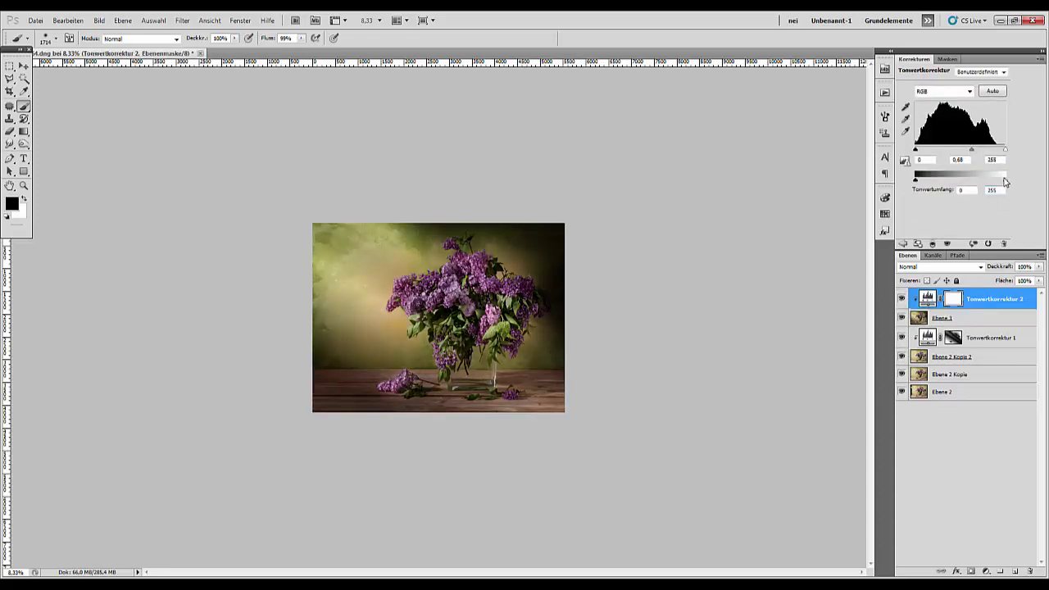
{"action": "left_click_drag", "start_coordinate": [1006, 181], "coordinate": [989, 183]}
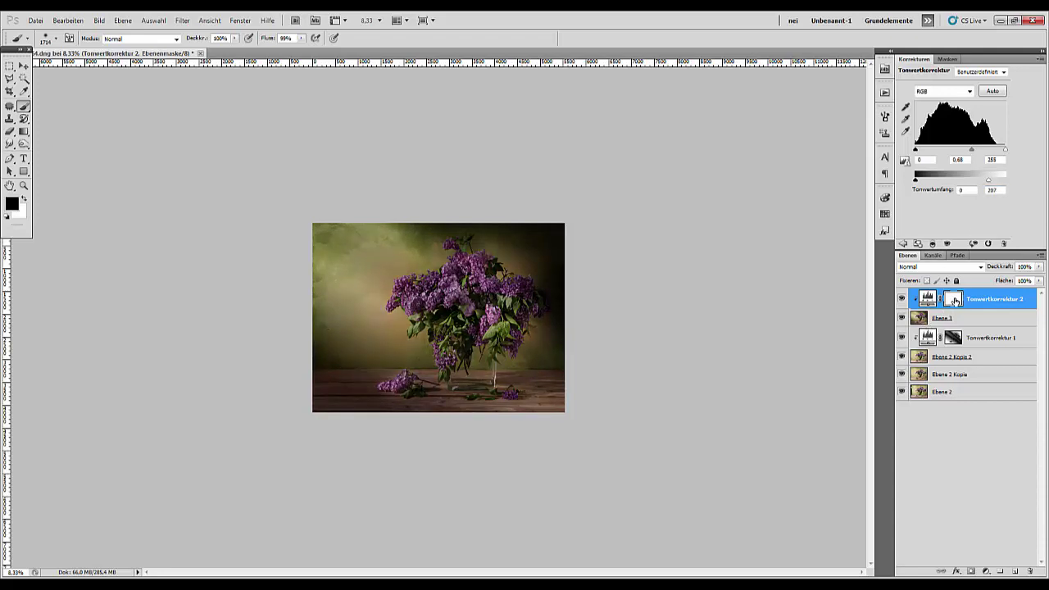
Invert the new Levels mask to black and draw a linear white-to-transparent gradient inward from the image's left edge
{"action": "key", "text": "ctrl+i"}
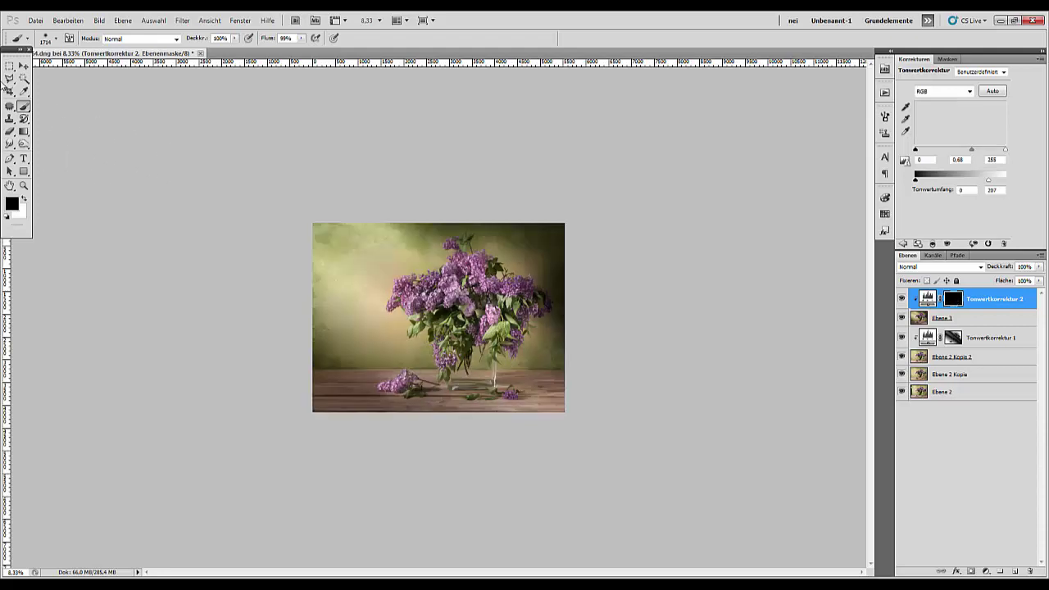
{"action": "left_click", "coordinate": [9, 67]}
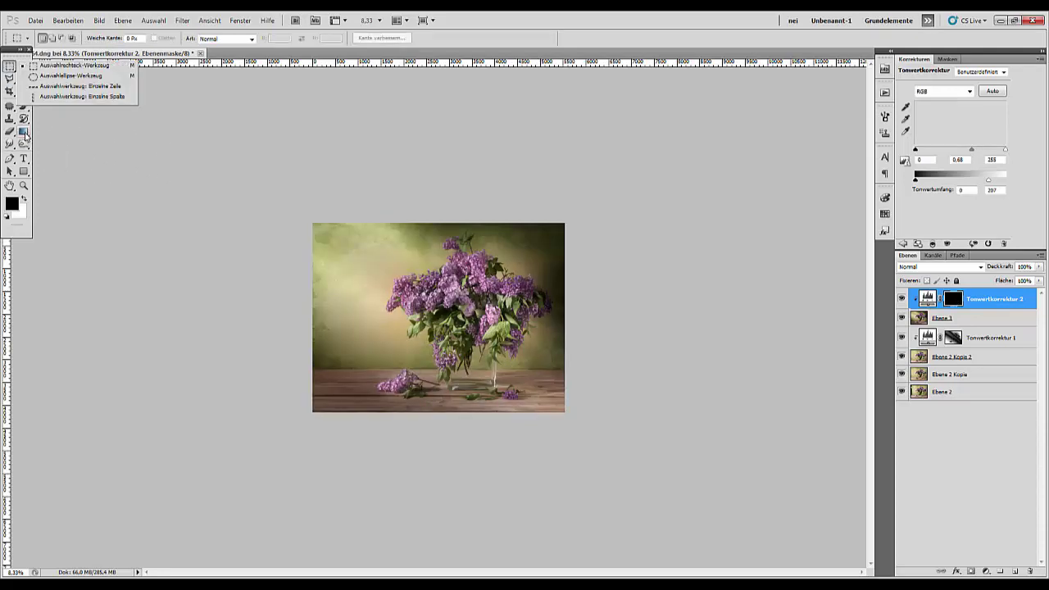
{"action": "left_click", "coordinate": [24, 131]}
{"action": "left_click", "coordinate": [57, 134]}
{"action": "left_click", "coordinate": [100, 38]}
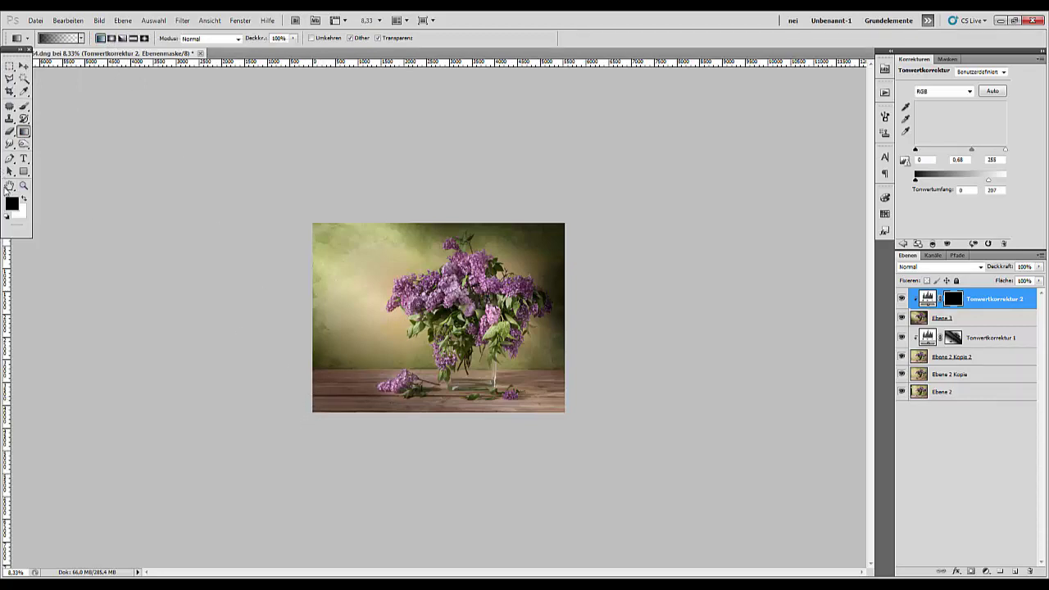
{"action": "key", "text": "x"}
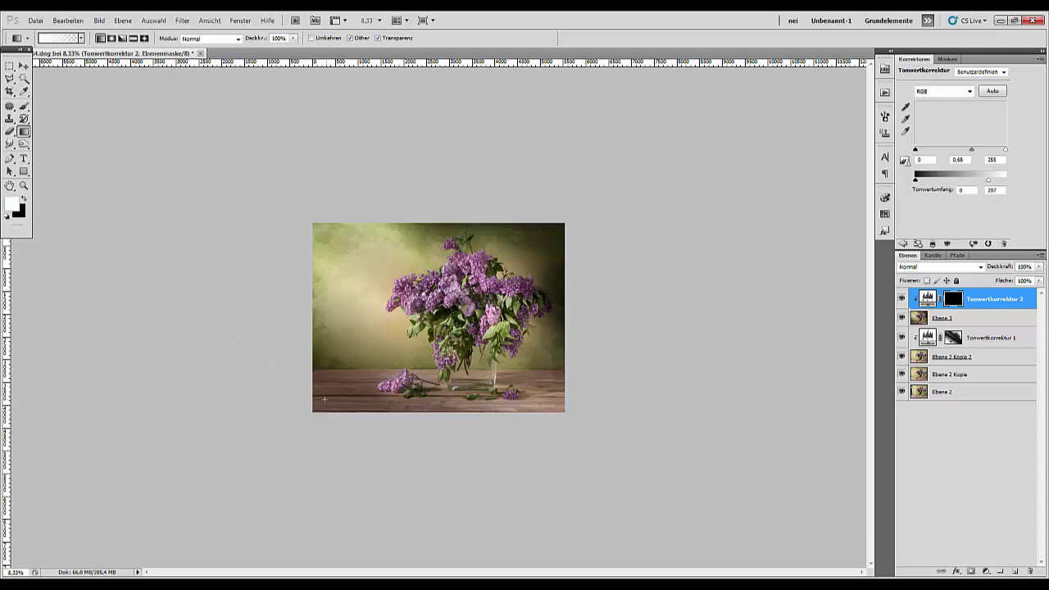
{"action": "mouse_move", "coordinate": [315, 394]}
{"action": "left_mouse_down"}
{"action": "mouse_move", "coordinate": [346, 405]}
{"action": "mouse_move", "coordinate": [351, 391]}
{"action": "mouse_move", "coordinate": [377, 385]}
{"action": "left_mouse_up"}
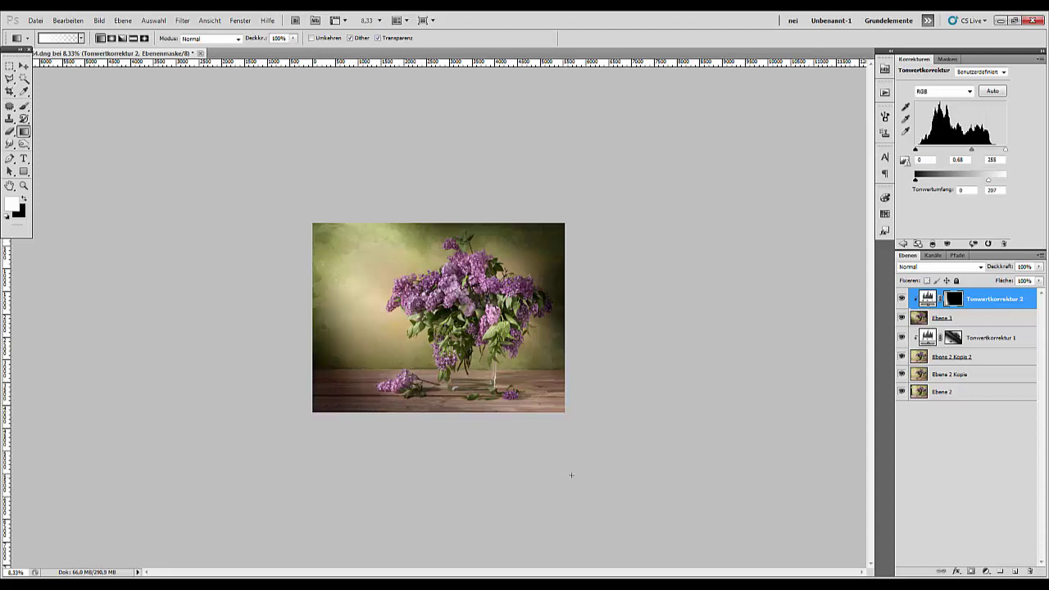
{"action": "left_click_drag", "start_coordinate": [559, 404], "coordinate": [549, 419]}
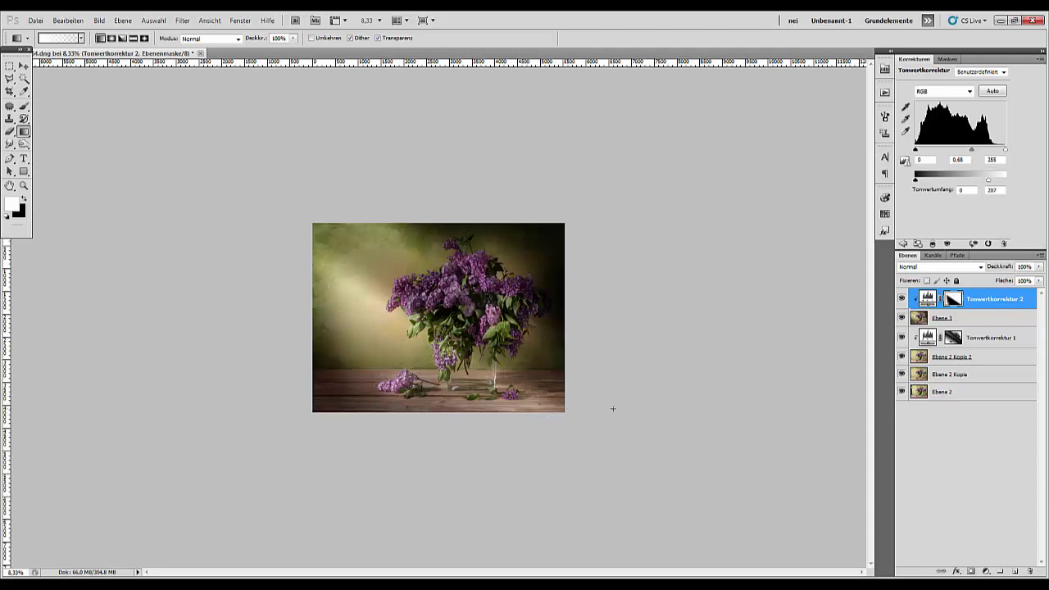
{"action": "key", "text": "ctrl+z"}
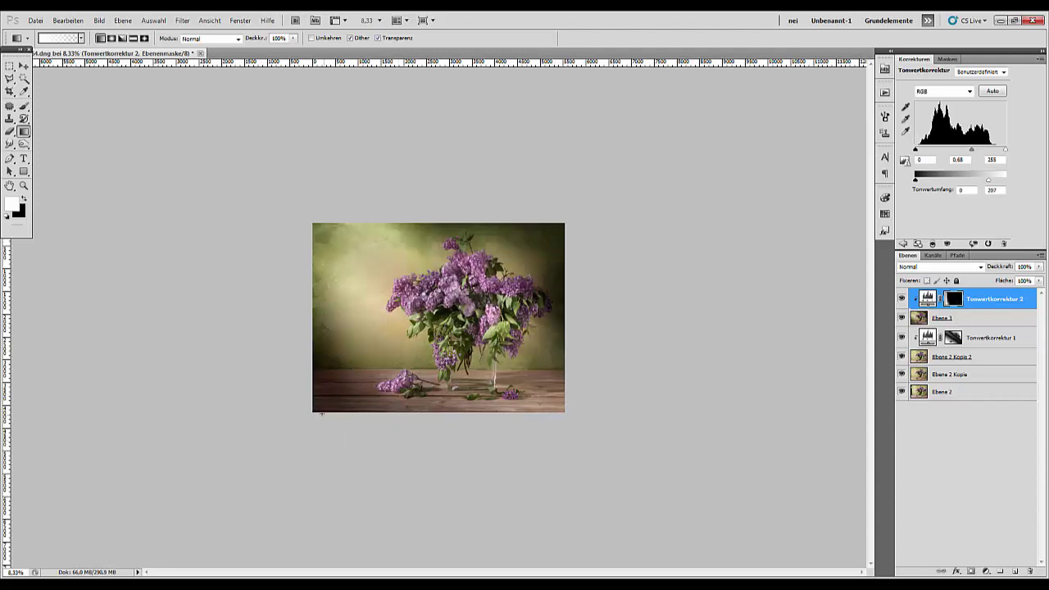
Replace the mask's left-edge gradient with a white-to-transparent gradient running diagonally inward from the image's lower-left corner
{"action": "left_click_drag", "start_coordinate": [359, 416], "coordinate": [481, 419]}
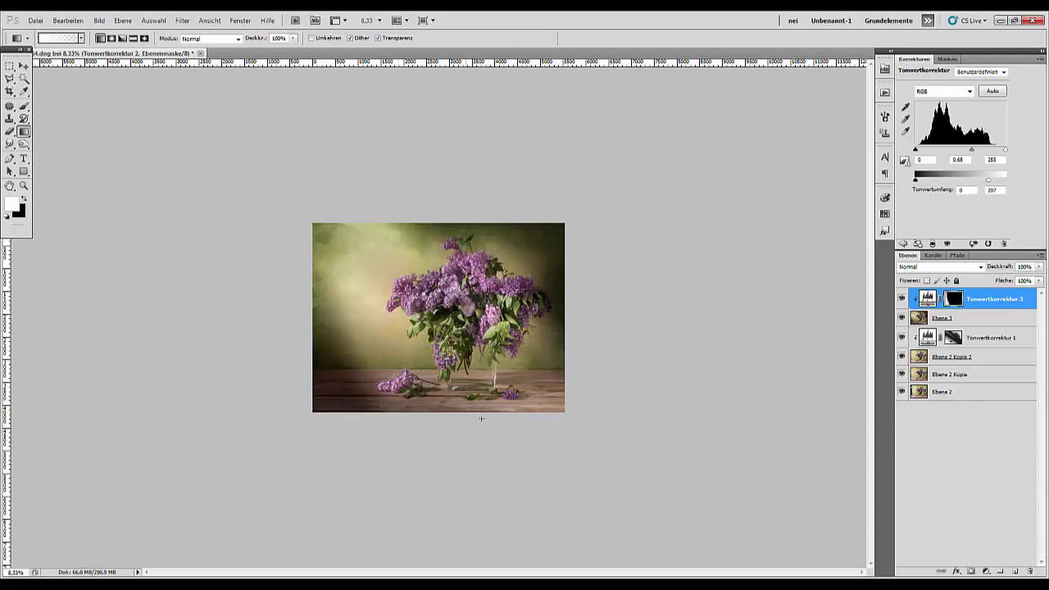
{"action": "key", "text": "ctrl+minus"}
{"action": "key", "text": "ctrl+minus"}
{"action": "key", "text": "ctrl+minus"}
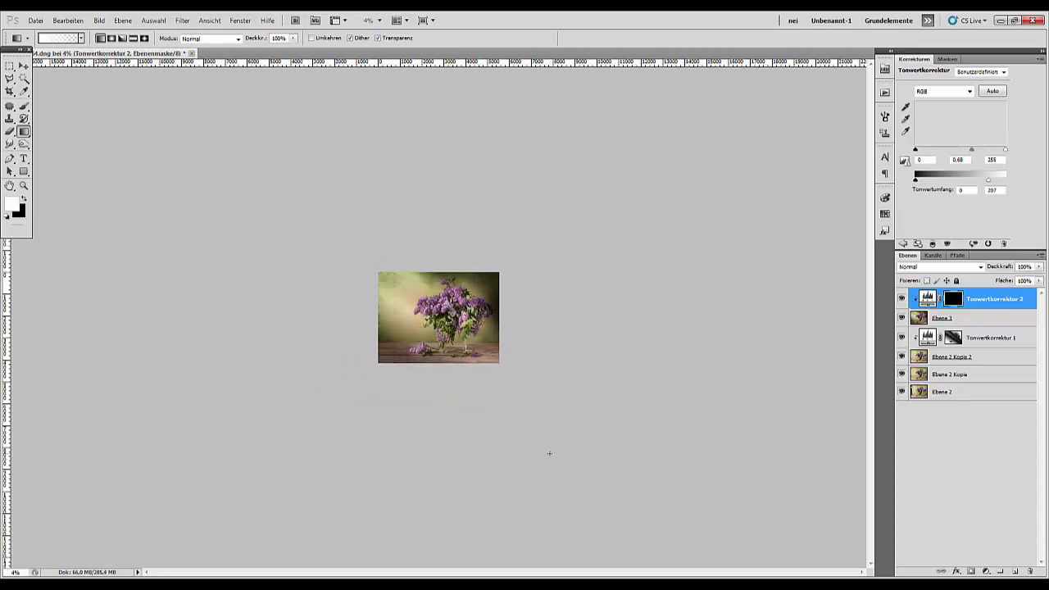
{"action": "key", "text": "ctrl+plus"}
{"action": "key", "text": "ctrl+plus"}
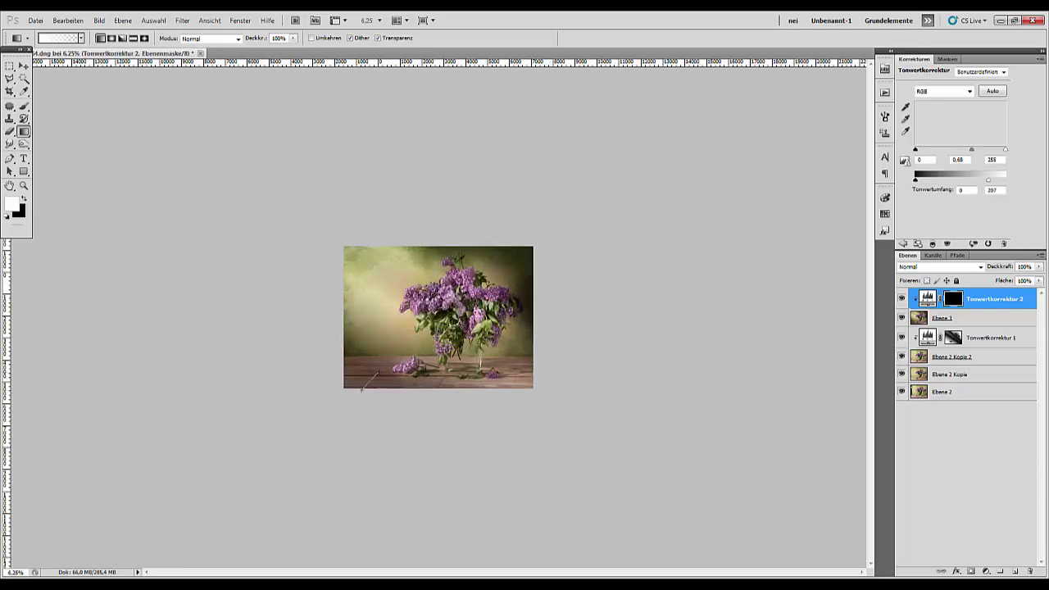
{"action": "left_click_drag", "start_coordinate": [378, 373], "coordinate": [409, 346]}
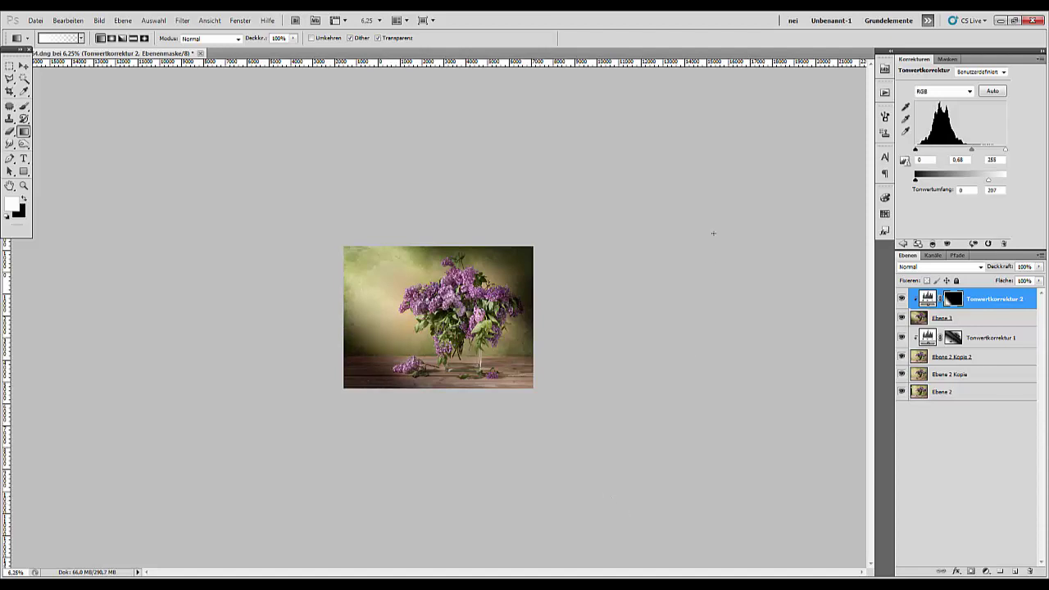
Feather the second Levels adjustment's mask by 10 px and check the transition at different sizes
{"action": "left_click", "coordinate": [948, 60]}
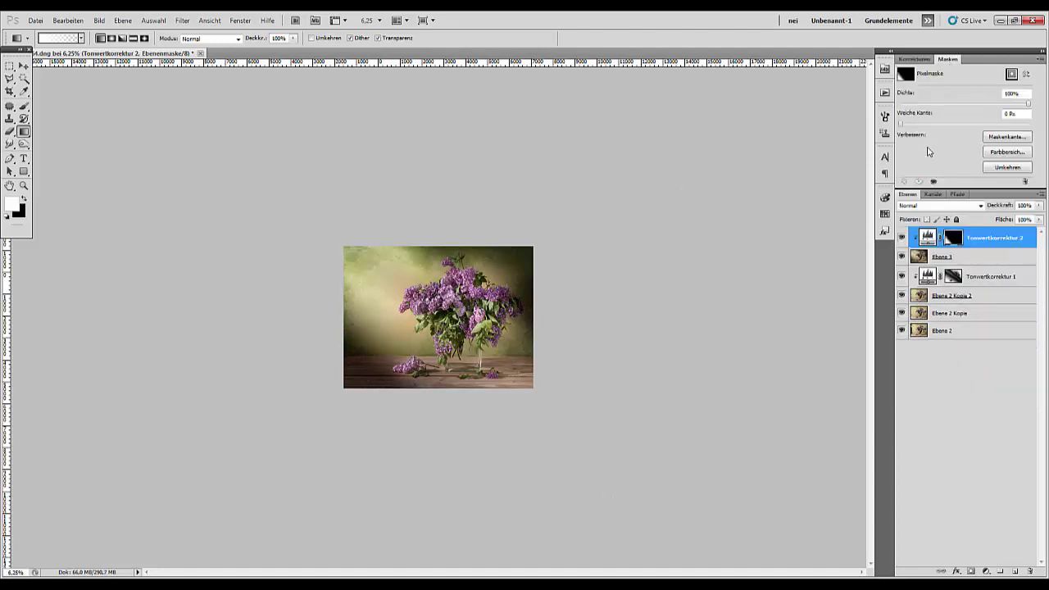
{"action": "left_click_drag", "start_coordinate": [902, 125], "coordinate": [956, 134]}
{"action": "mouse_move", "coordinate": [1028, 103]}
{"action": "left_mouse_down"}
{"action": "mouse_move", "coordinate": [997, 103]}
{"action": "mouse_move", "coordinate": [1043, 103]}
{"action": "left_mouse_up"}
{"action": "key", "text": "ctrl+plus"}
{"action": "key", "text": "ctrl+plus"}
{"action": "key", "text": "ctrl+plus"}
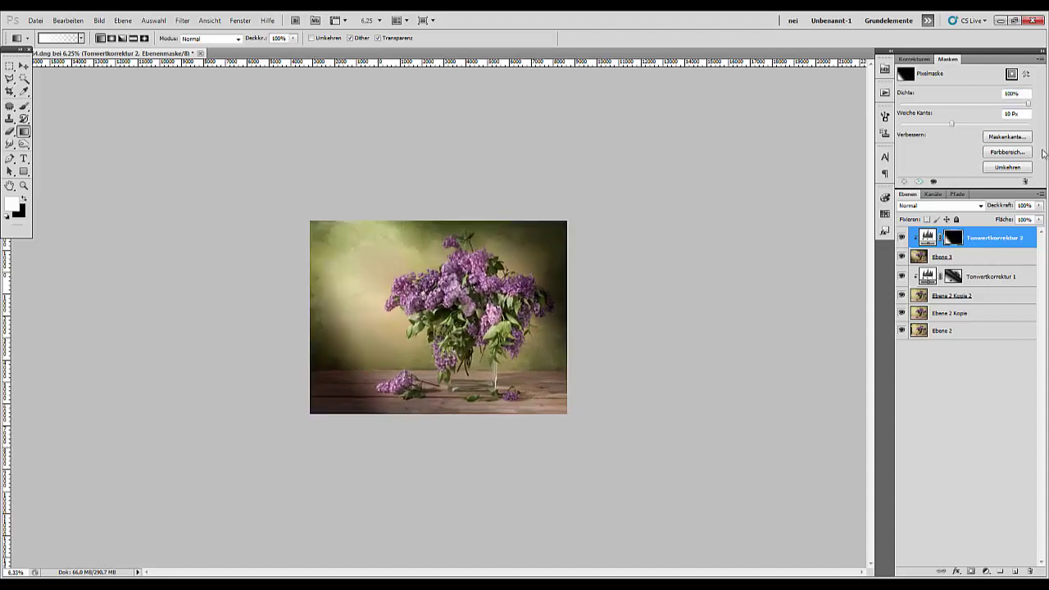
{"action": "key", "text": "ctrl+minus"}
{"action": "key", "text": "ctrl+minus"}
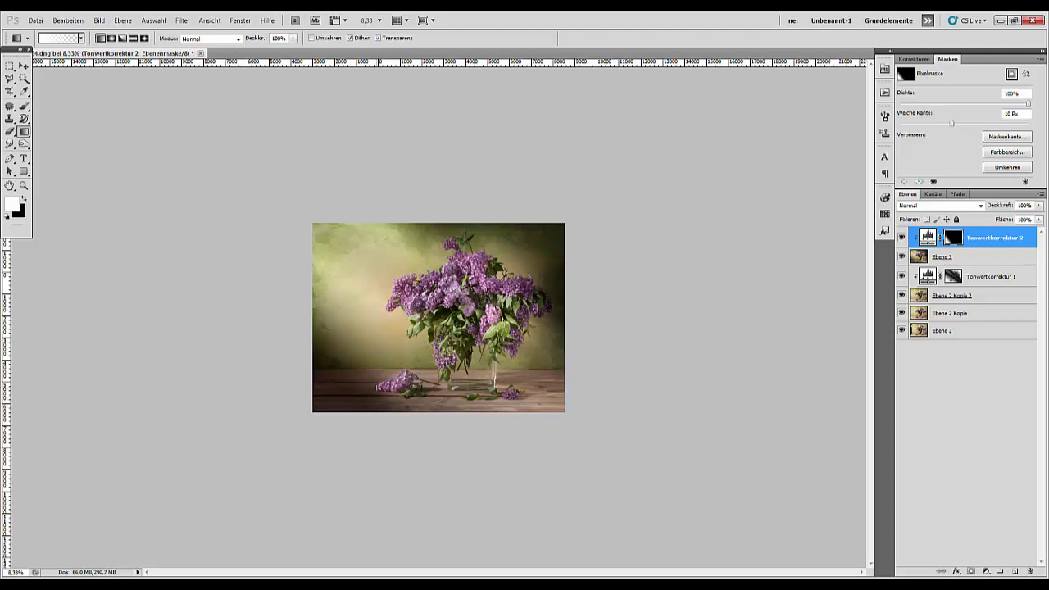
{"action": "key", "text": "ctrl+minus"}
{"action": "key", "text": "ctrl+minus"}
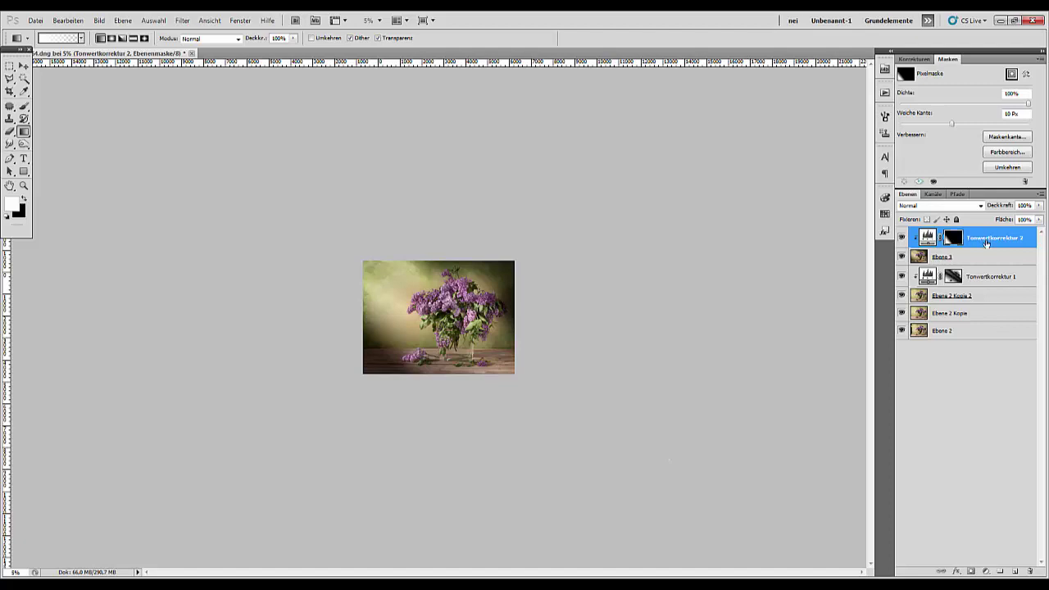
Stamp all visible layers into a new layer above the second Levels adjustment and duplicate that layer
{"action": "key", "text": "ctrl+shift+alt+e"}
{"action": "key", "text": "ctrl+plus"}
{"action": "key", "text": "ctrl+plus"}
{"action": "key", "text": "ctrl+plus"}
{"action": "key", "text": "ctrl+plus"}
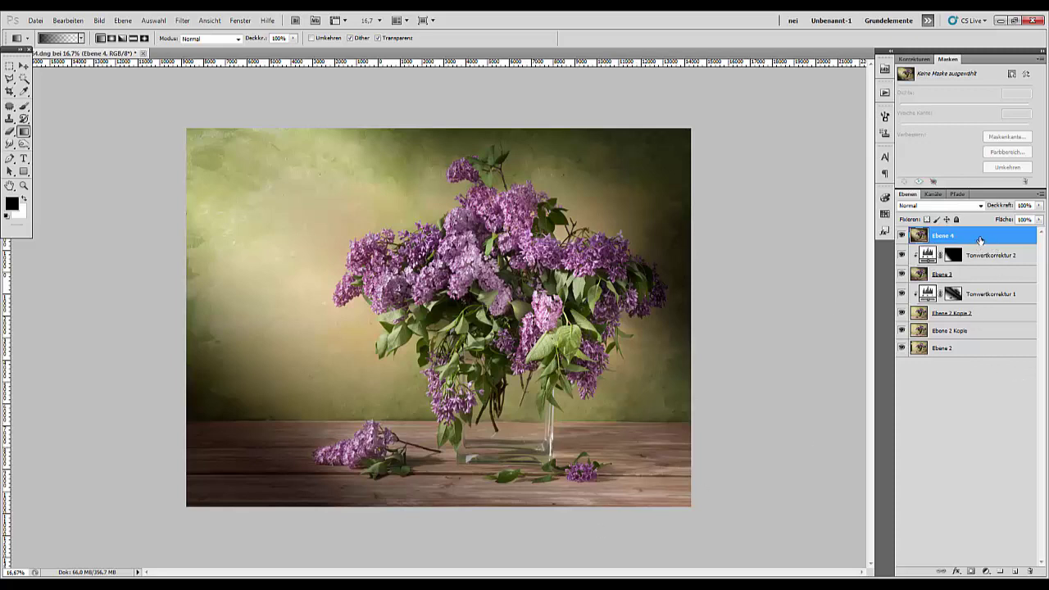
{"action": "left_click_drag", "start_coordinate": [977, 241], "coordinate": [1014, 571]}
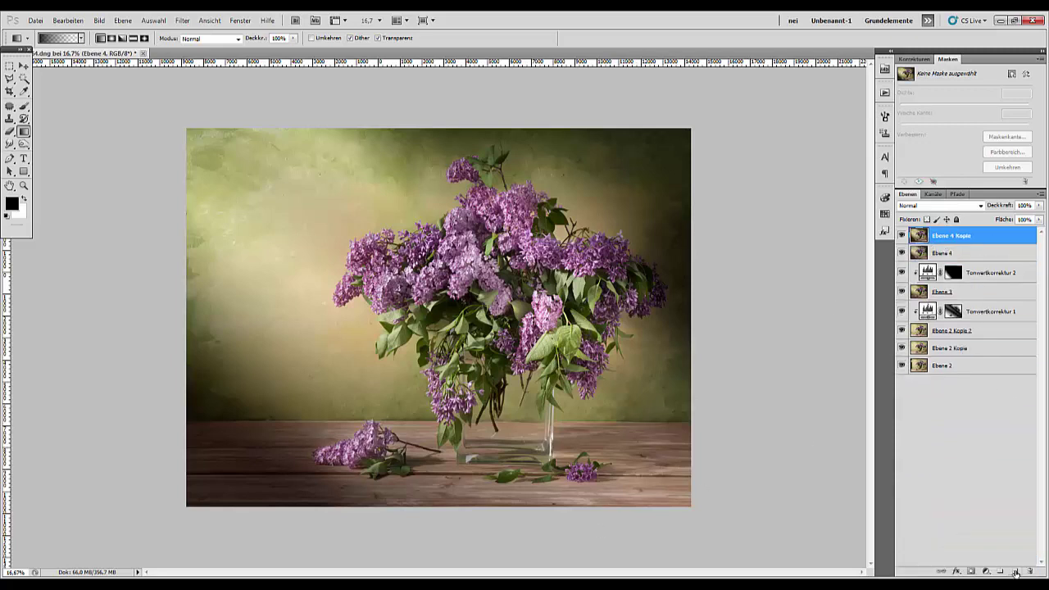
Add a clipped Levels adjustment to the duplicated layer with midtones at 0.73 and output white at 209
{"action": "left_click", "coordinate": [915, 59]}
{"action": "left_click", "coordinate": [946, 91]}
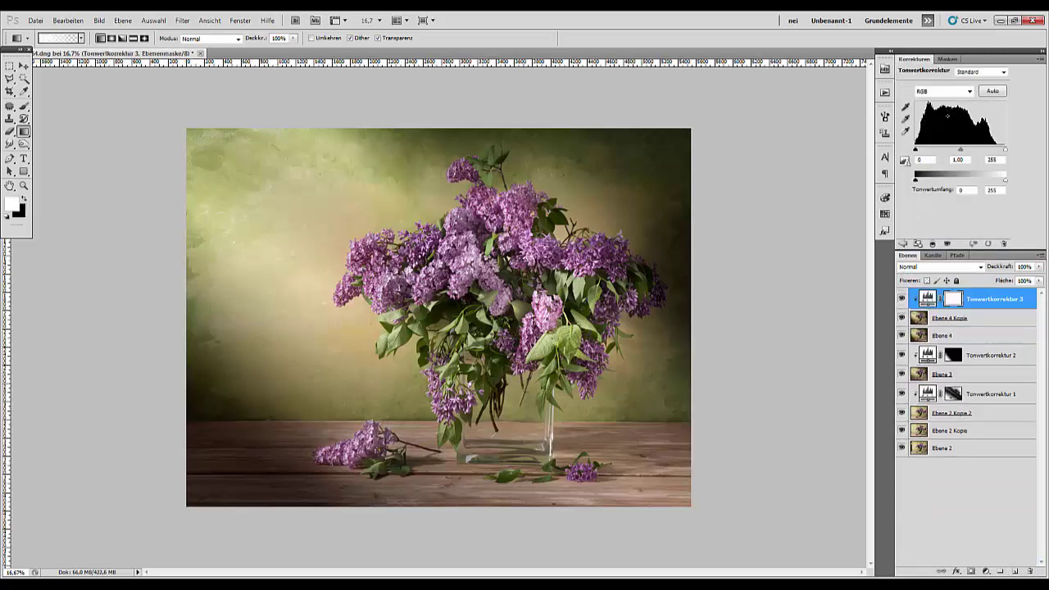
{"action": "left_click_drag", "start_coordinate": [961, 149], "coordinate": [967, 153]}
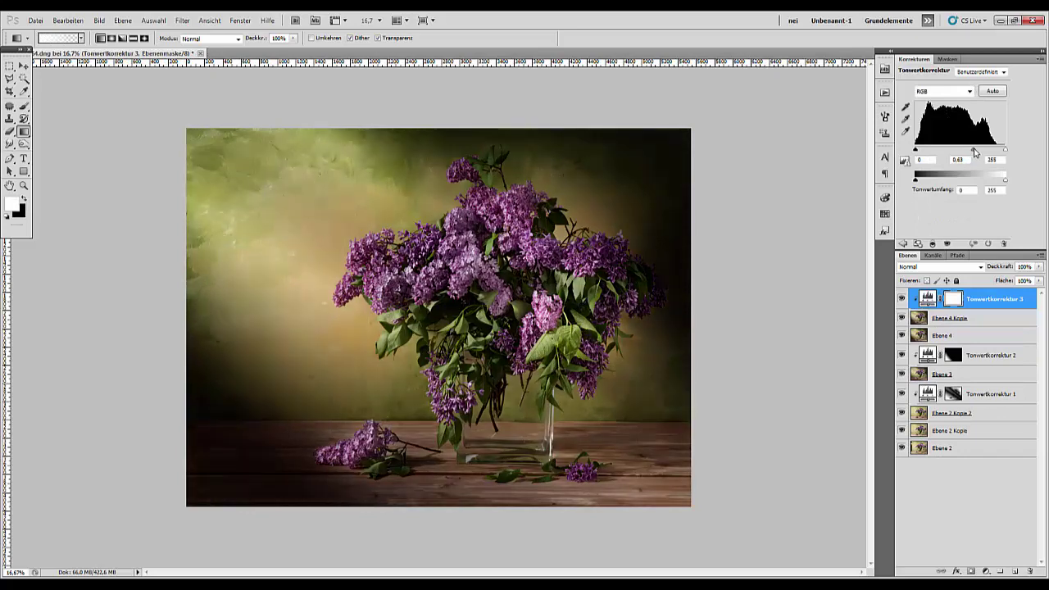
{"action": "left_click_drag", "start_coordinate": [1005, 184], "coordinate": [990, 183]}
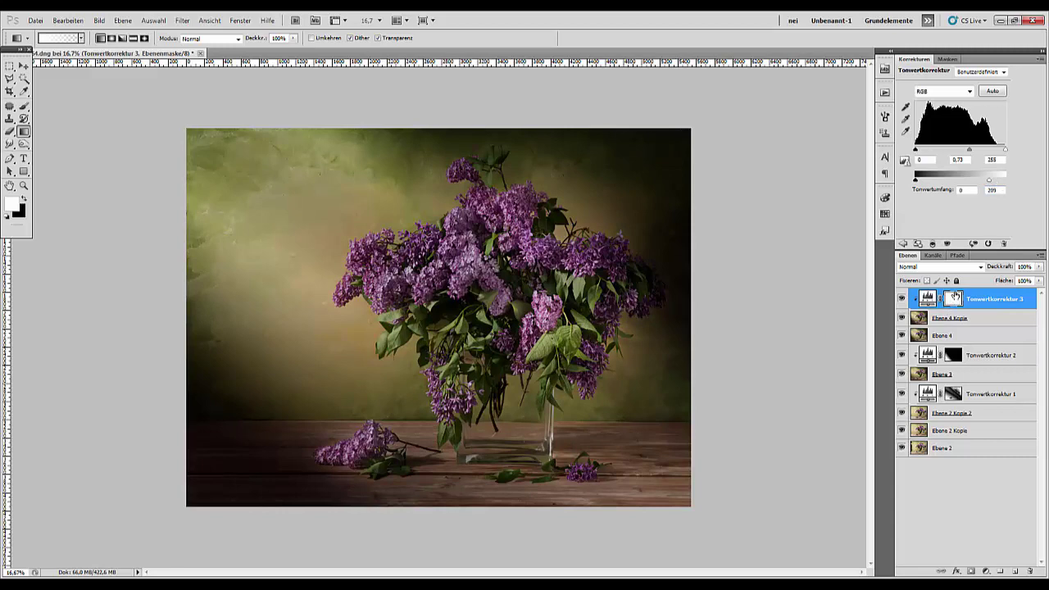
Invert the new Levels mask to black and paint white along the image edges with the 1714 px soft brush
{"action": "key", "text": "ctrl+i"}
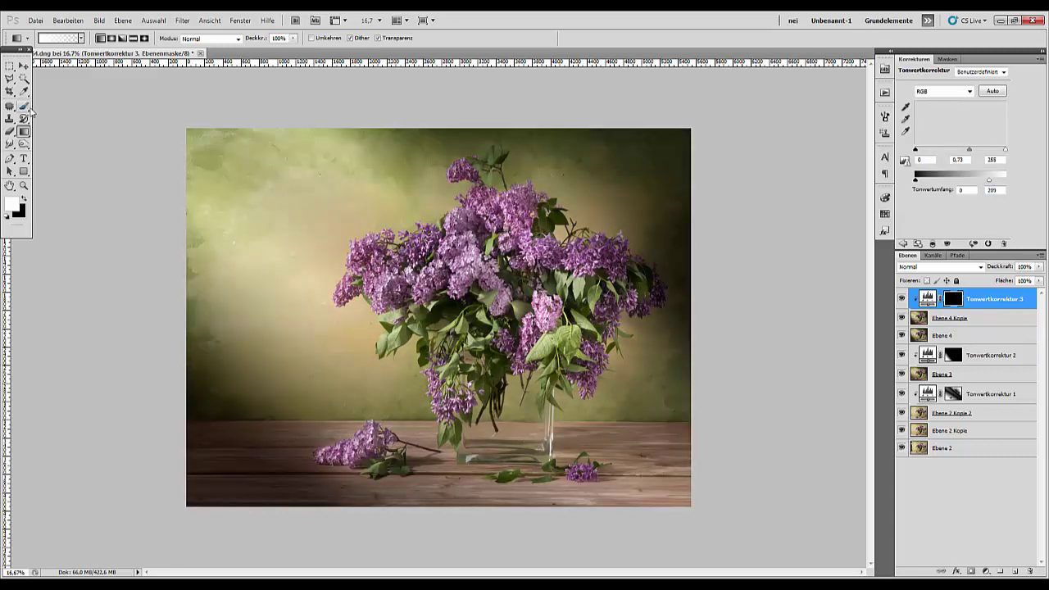
{"action": "left_click", "coordinate": [23, 105]}
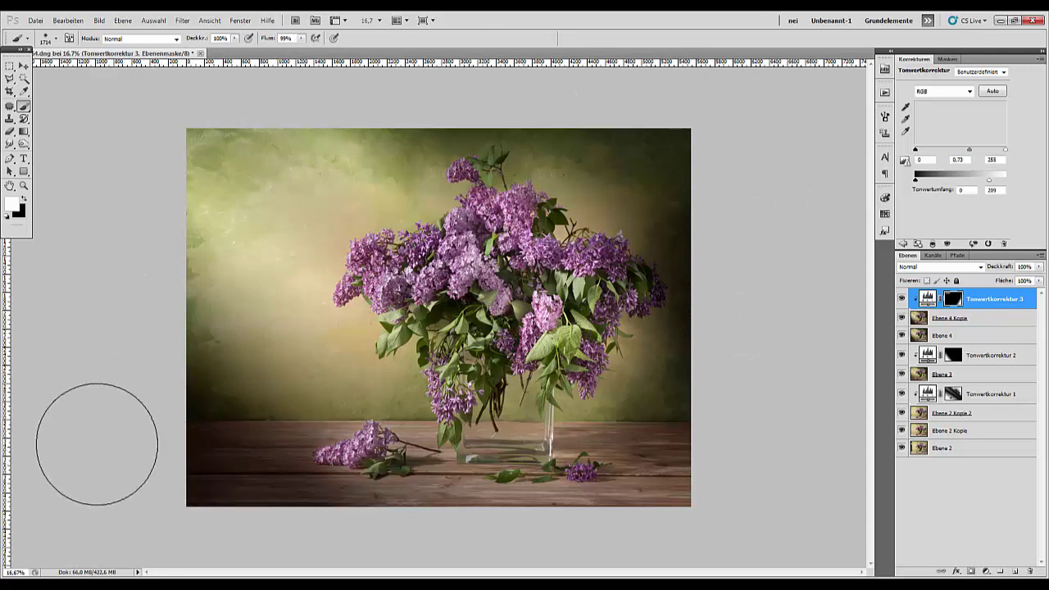
{"action": "key", "text": "ctrl+minus"}
{"action": "key", "text": "ctrl+minus"}
{"action": "key", "text": "ctrl+minus"}
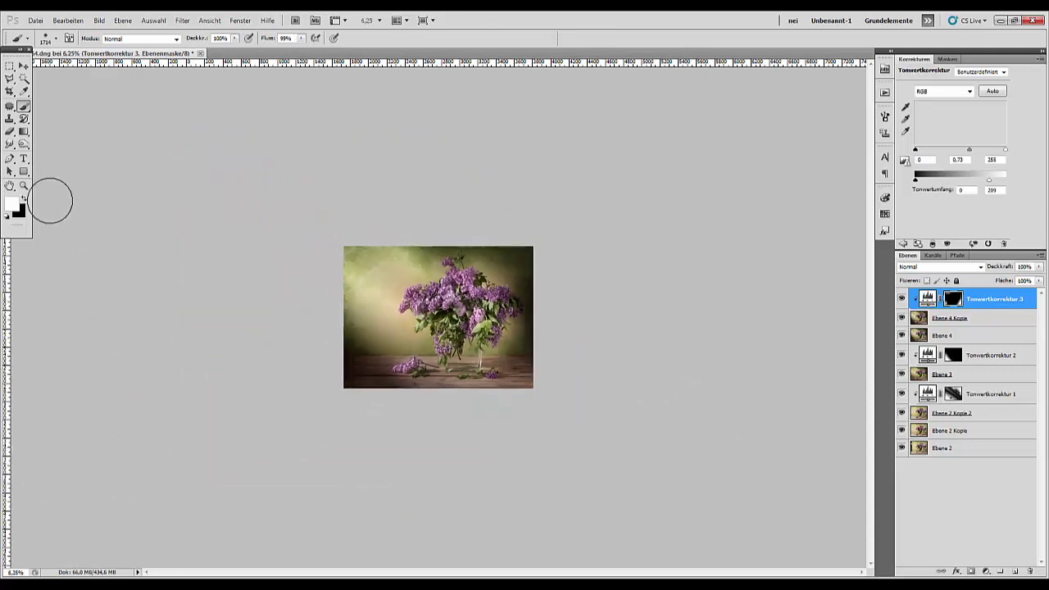
Touch up the edge darkening with black on the mask, and merge the Levels adjustment into the duplicated layer below
{"action": "left_click", "coordinate": [23, 199]}
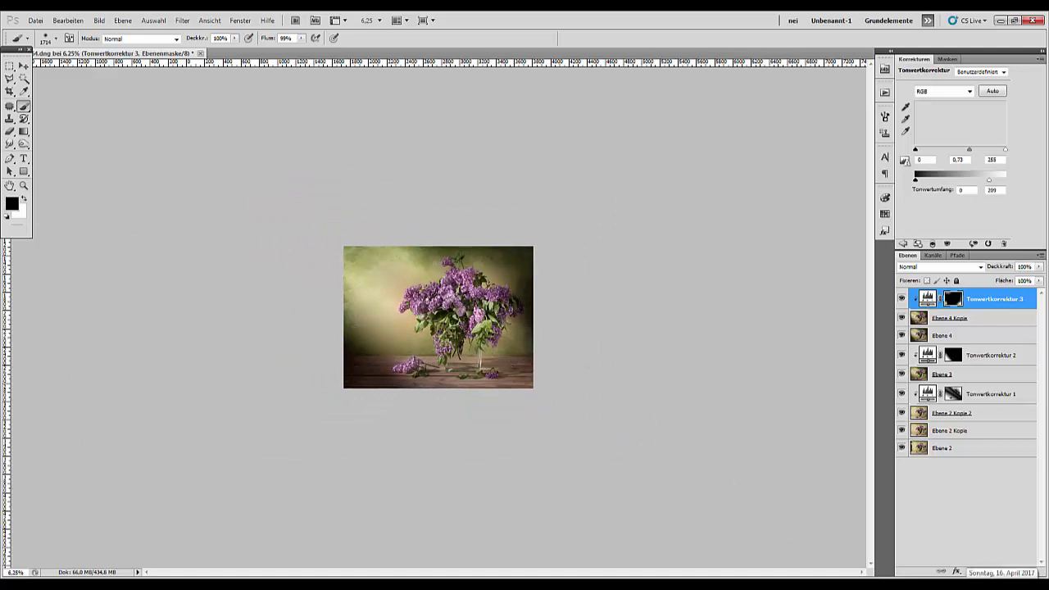
{"action": "key", "text": "ctrl+plus"}
{"action": "key", "text": "ctrl+plus"}
{"action": "key", "text": "ctrl+plus"}
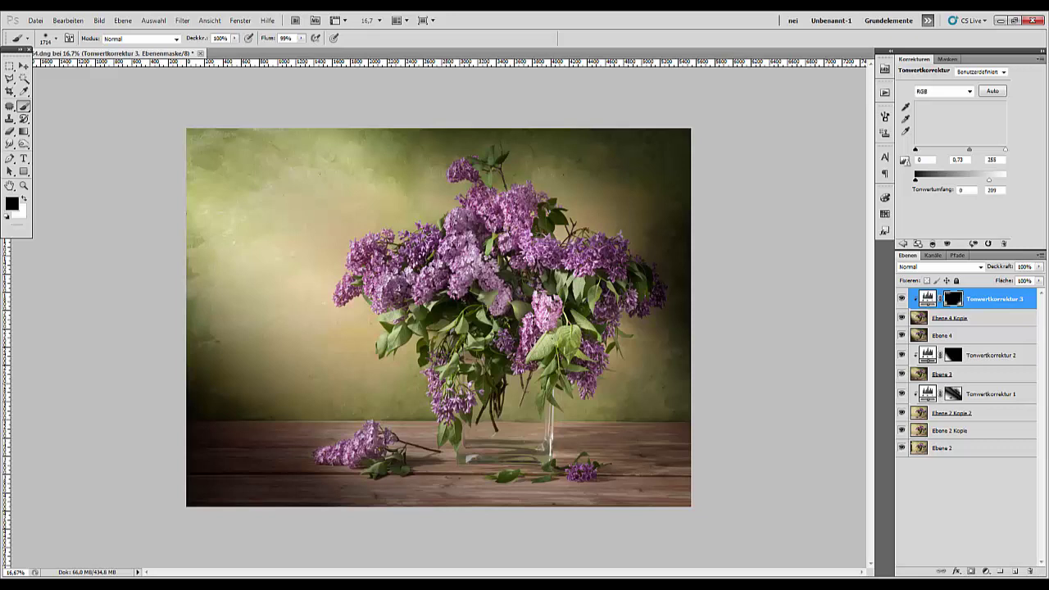
{"action": "left_click", "coordinate": [990, 303]}
{"action": "key", "text": "Delete"}
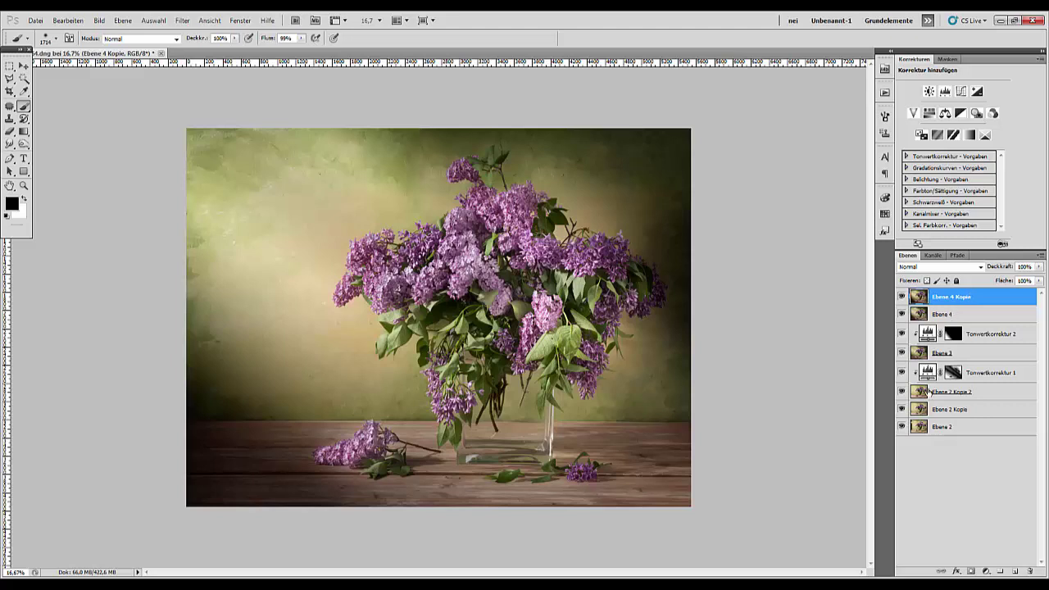
Examine the bouquet's blossoms, leaves and background up close and in the overall composition
{"action": "key", "text": "ctrl+plus"}
{"action": "key", "text": "ctrl+plus"}
{"action": "key", "text": "ctrl+plus"}
{"action": "key", "text": "ctrl+plus"}
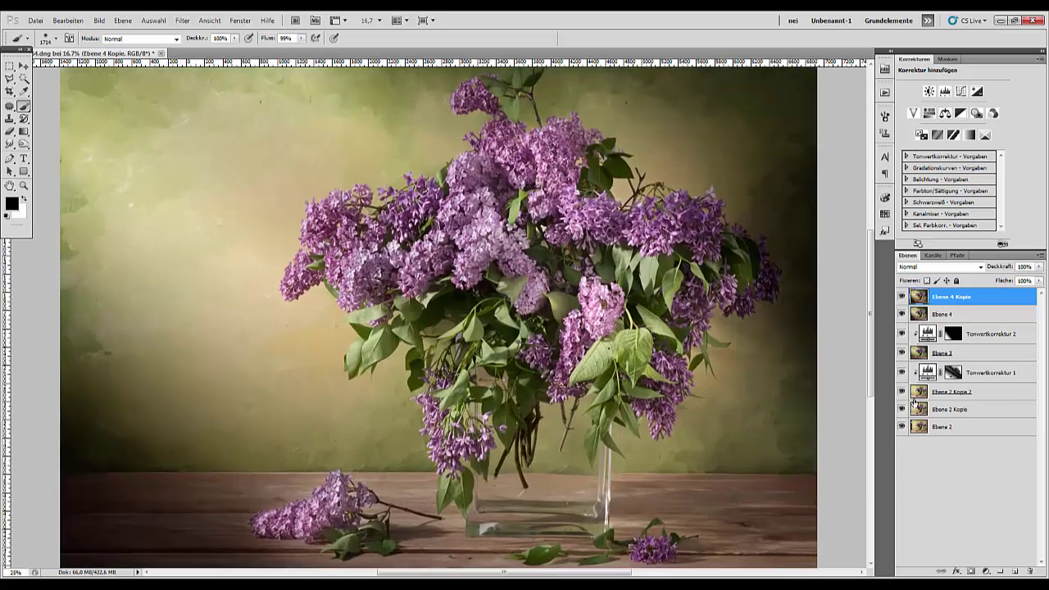
{"action": "key", "text": "ctrl+minus"}
{"action": "key", "text": "ctrl+minus"}
{"action": "key", "text": "ctrl+minus"}
{"action": "key", "text": "ctrl+minus"}
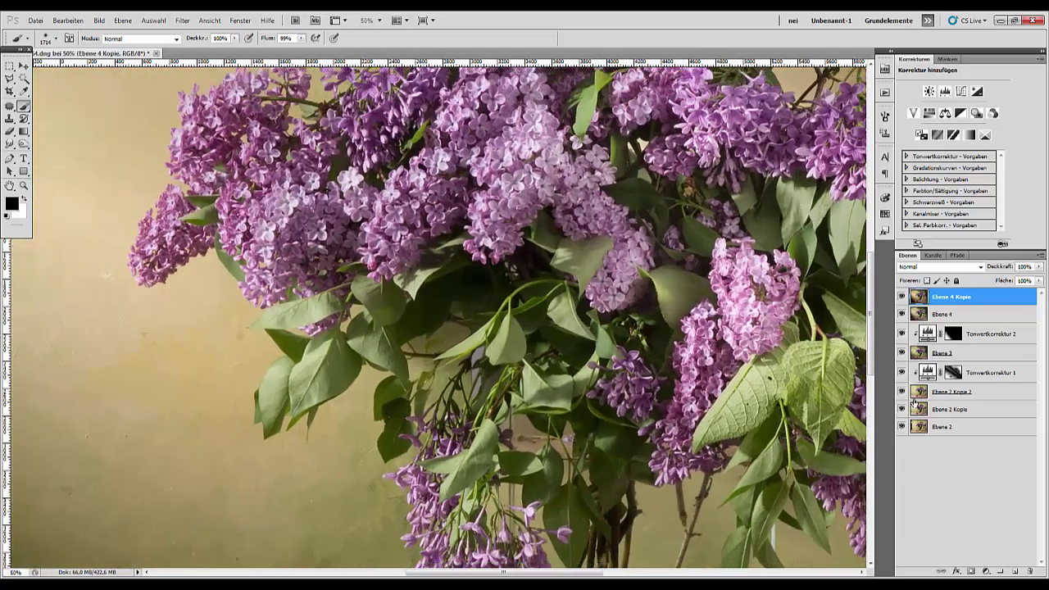
{"action": "key", "text": "ctrl+plus"}
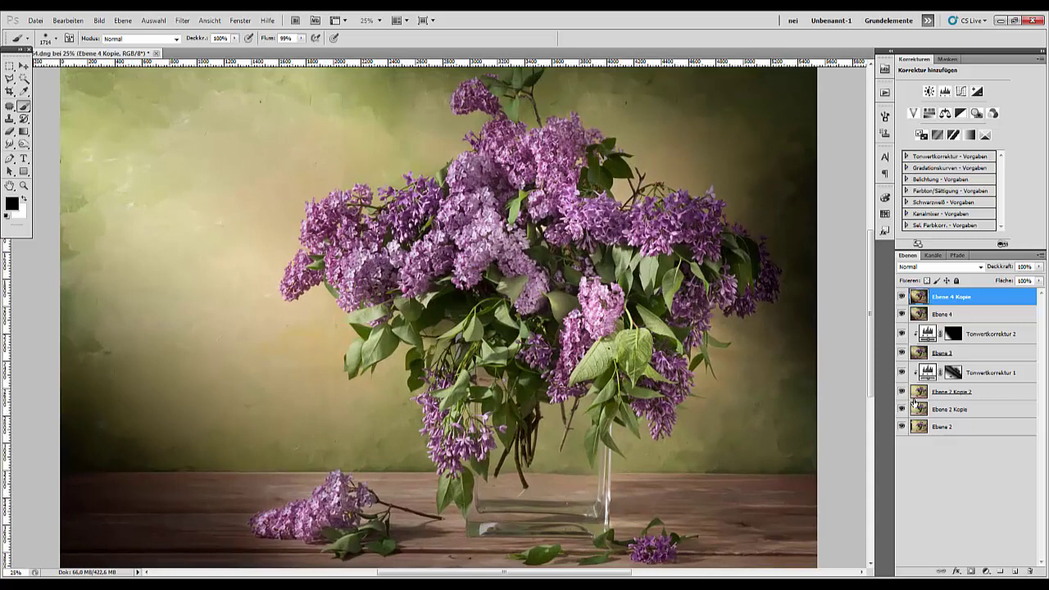
{"action": "left_click", "coordinate": [35, 21]}
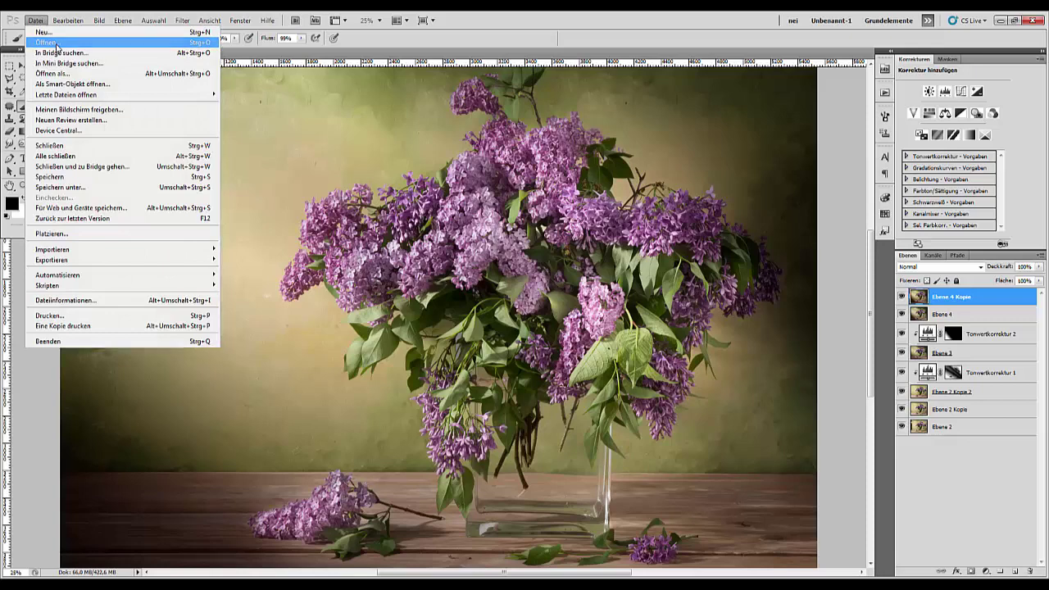
{"action": "left_click", "coordinate": [49, 42]}
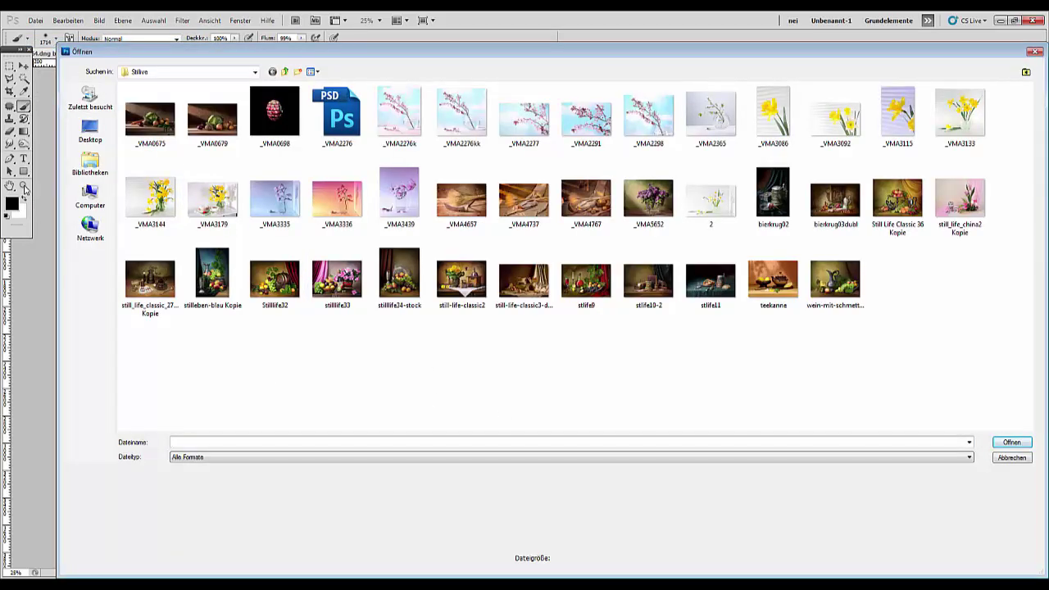
{"action": "left_click", "coordinate": [1011, 458]}
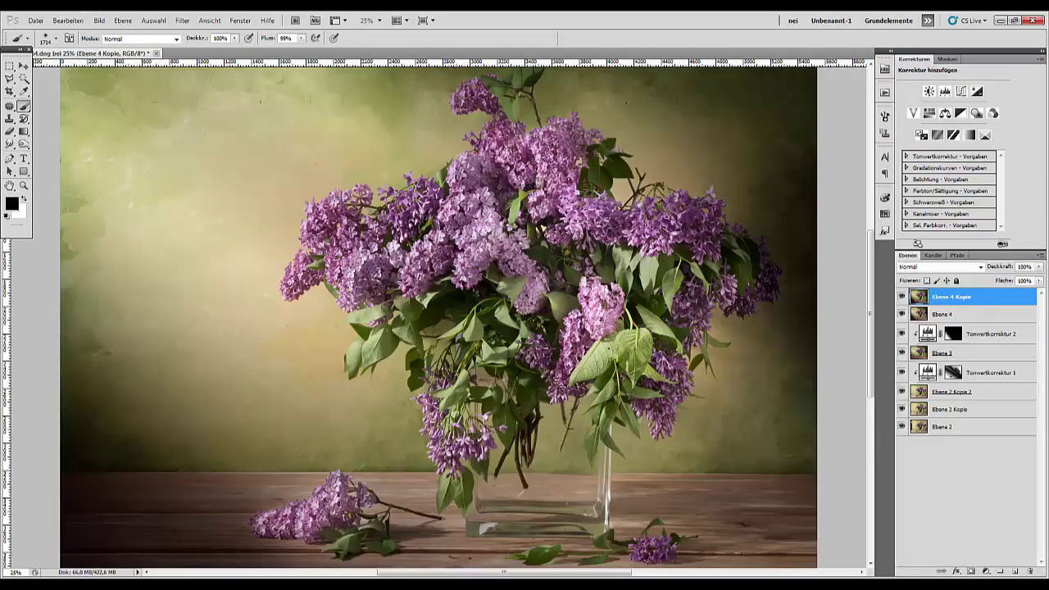
Open the recently used texture file Textur-289.jpg
{"action": "left_click", "coordinate": [35, 20]}
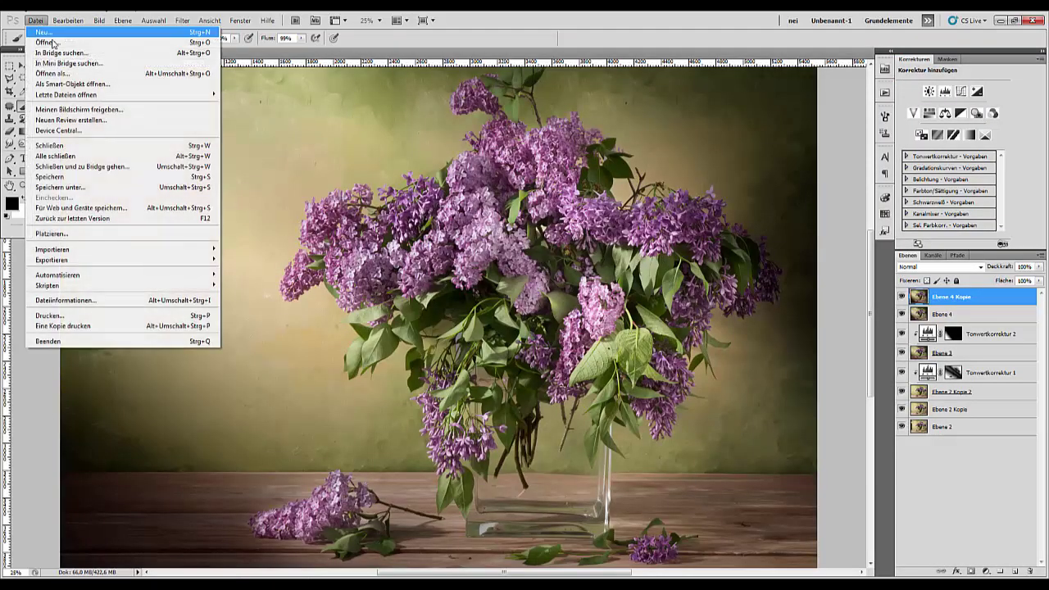
{"action": "mouse_move", "coordinate": [70, 98]}
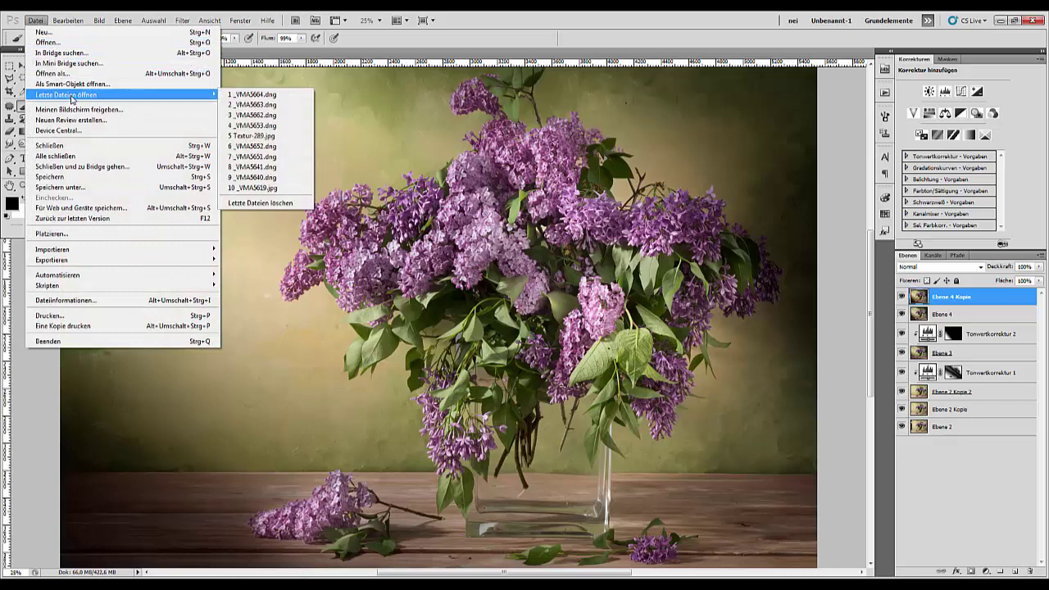
{"action": "left_click", "coordinate": [248, 136]}
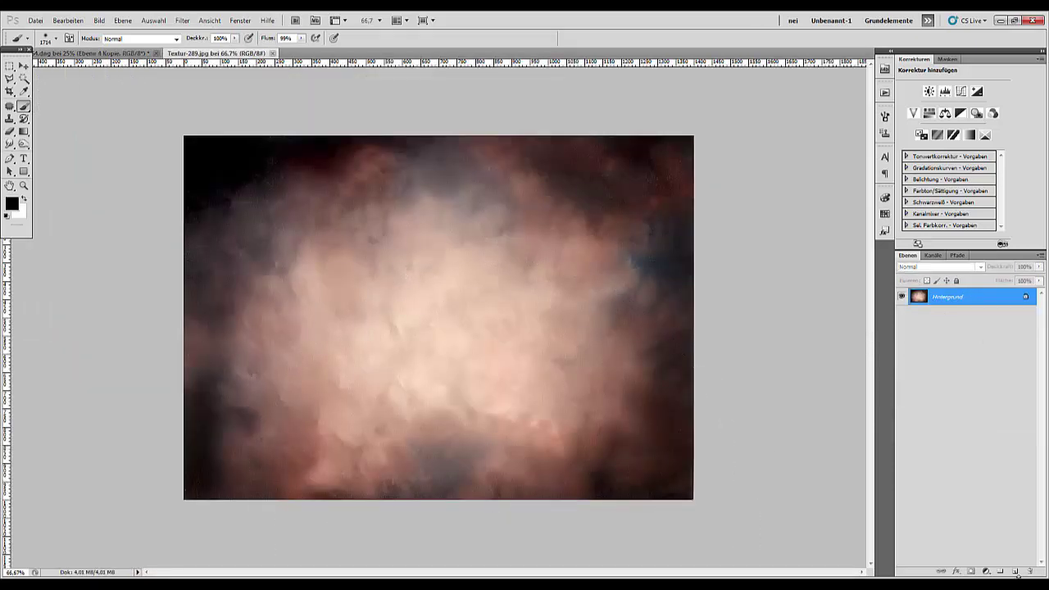
Copy the entire texture image and paste it as a new top layer in the lilac document
{"action": "key", "text": "ctrl+a"}
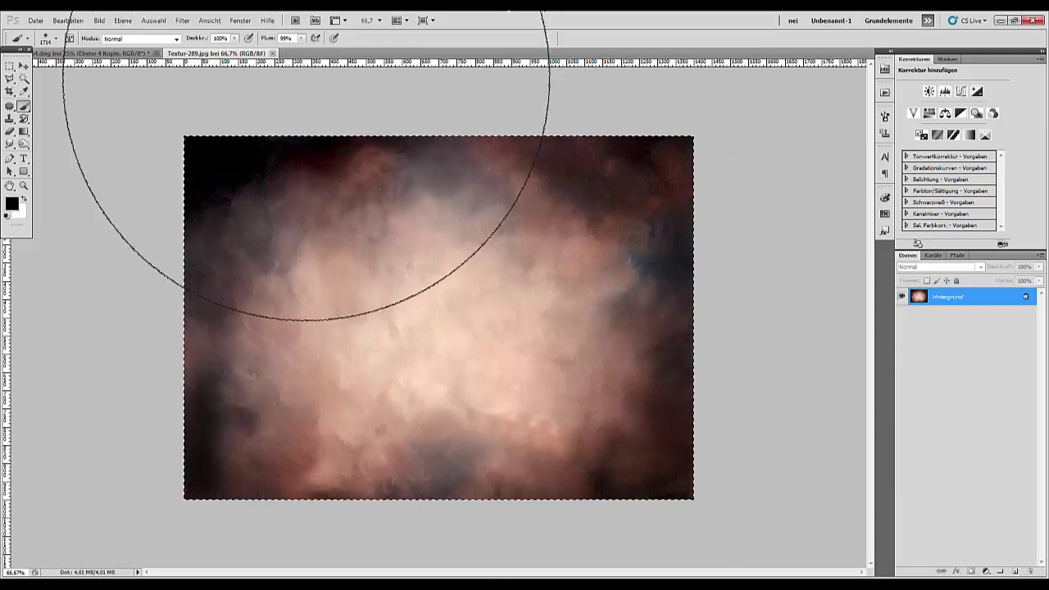
{"action": "left_click", "coordinate": [104, 53]}
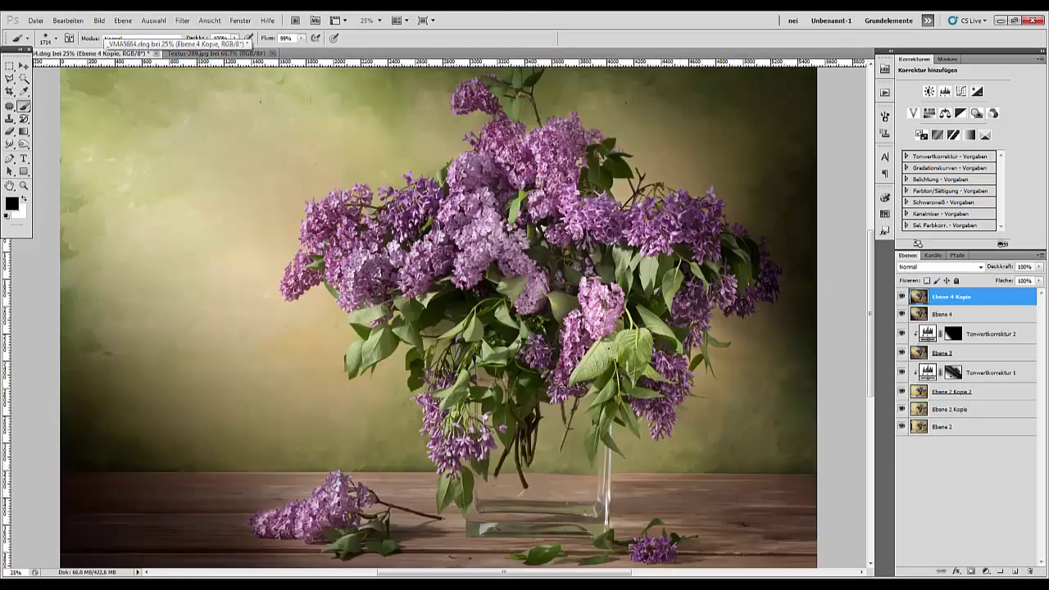
{"action": "key", "text": "ctrl+v"}
{"action": "key", "text": "ctrl+minus"}
{"action": "key", "text": "ctrl+minus"}
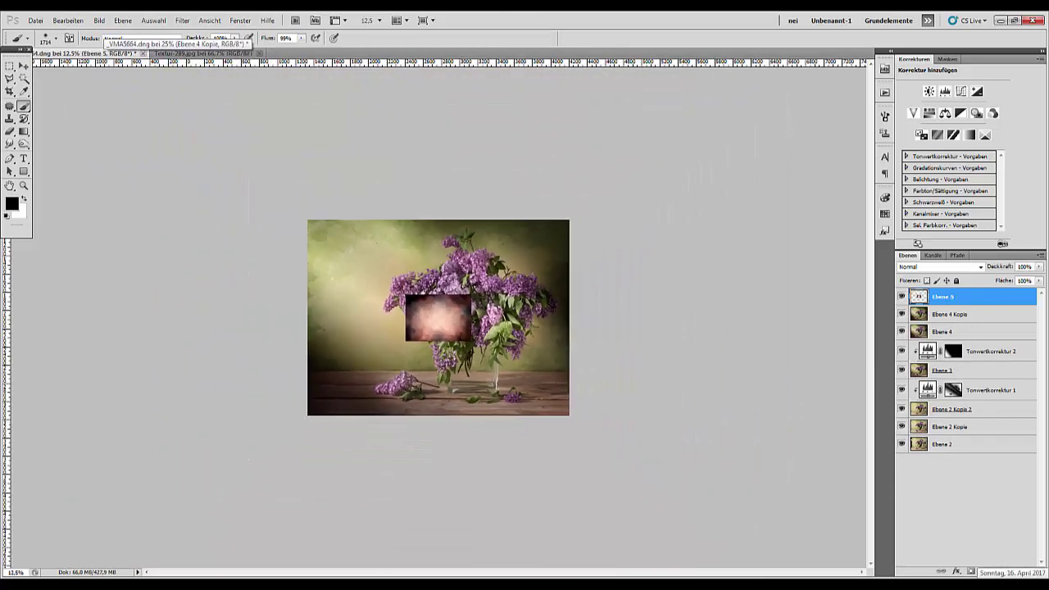
Scale the pasted texture proportionally to about 420% and position it to cover the whole lilac image
{"action": "key", "text": "ctrl+t"}
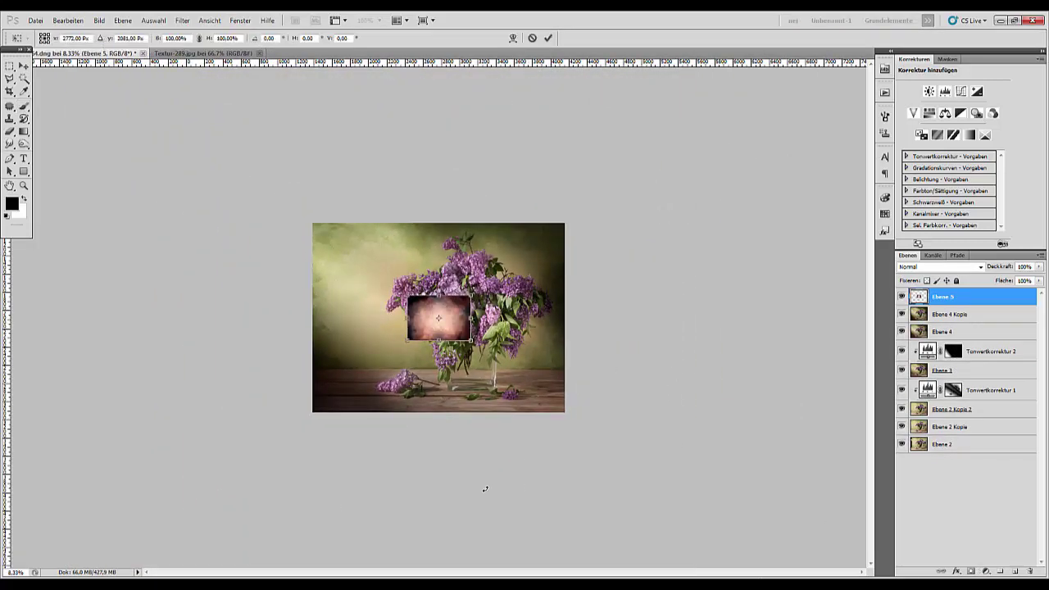
{"action": "left_click_drag", "start_coordinate": [472, 295], "coordinate": [625, 185]}
{"action": "left_click_drag", "start_coordinate": [558, 277], "coordinate": [462, 315]}
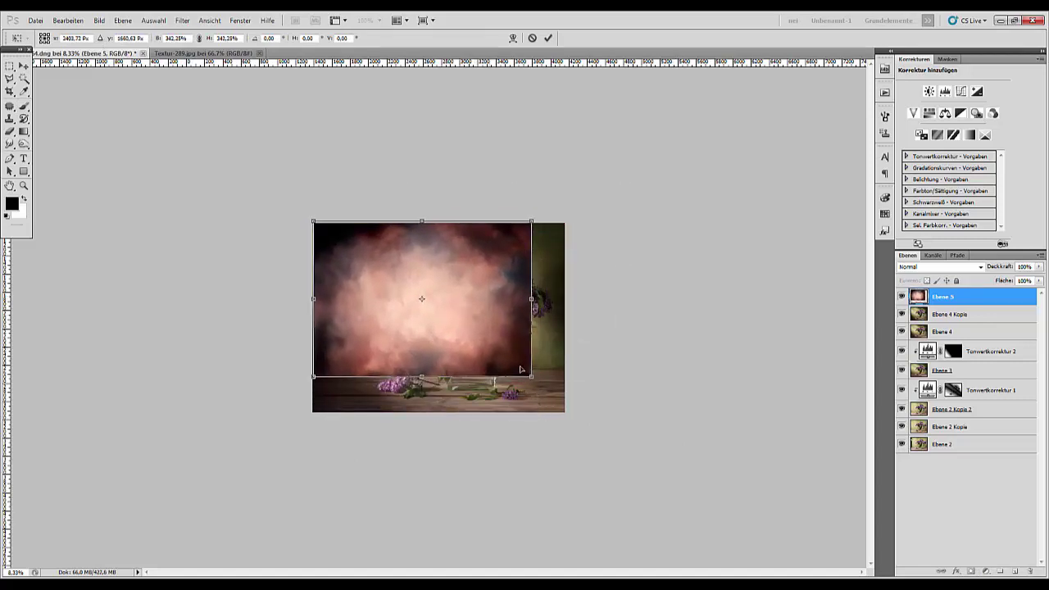
{"action": "left_click_drag", "start_coordinate": [530, 380], "coordinate": [572, 425]}
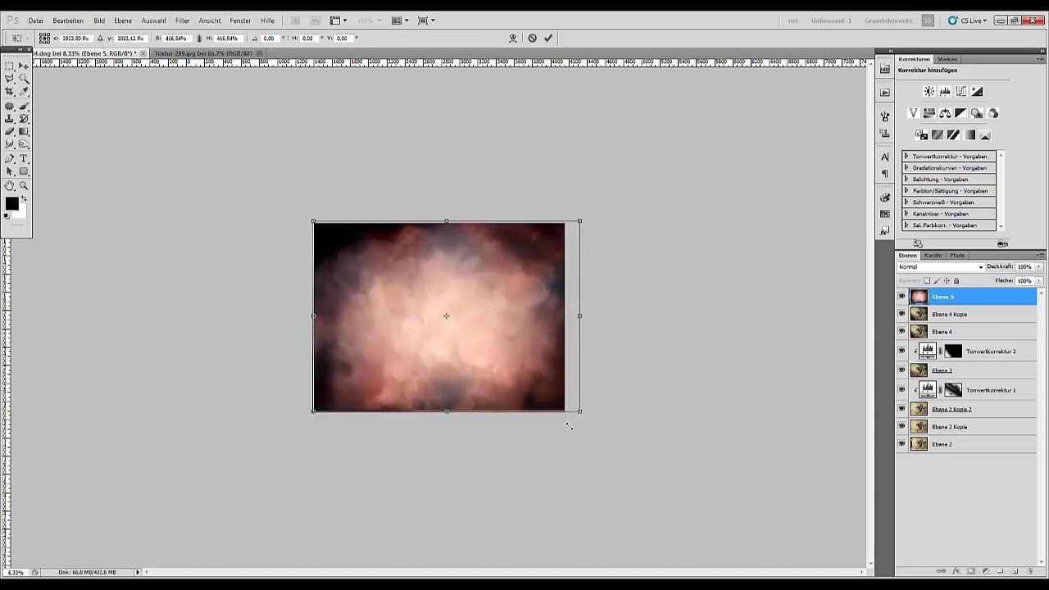
{"action": "left_click_drag", "start_coordinate": [525, 384], "coordinate": [518, 382]}
{"action": "key", "text": "Return"}
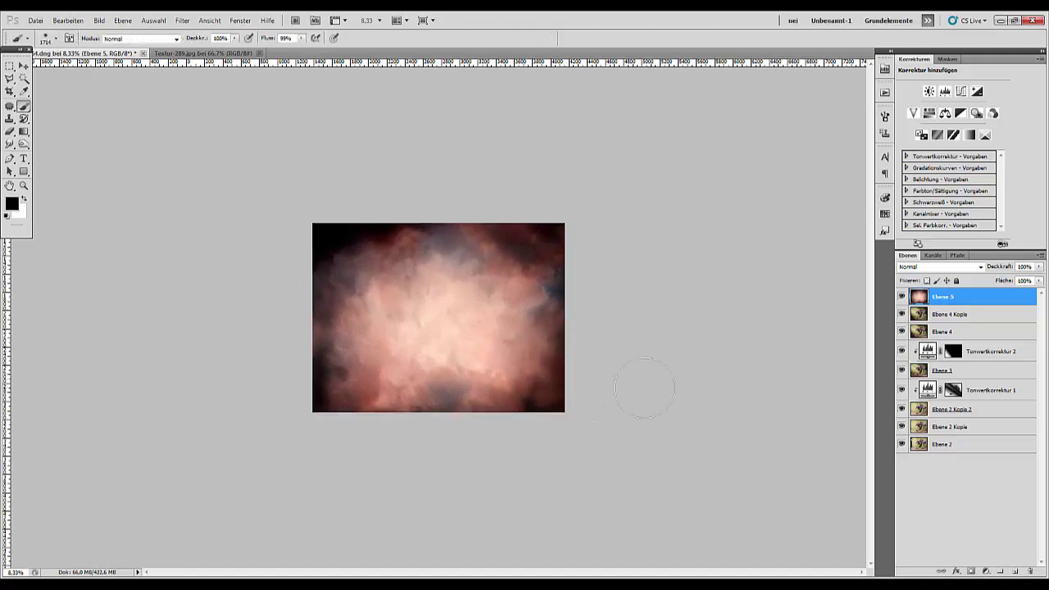
Set the blend mode of the texture layer Ebene 5 to Weiches Licht
{"action": "left_click", "coordinate": [917, 267]}
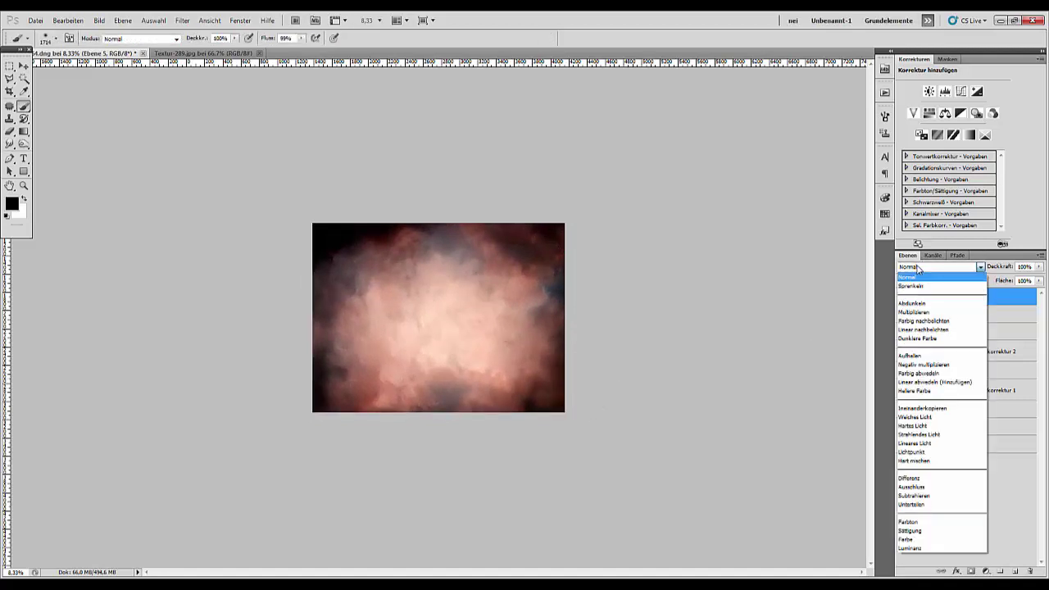
{"action": "left_click", "coordinate": [915, 418]}
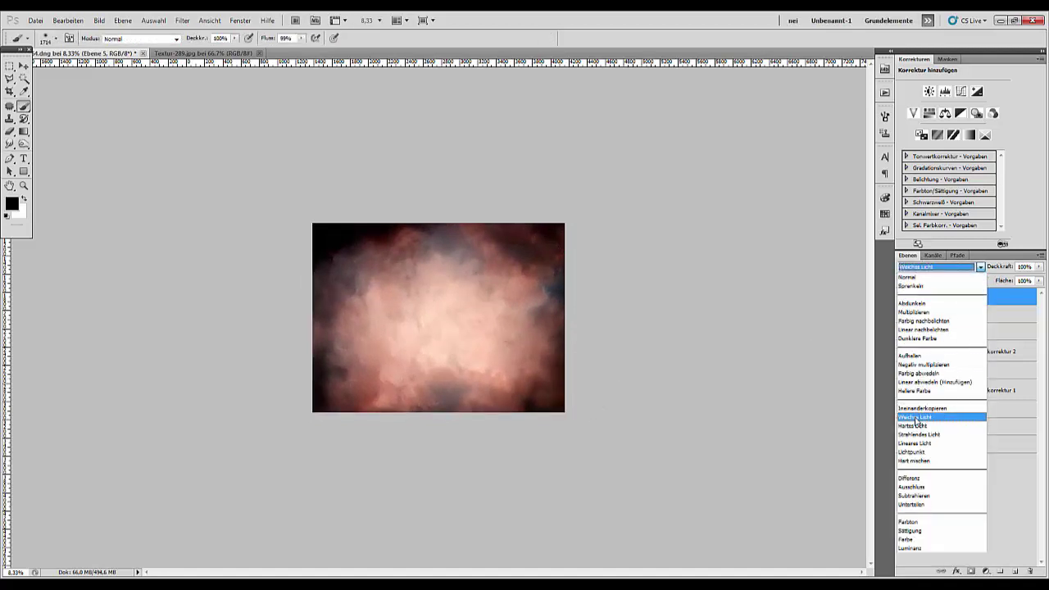
{"action": "key", "text": "ctrl+plus"}
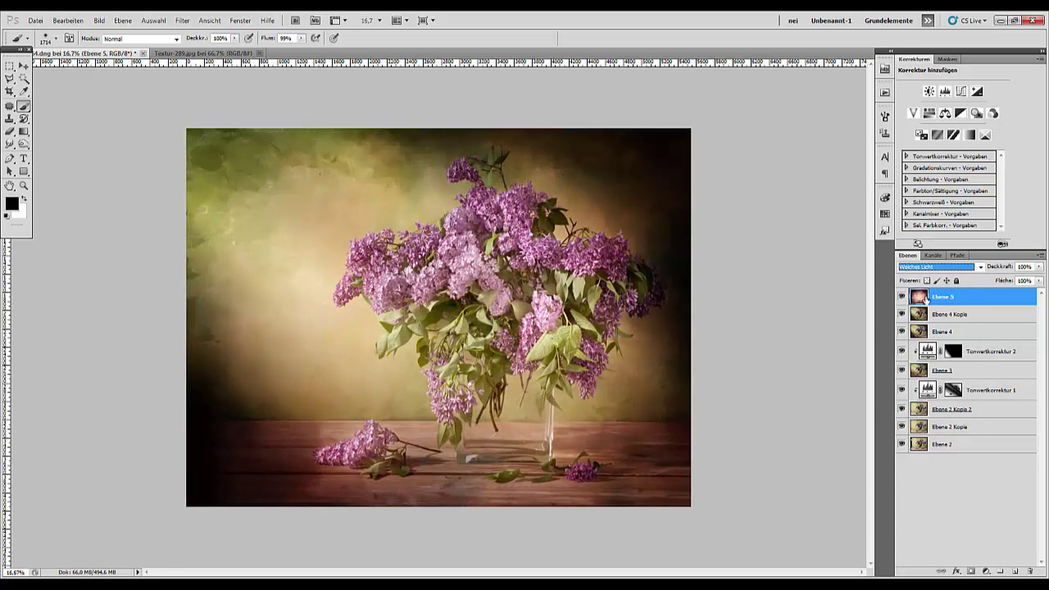
Try the Luminanz blend mode on the Ebene 4 Kopie layer and restore it to Normal
{"action": "left_click", "coordinate": [956, 317]}
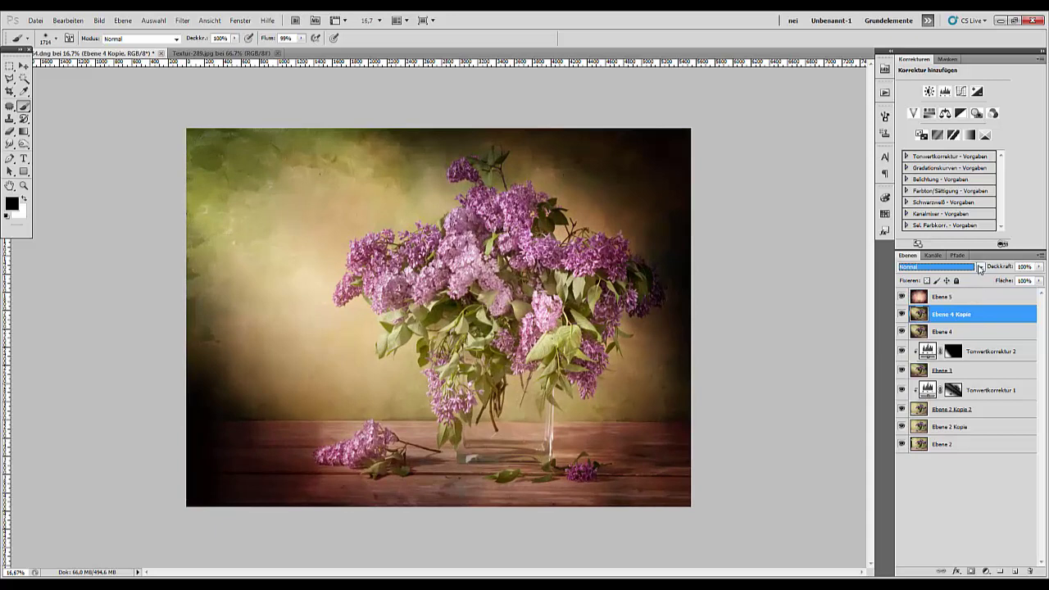
{"action": "left_click", "coordinate": [981, 267]}
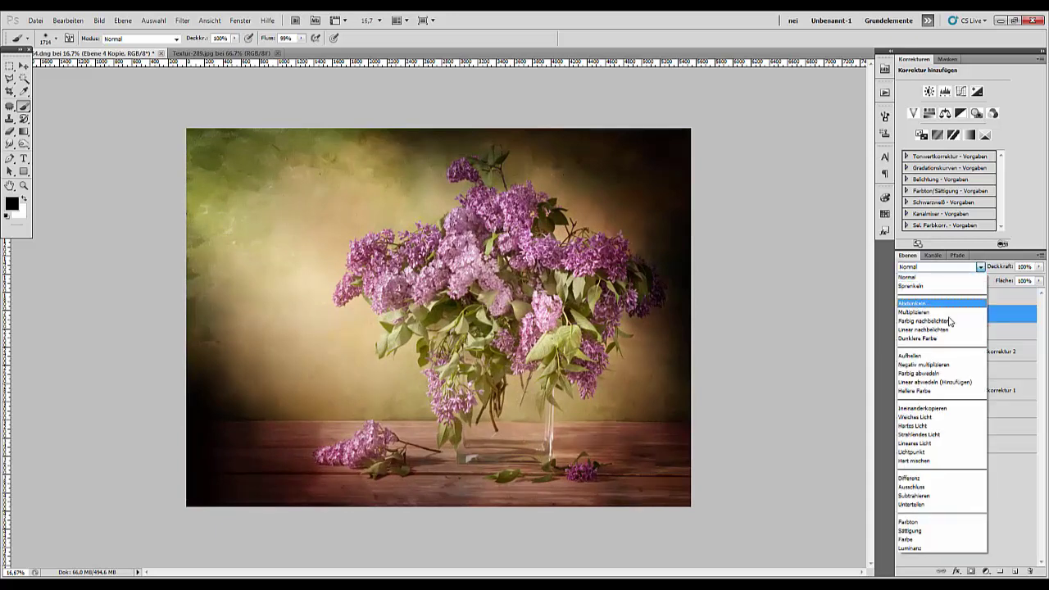
{"action": "left_click", "coordinate": [913, 548]}
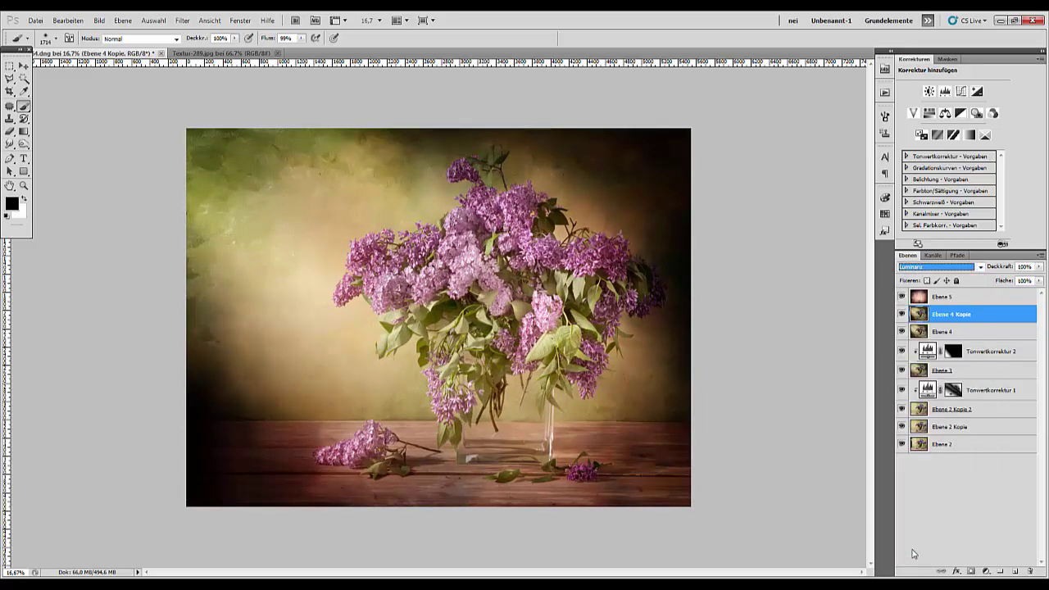
{"action": "left_click", "coordinate": [952, 329]}
{"action": "left_click", "coordinate": [956, 318]}
{"action": "left_click", "coordinate": [944, 270]}
{"action": "left_click", "coordinate": [918, 279]}
Reduce the opacity of the texture layer Ebene 5 to 49% and add a white layer mask to it
{"action": "left_click", "coordinate": [918, 298]}
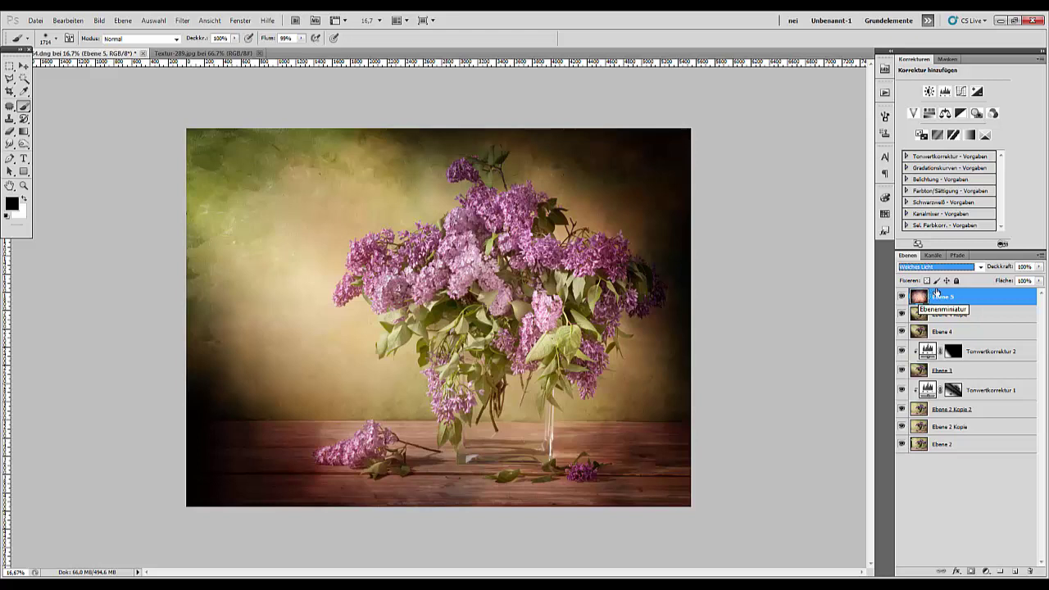
{"action": "left_click_drag", "start_coordinate": [1003, 269], "coordinate": [975, 269]}
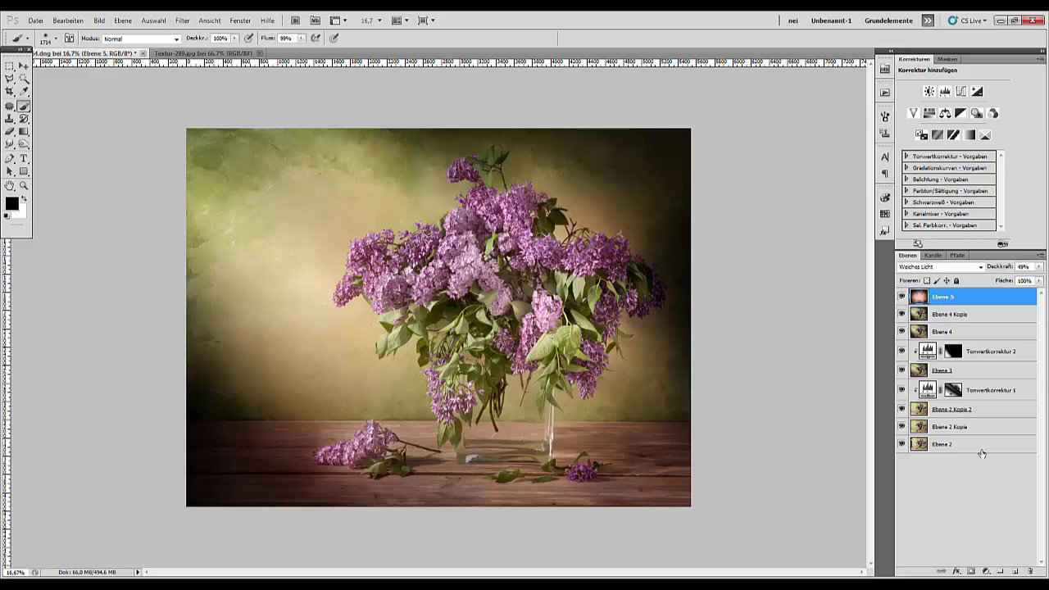
{"action": "left_click", "coordinate": [971, 571]}
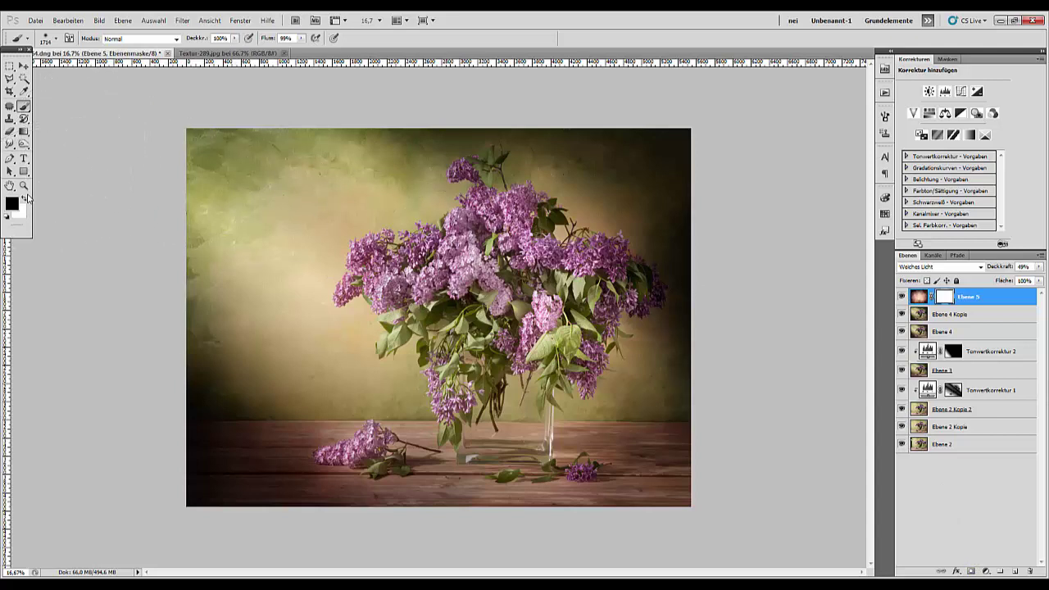
Paint the texture layer's mask with black over the bouquet and with white to bring most of the texture back, using the large soft brush
{"action": "mouse_move", "coordinate": [459, 265]}
{"action": "left_mouse_down"}
{"action": "mouse_move", "coordinate": [476, 301]}
{"action": "mouse_move", "coordinate": [558, 316]}
{"action": "mouse_move", "coordinate": [543, 246]}
{"action": "left_mouse_up"}
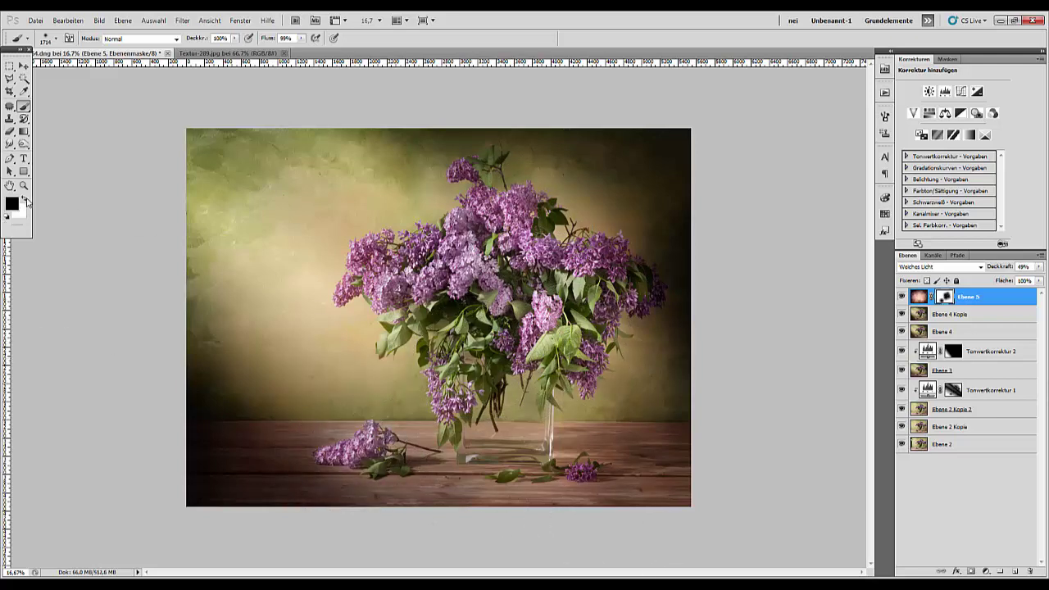
{"action": "left_click", "coordinate": [26, 201]}
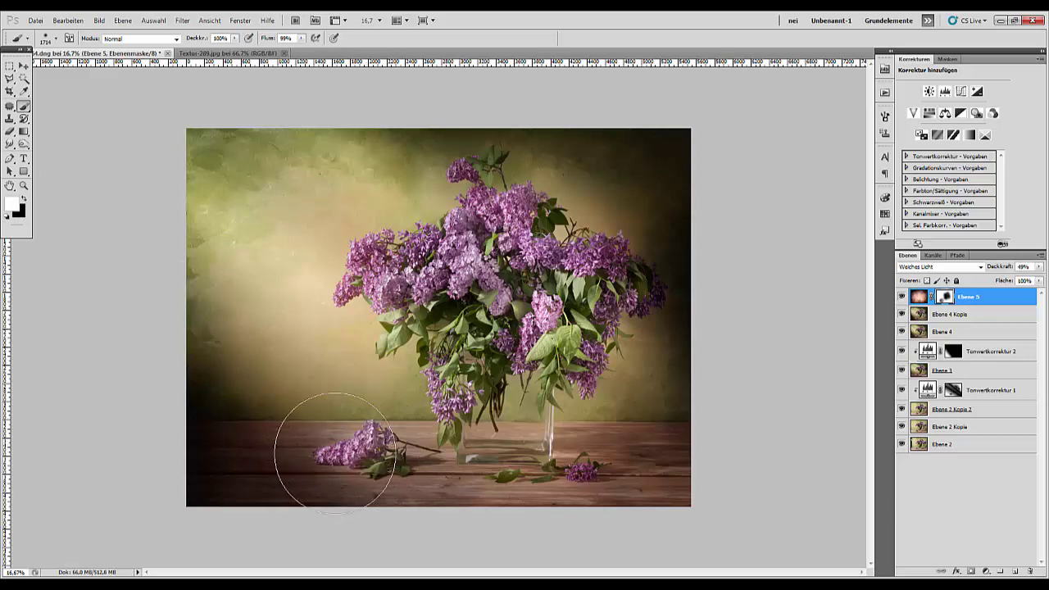
{"action": "mouse_move", "coordinate": [495, 352]}
{"action": "left_mouse_down"}
{"action": "mouse_move", "coordinate": [516, 304]}
{"action": "mouse_move", "coordinate": [581, 290]}
{"action": "mouse_move", "coordinate": [505, 201]}
{"action": "mouse_move", "coordinate": [519, 196]}
{"action": "mouse_move", "coordinate": [532, 218]}
{"action": "mouse_move", "coordinate": [619, 282]}
{"action": "mouse_move", "coordinate": [490, 317]}
{"action": "left_mouse_up"}
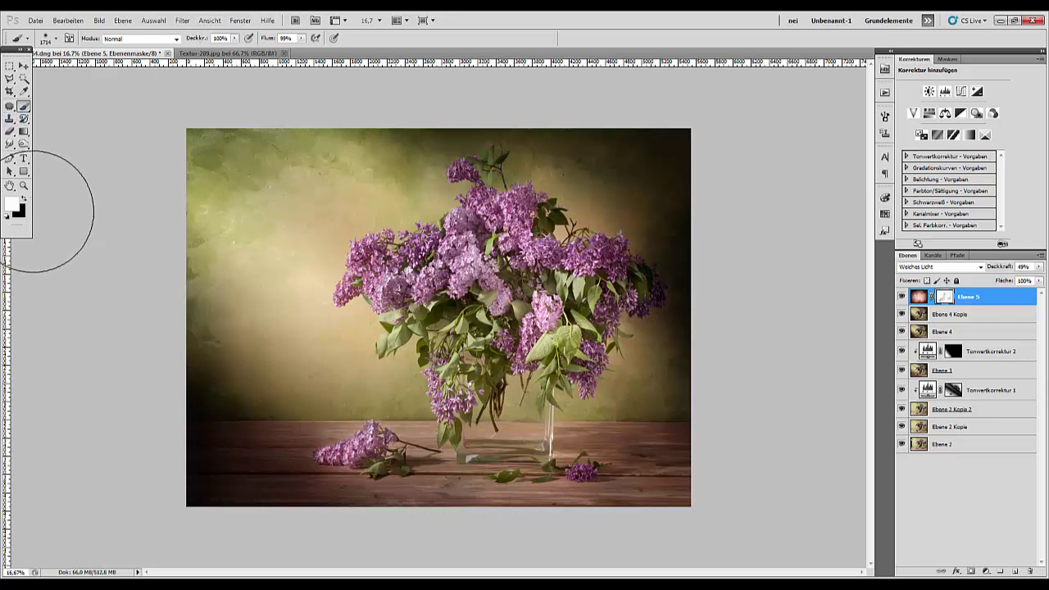
{"action": "left_click", "coordinate": [24, 199]}
{"action": "left_click", "coordinate": [485, 287]}
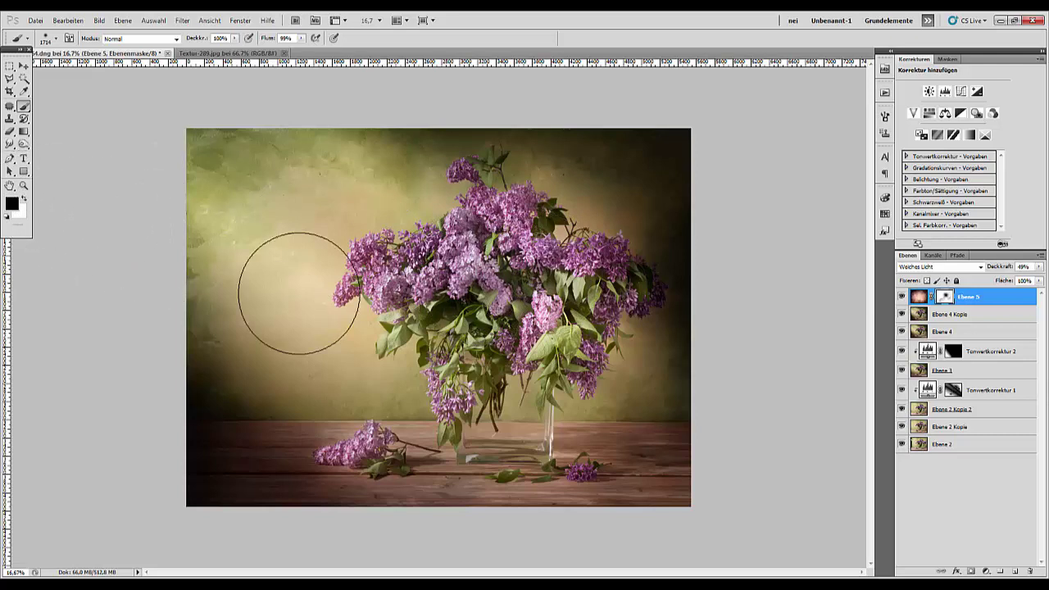
{"action": "left_click", "coordinate": [29, 199]}
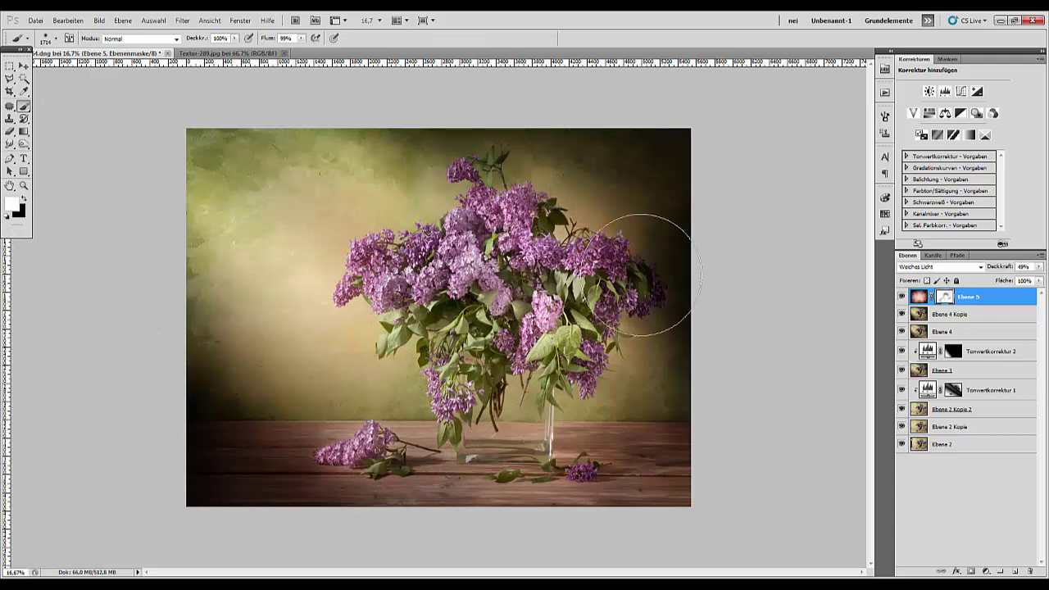
Stamp all visible layers into a new merged layer above Ebene 5 and check the overall composition at a small size
{"action": "left_click", "coordinate": [998, 297]}
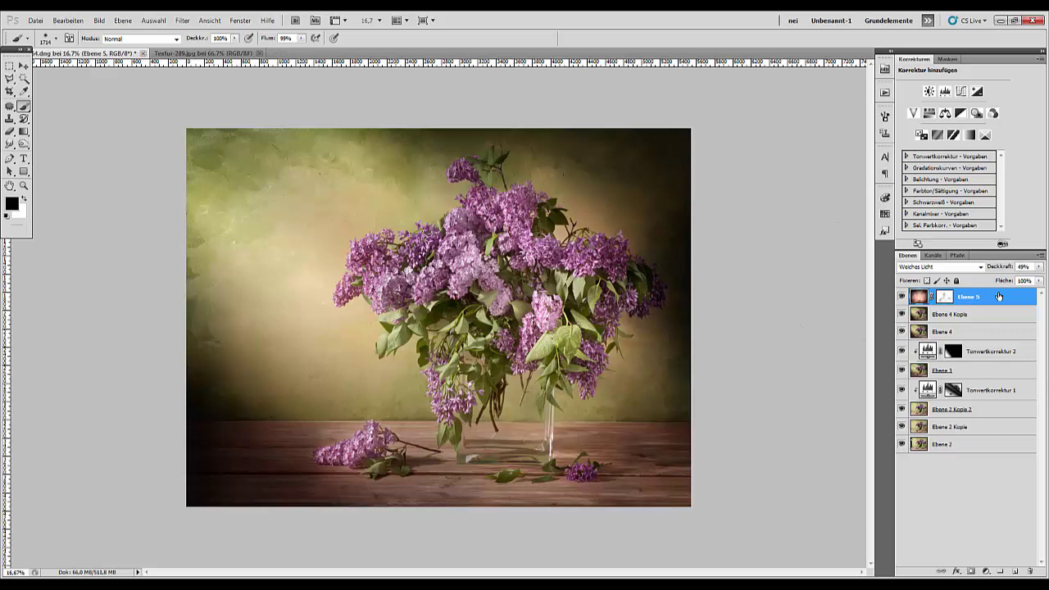
{"action": "key", "text": "ctrl+shift+alt+e"}
{"action": "key", "text": "ctrl+minus"}
{"action": "key", "text": "ctrl+minus"}
{"action": "key", "text": "ctrl+minus"}
{"action": "key", "text": "ctrl+minus"}
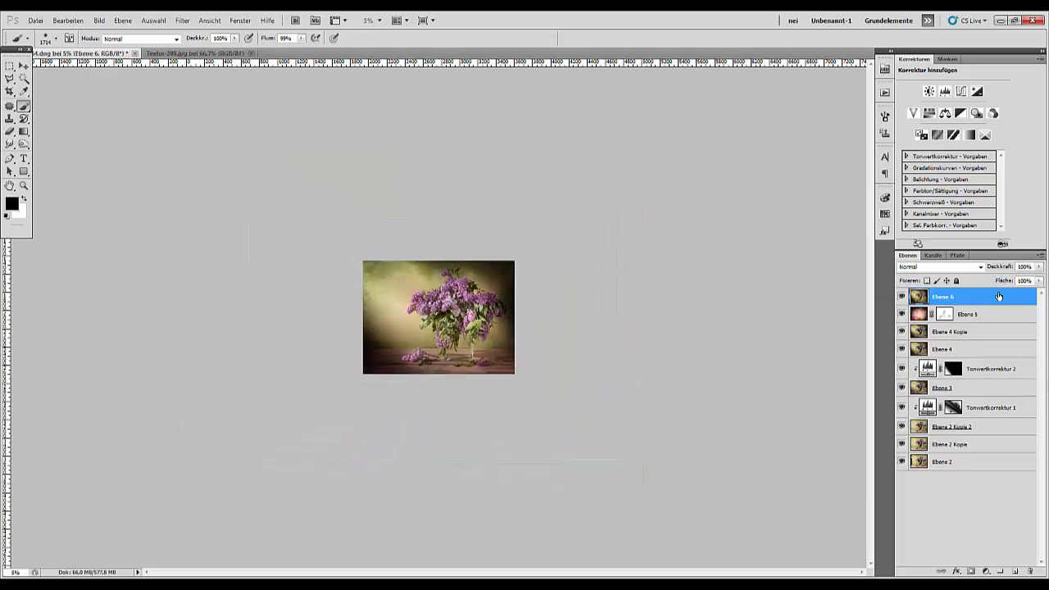
{"action": "key", "text": "ctrl+0"}
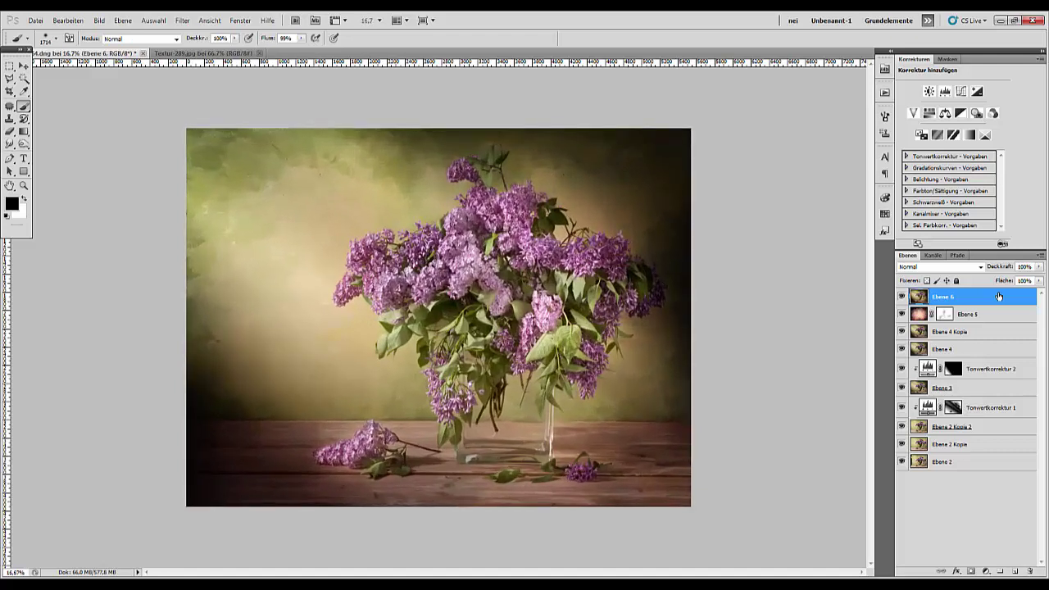
Compare Ebene 2 and Ebene 2 Kopie in isolation, and move Ebene 2 Kopie to the top of the stack at 18% opacity
{"action": "left_click", "coordinate": [902, 463], "text": "alt"}
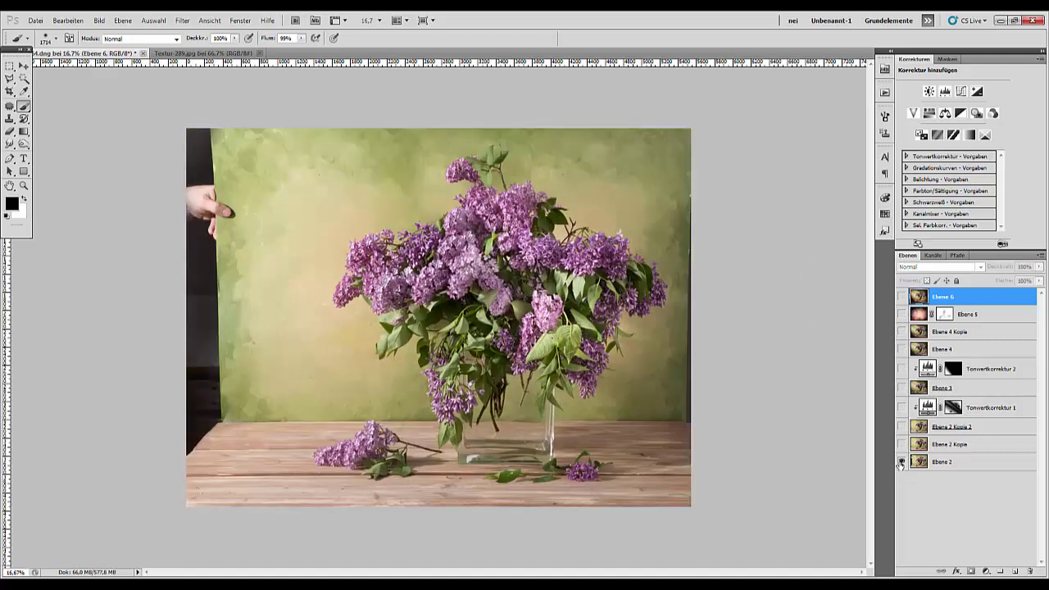
{"action": "left_click", "coordinate": [901, 463], "text": "alt"}
{"action": "left_click", "coordinate": [902, 443], "text": "alt"}
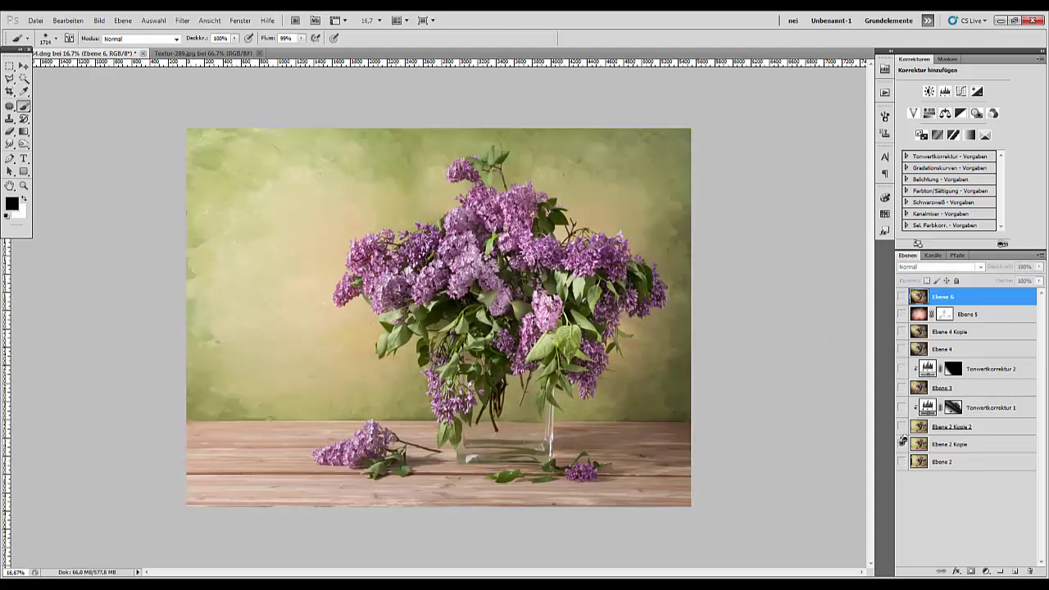
{"action": "left_click", "coordinate": [902, 444], "text": "alt"}
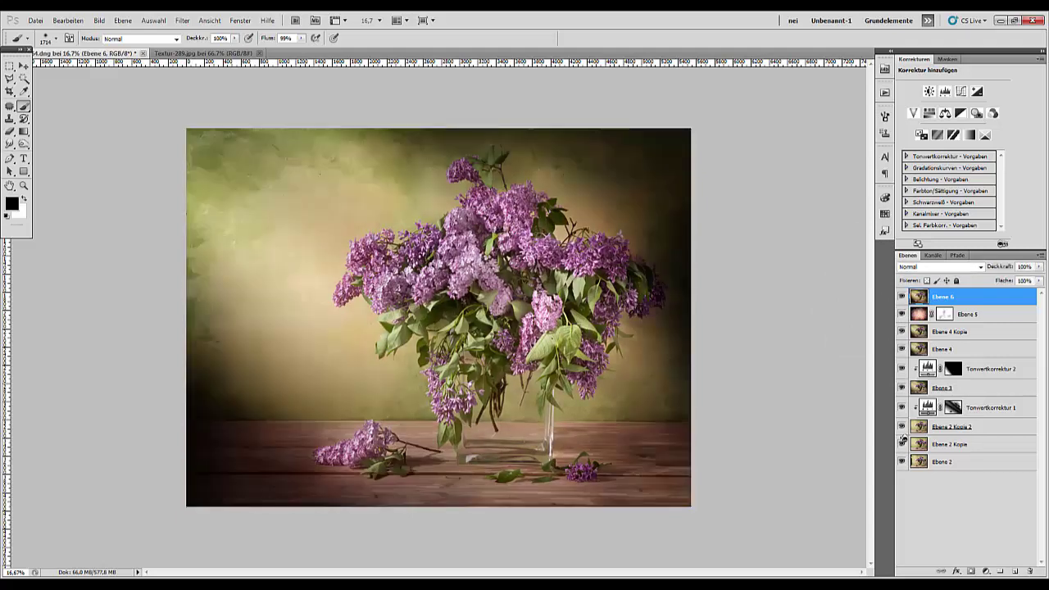
{"action": "left_click", "coordinate": [974, 445]}
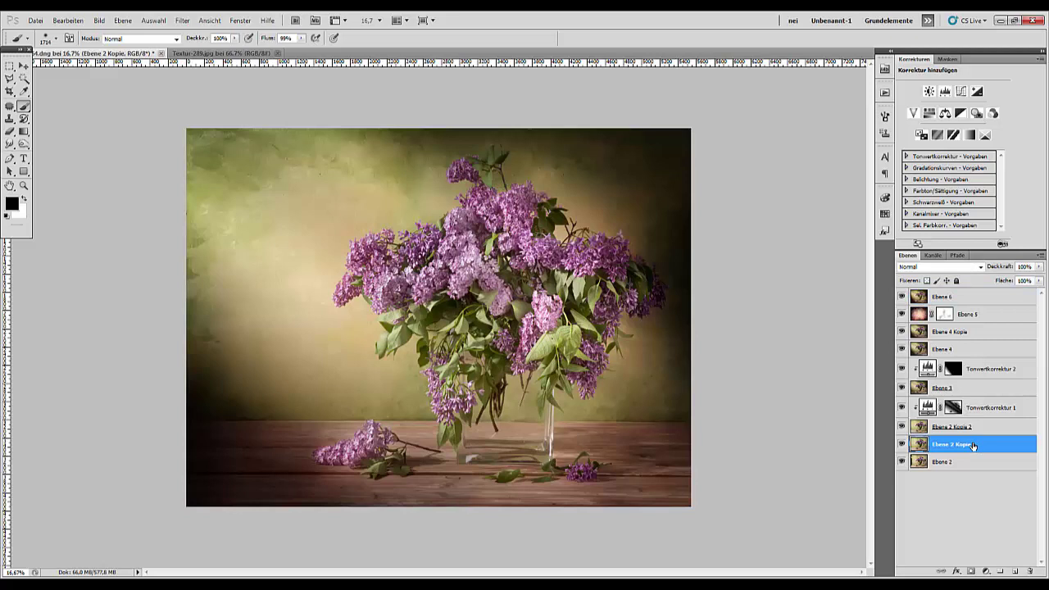
{"action": "left_click_drag", "start_coordinate": [974, 444], "coordinate": [976, 294]}
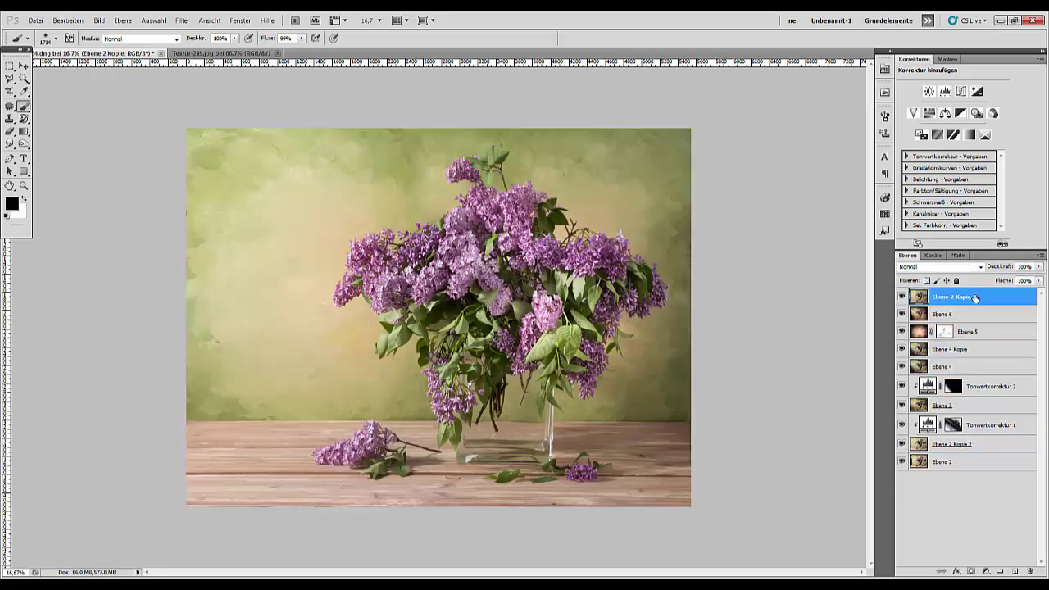
{"action": "left_click_drag", "start_coordinate": [1005, 268], "coordinate": [979, 271]}
{"action": "mouse_move", "coordinate": [980, 271]}
{"action": "left_mouse_down"}
{"action": "mouse_move", "coordinate": [955, 271]}
{"action": "mouse_move", "coordinate": [965, 269]}
{"action": "left_mouse_up"}
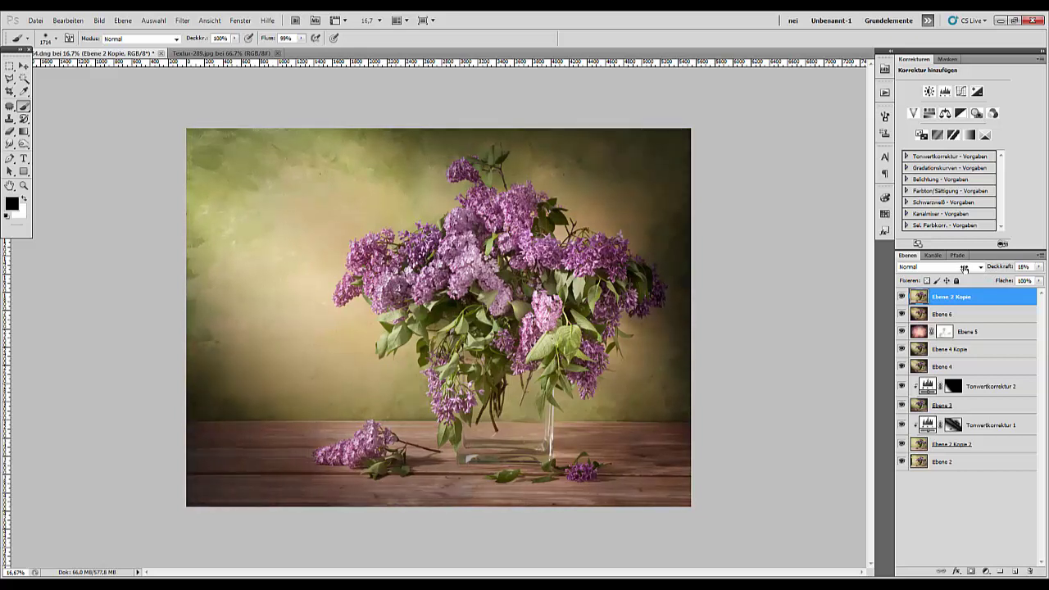
Compare the image with and without the Ebene 2 Kopie overlay and examine the composition at a reduced size
{"action": "left_click", "coordinate": [902, 297]}
{"action": "left_click", "coordinate": [900, 298]}
{"action": "left_click", "coordinate": [902, 296]}
{"action": "key", "text": "ctrl+minus"}
{"action": "key", "text": "ctrl+minus"}
{"action": "key", "text": "ctrl+minus"}
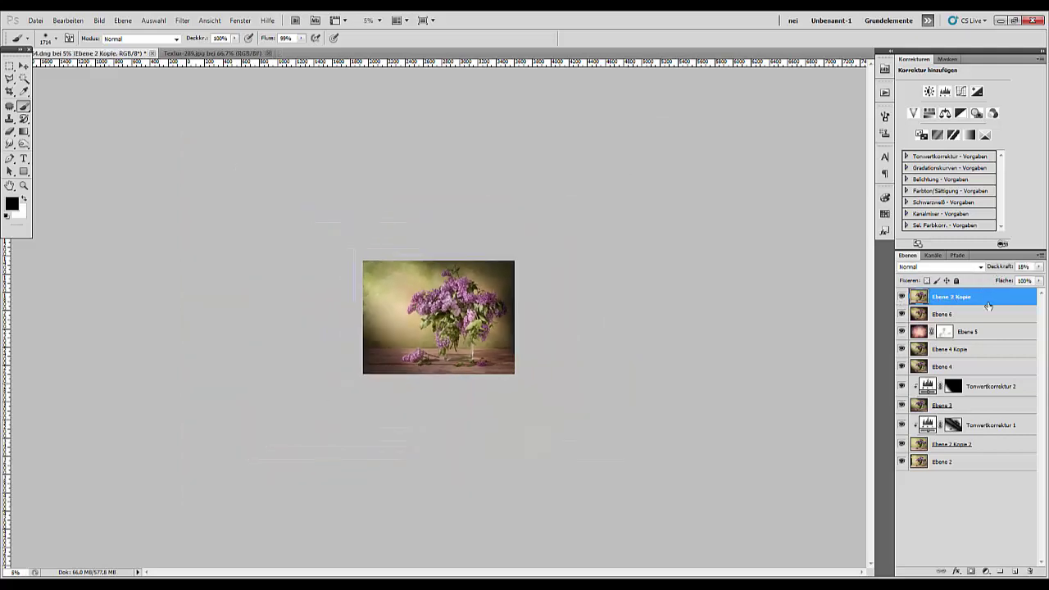
{"action": "key", "text": "ctrl+plus"}
{"action": "key", "text": "ctrl+plus"}
{"action": "key", "text": "ctrl+plus"}
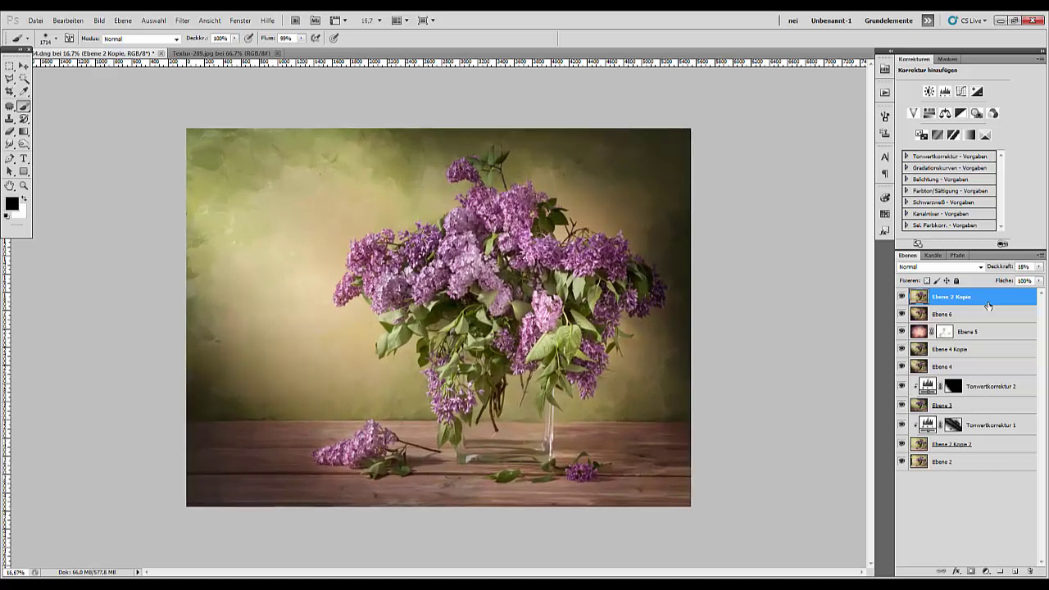
Stamp all visible layers into a new layer and brighten it with a clipped Levels adjustment, midtones 1.28 and white input 204
{"action": "key", "text": "ctrl+alt+shift+e"}
{"action": "left_click", "coordinate": [949, 92]}
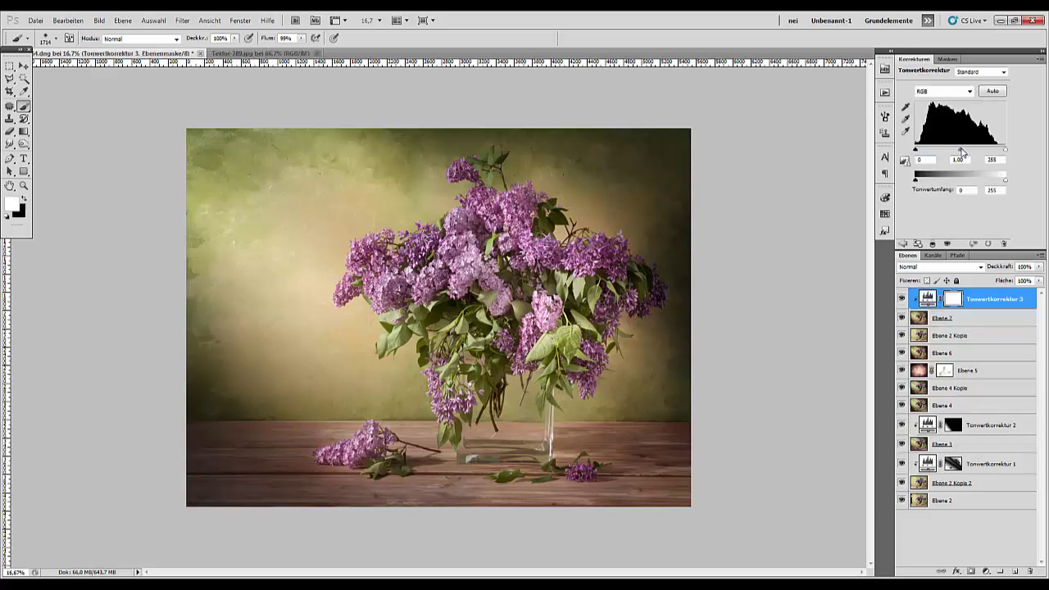
{"action": "left_click_drag", "start_coordinate": [960, 153], "coordinate": [989, 151]}
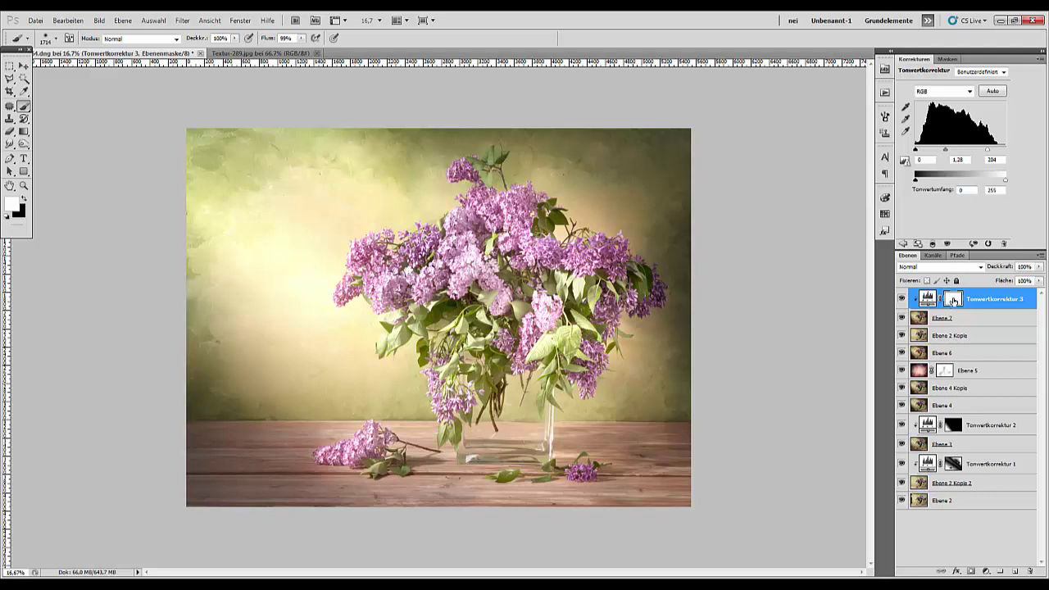
Invert the new Levels mask to black and paint white over the fallen lilac and the bouquet's lower blossoms with a 195 px soft brush
{"action": "key", "text": "ctrl+i"}
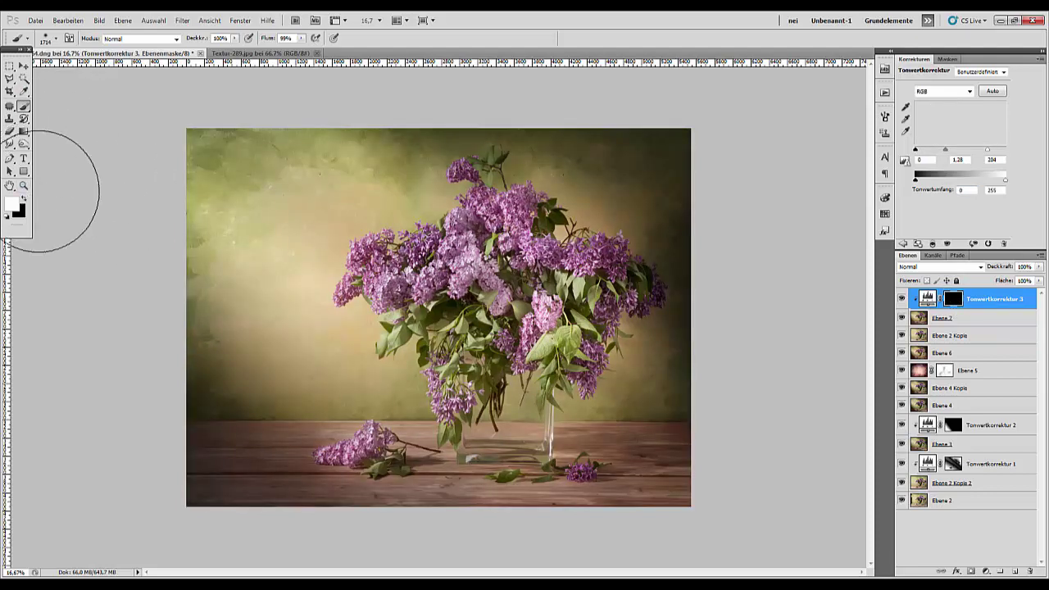
{"action": "right_click", "coordinate": [541, 347]}
{"action": "left_click_drag", "start_coordinate": [602, 350], "coordinate": [582, 345]}
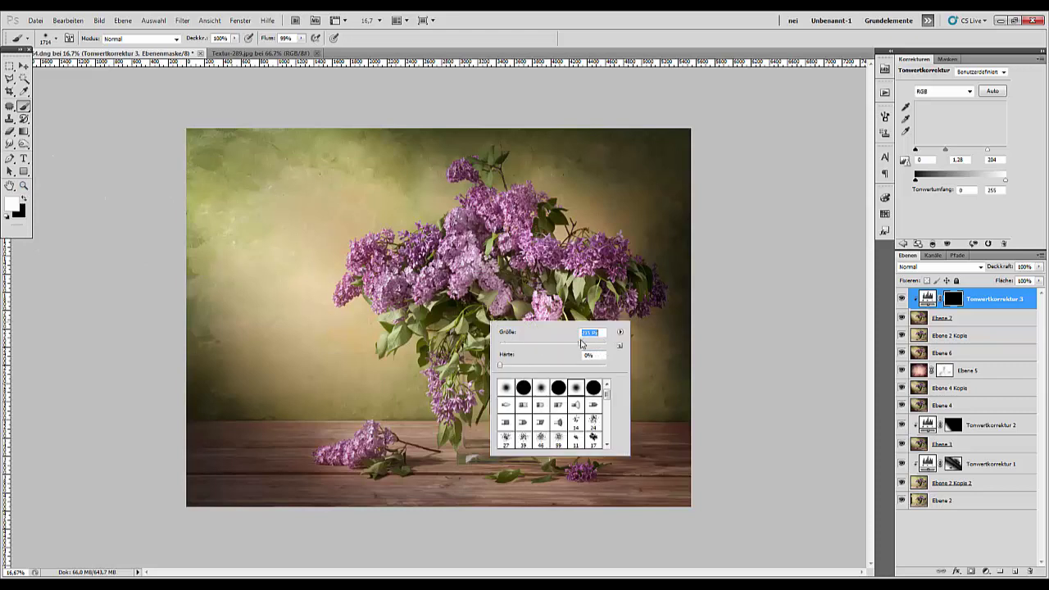
{"action": "left_click", "coordinate": [471, 356]}
{"action": "mouse_move", "coordinate": [359, 449]}
{"action": "left_mouse_down"}
{"action": "mouse_move", "coordinate": [373, 465]}
{"action": "mouse_move", "coordinate": [318, 454]}
{"action": "left_mouse_up"}
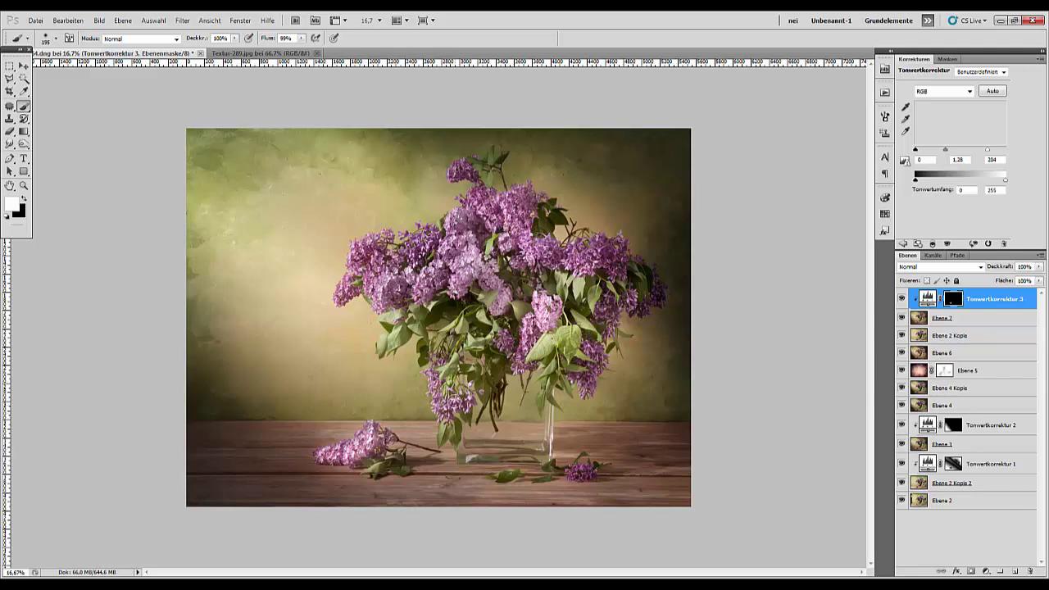
{"action": "mouse_move", "coordinate": [453, 402]}
{"action": "left_mouse_down"}
{"action": "mouse_move", "coordinate": [444, 401]}
{"action": "mouse_move", "coordinate": [449, 410]}
{"action": "left_mouse_up"}
{"action": "left_click_drag", "start_coordinate": [578, 382], "coordinate": [590, 343]}
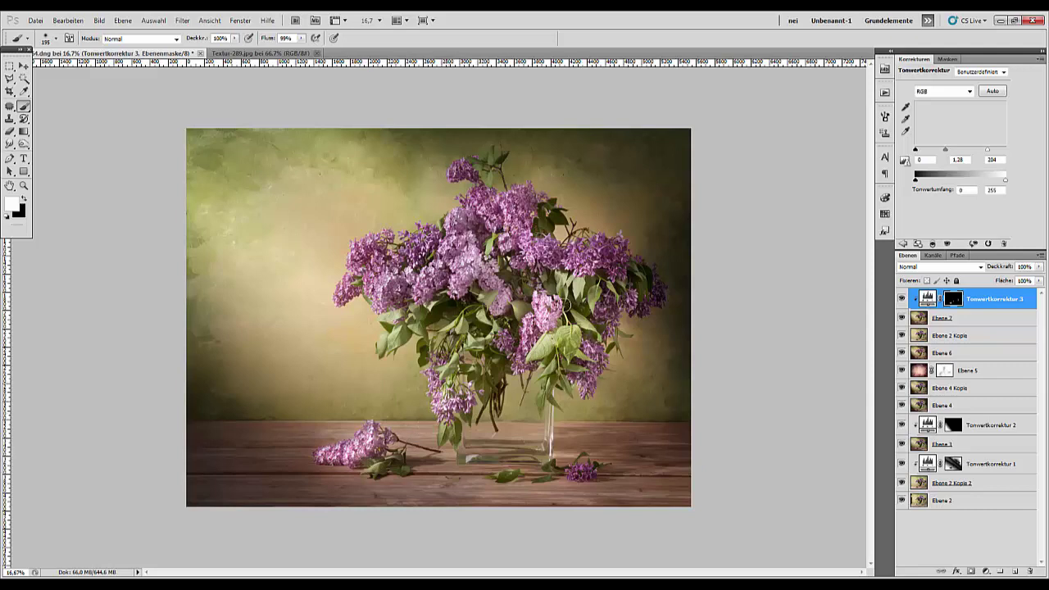
{"action": "mouse_move", "coordinate": [565, 306]}
{"action": "left_mouse_down"}
{"action": "mouse_move", "coordinate": [506, 422]}
{"action": "mouse_move", "coordinate": [529, 445]}
{"action": "mouse_move", "coordinate": [479, 456]}
{"action": "mouse_move", "coordinate": [474, 379]}
{"action": "mouse_move", "coordinate": [506, 409]}
{"action": "mouse_move", "coordinate": [523, 409]}
{"action": "left_mouse_up"}
Paint the brightening onto the vase and table area with an 813 px soft brush and reduce the Levels layer's opacity to 54%
{"action": "right_click", "coordinate": [410, 387]}
{"action": "mouse_move", "coordinate": [505, 368]}
{"action": "left_mouse_down"}
{"action": "mouse_move", "coordinate": [504, 424]}
{"action": "mouse_move", "coordinate": [565, 463]}
{"action": "mouse_move", "coordinate": [389, 446]}
{"action": "mouse_move", "coordinate": [36, 445]}
{"action": "left_mouse_up"}
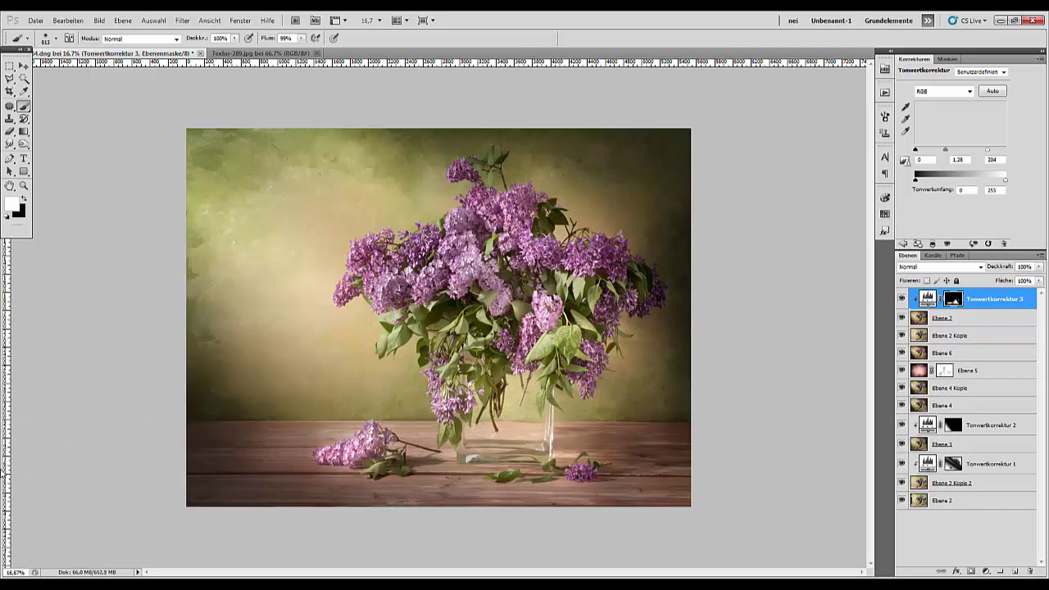
{"action": "key", "text": "ctrl+minus"}
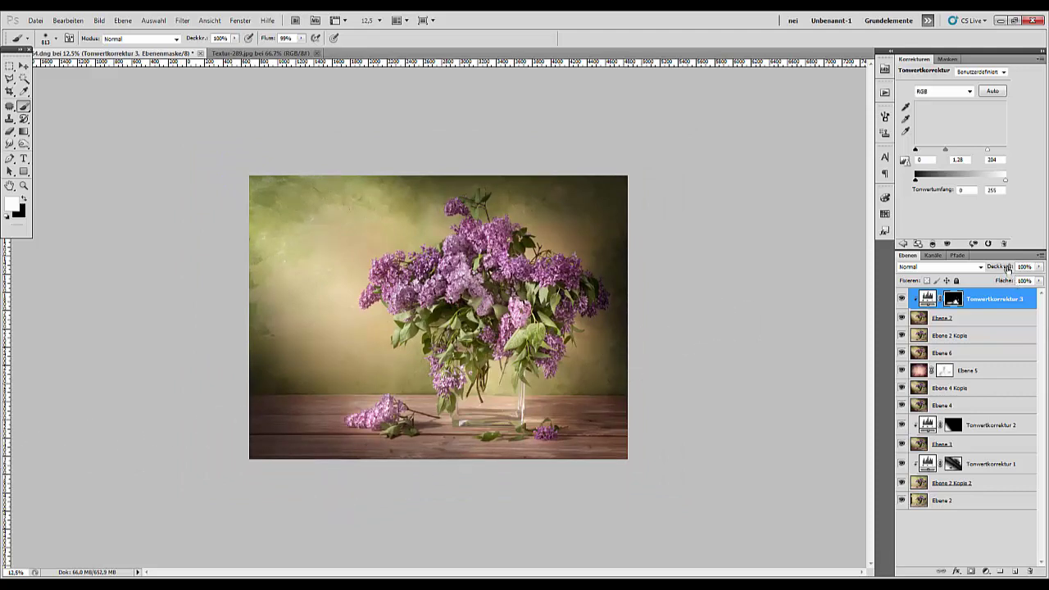
{"action": "left_click_drag", "start_coordinate": [1006, 269], "coordinate": [984, 269]}
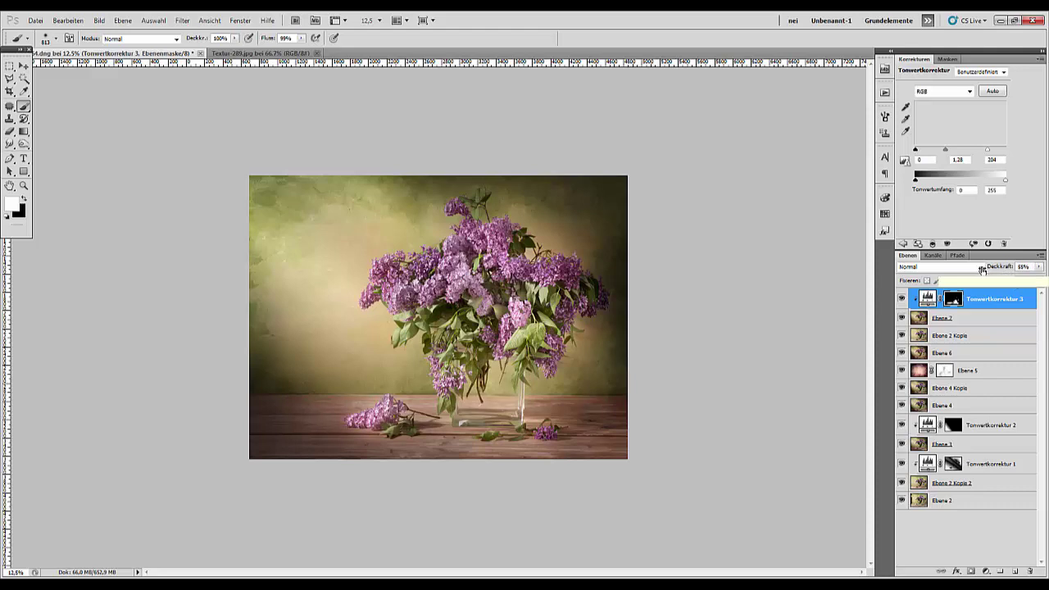
{"action": "left_click_drag", "start_coordinate": [982, 269], "coordinate": [981, 269]}
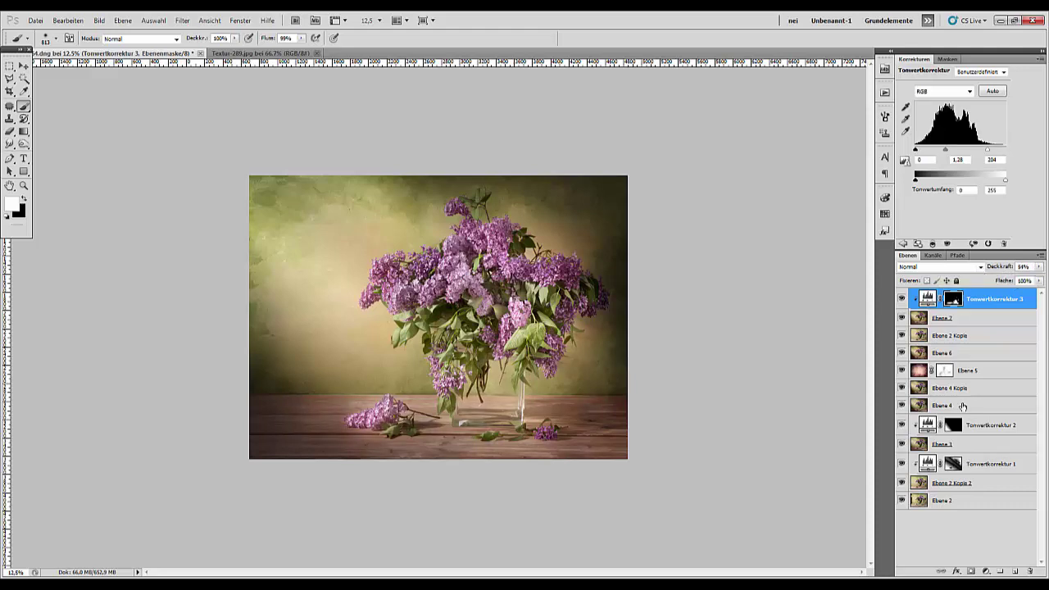
Compare the image with and without the Tonwertkorrektur 3 brightening, and delete that Levels layer
{"action": "left_click", "coordinate": [901, 300]}
{"action": "left_click", "coordinate": [902, 300]}
{"action": "left_click", "coordinate": [902, 300]}
{"action": "left_click", "coordinate": [902, 300]}
{"action": "left_click", "coordinate": [983, 301]}
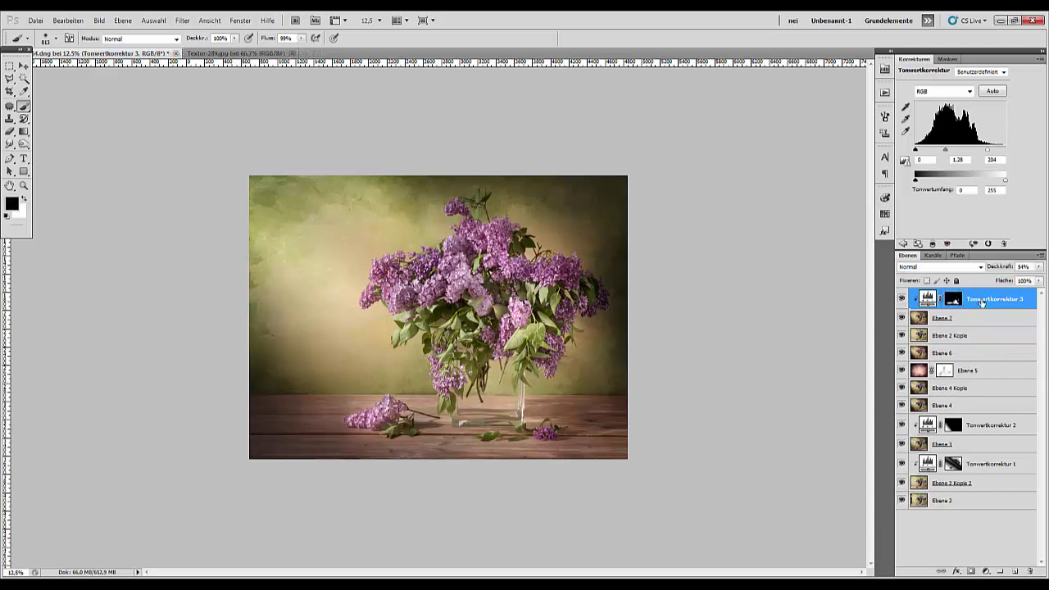
{"action": "key", "text": "Delete"}
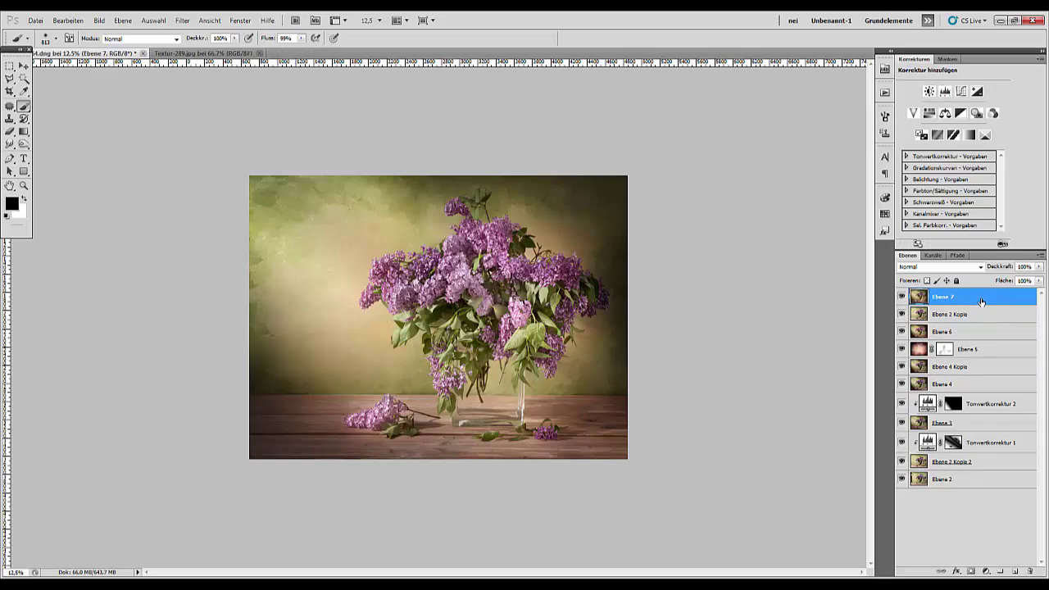
Retouch small blemishes in the painted background on both sides of the bouquet on Ebene 7 with the Patch tool
{"action": "key", "text": "ctrl+plus"}
{"action": "key", "text": "ctrl+plus"}
{"action": "key", "text": "ctrl+plus"}
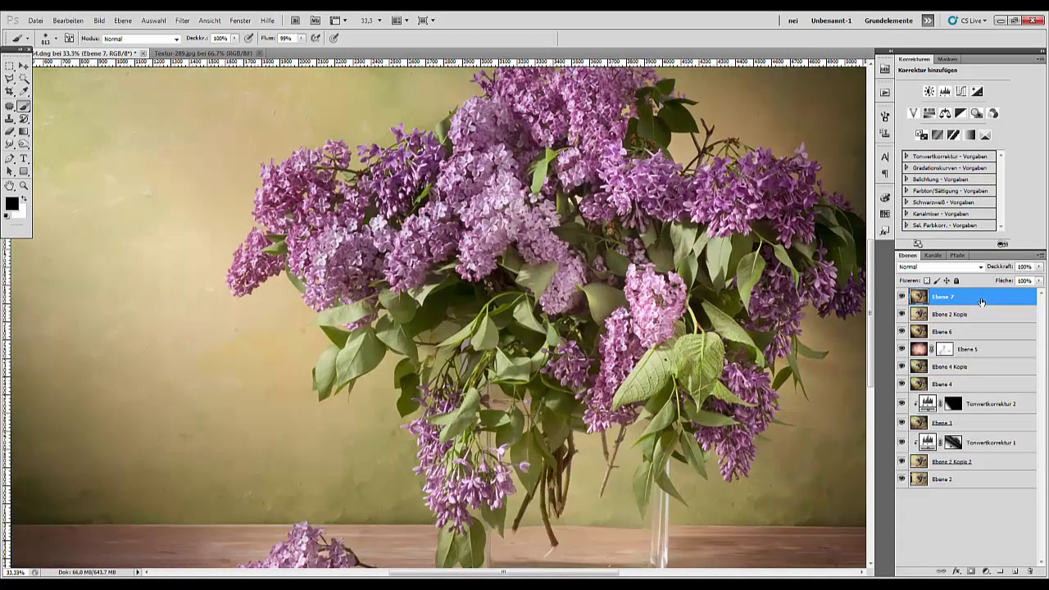
{"action": "key", "text": "ctrl+minus"}
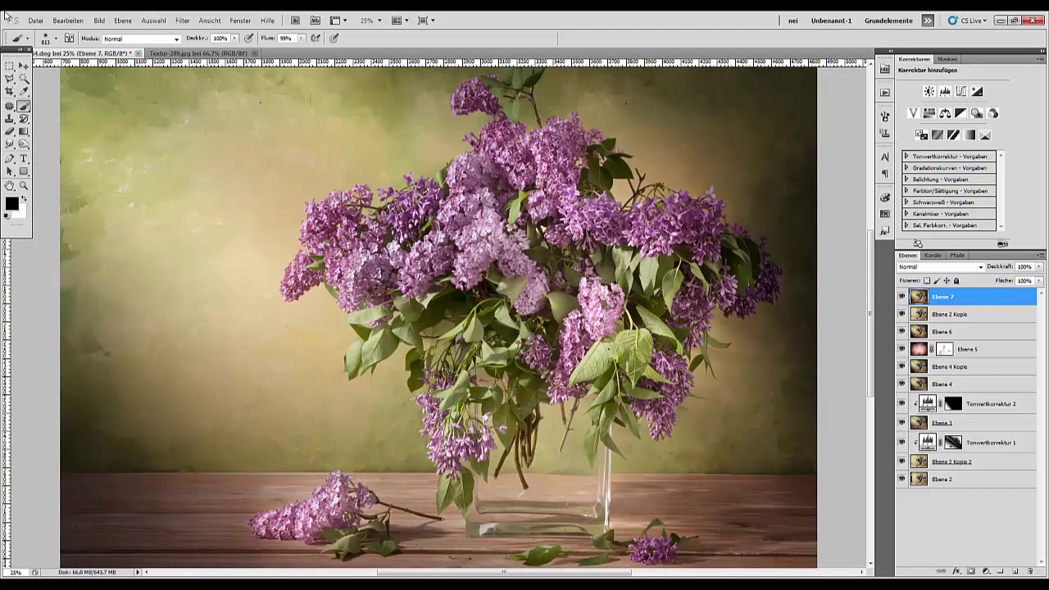
{"action": "left_click", "coordinate": [9, 105]}
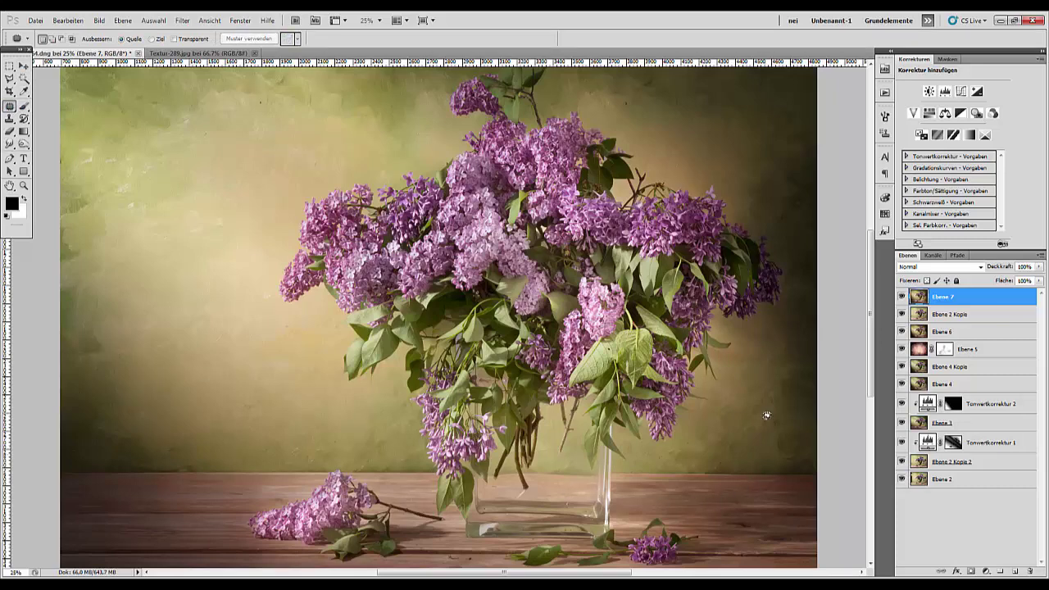
{"action": "left_click_drag", "start_coordinate": [742, 349], "coordinate": [741, 350]}
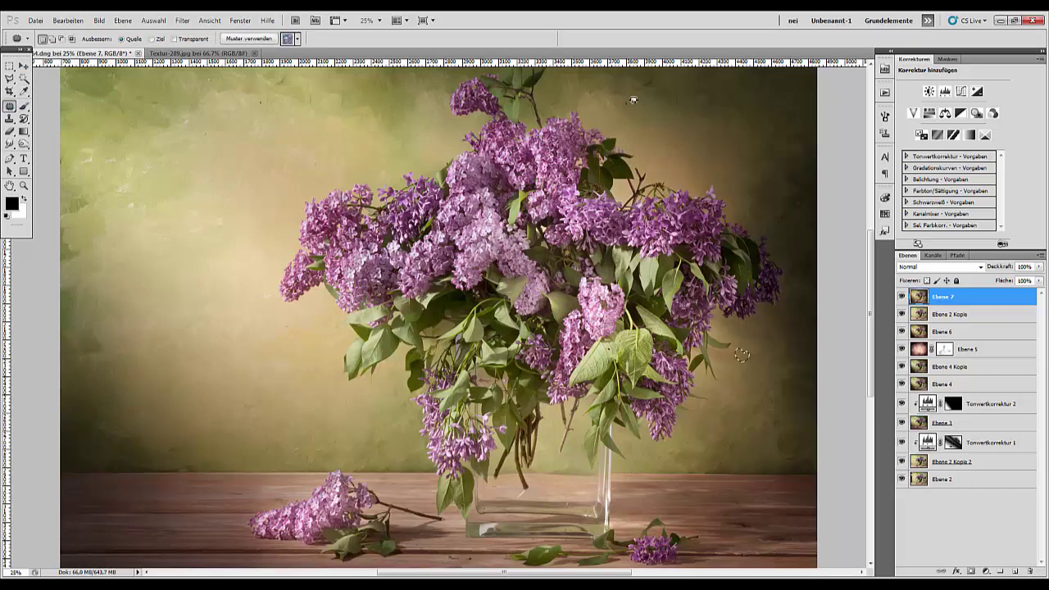
{"action": "left_click_drag", "start_coordinate": [632, 99], "coordinate": [625, 100]}
{"action": "mouse_move", "coordinate": [263, 102]}
{"action": "left_mouse_down"}
{"action": "mouse_move", "coordinate": [234, 139]}
{"action": "mouse_move", "coordinate": [240, 166]}
{"action": "left_mouse_up"}
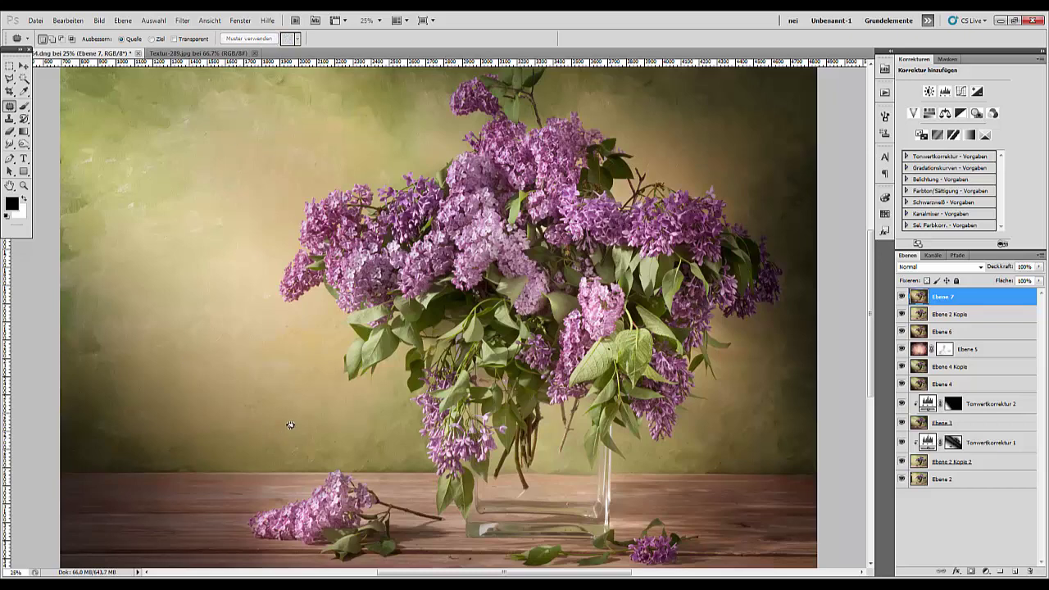
{"action": "left_click_drag", "start_coordinate": [328, 328], "coordinate": [255, 325]}
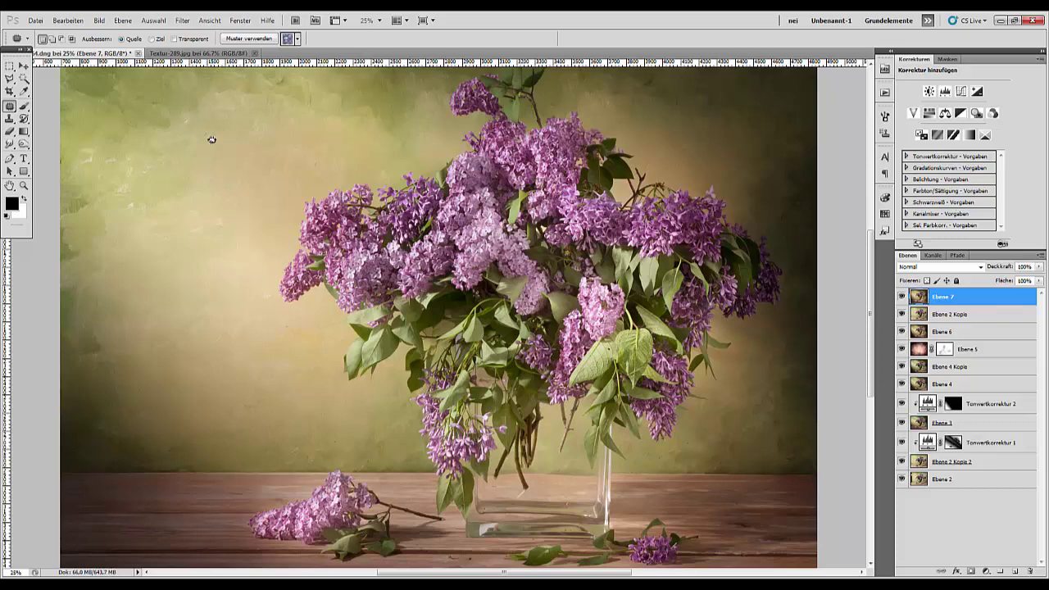
Sharpen Ebene 7 with Unsharp Mask at 51% amount, 1.5 pixel radius and threshold 0
{"action": "key", "text": "ctrl+minus"}
{"action": "key", "text": "ctrl+minus"}
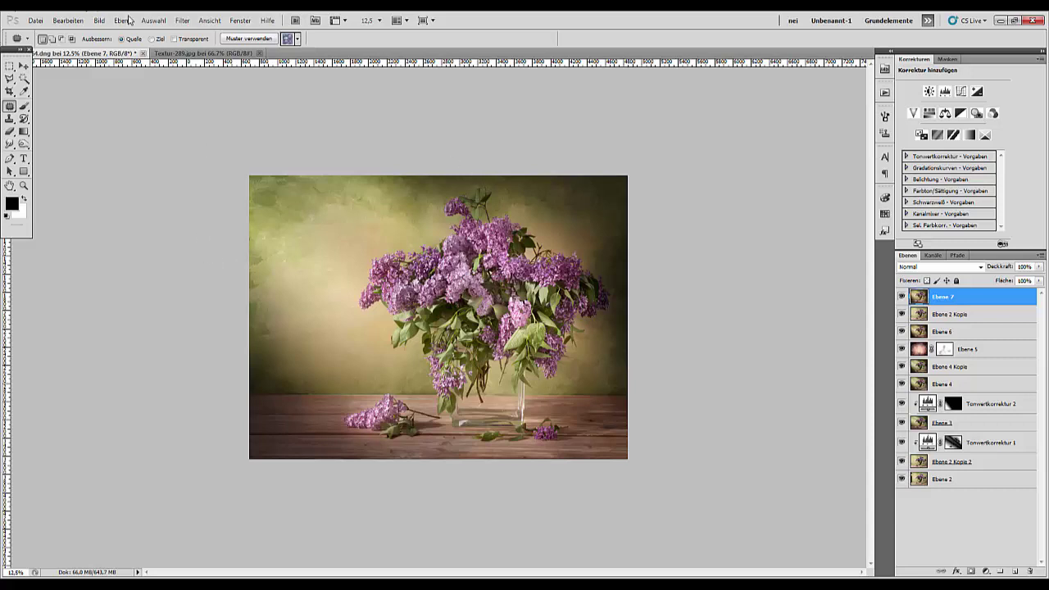
{"action": "left_click", "coordinate": [180, 20]}
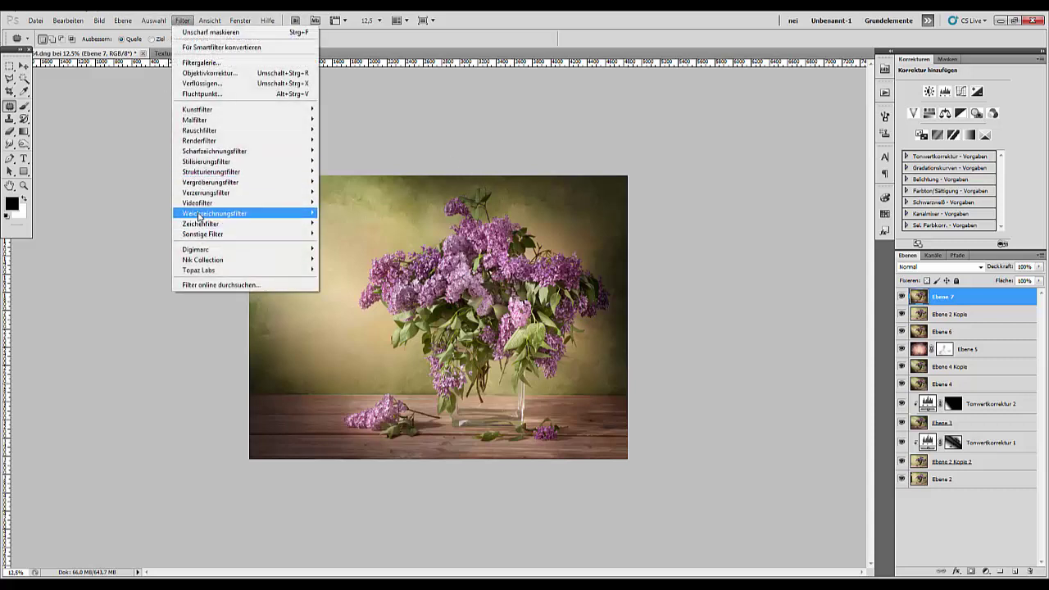
{"action": "mouse_move", "coordinate": [200, 216]}
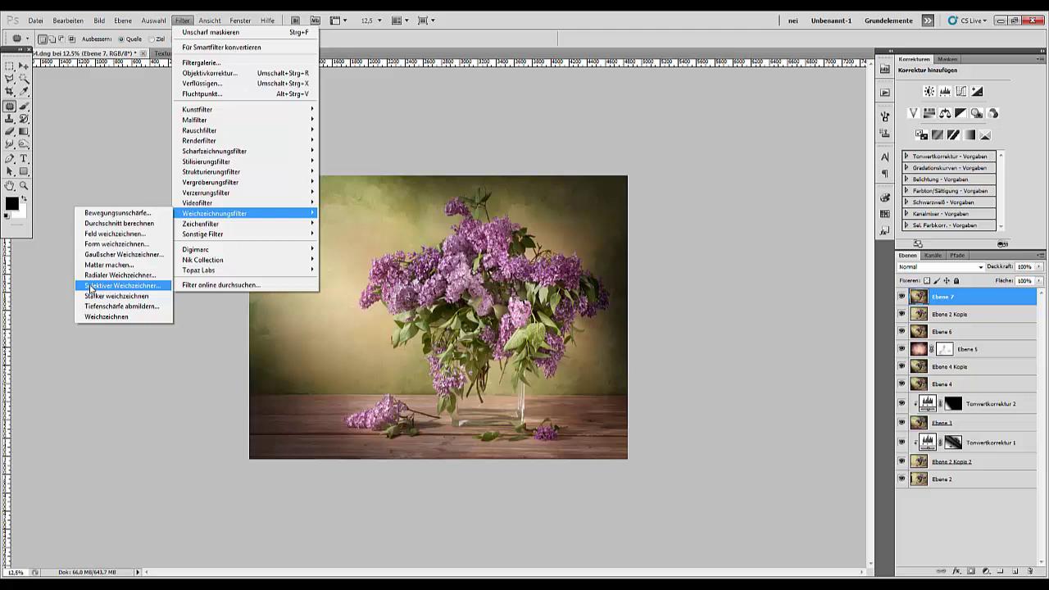
{"action": "mouse_move", "coordinate": [212, 151]}
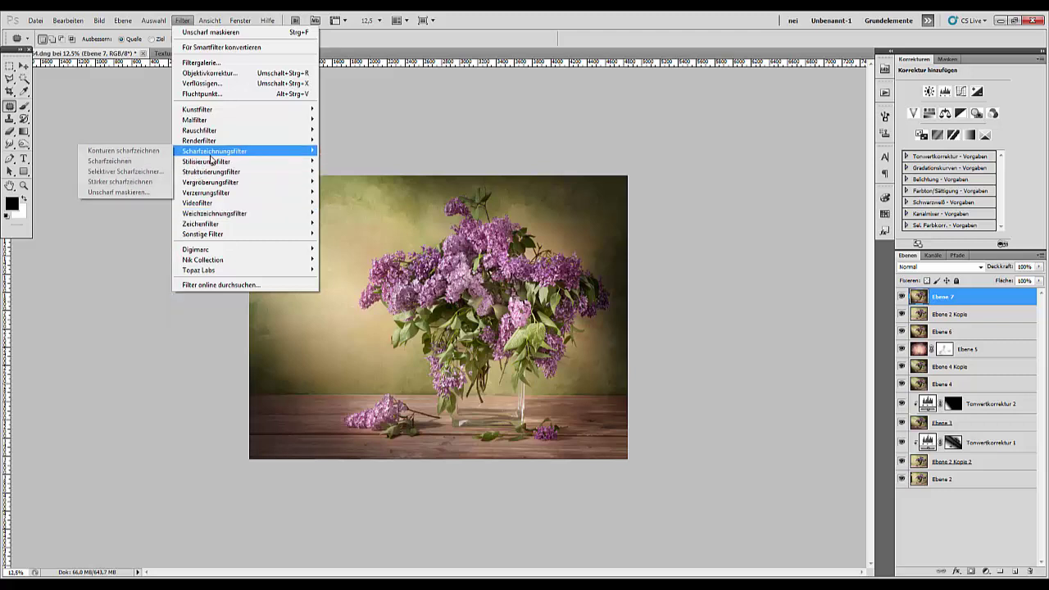
{"action": "left_click", "coordinate": [123, 192]}
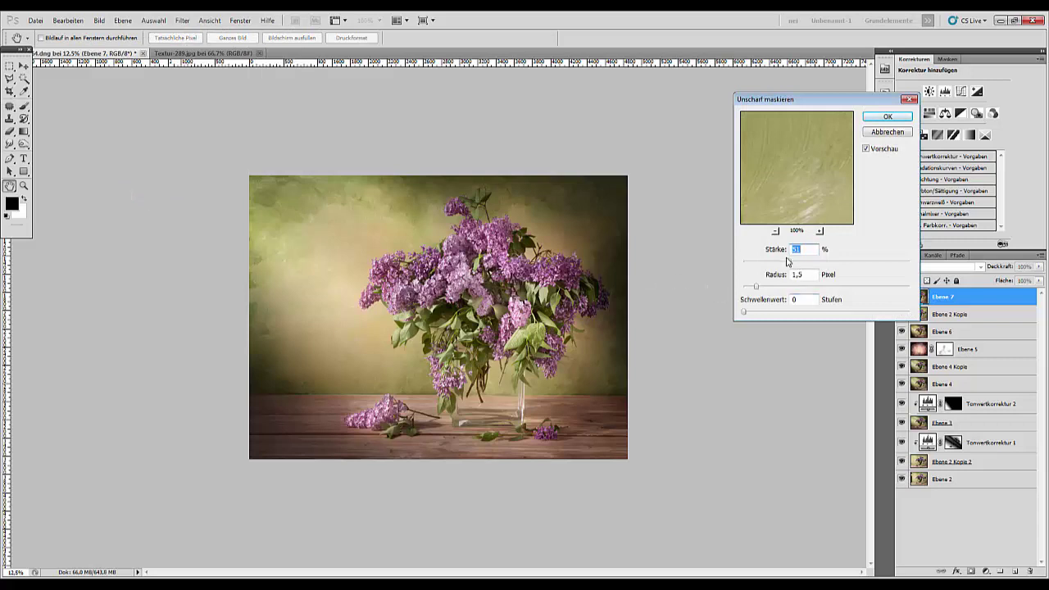
{"action": "left_click", "coordinate": [888, 116]}
{"action": "key", "text": "j"}
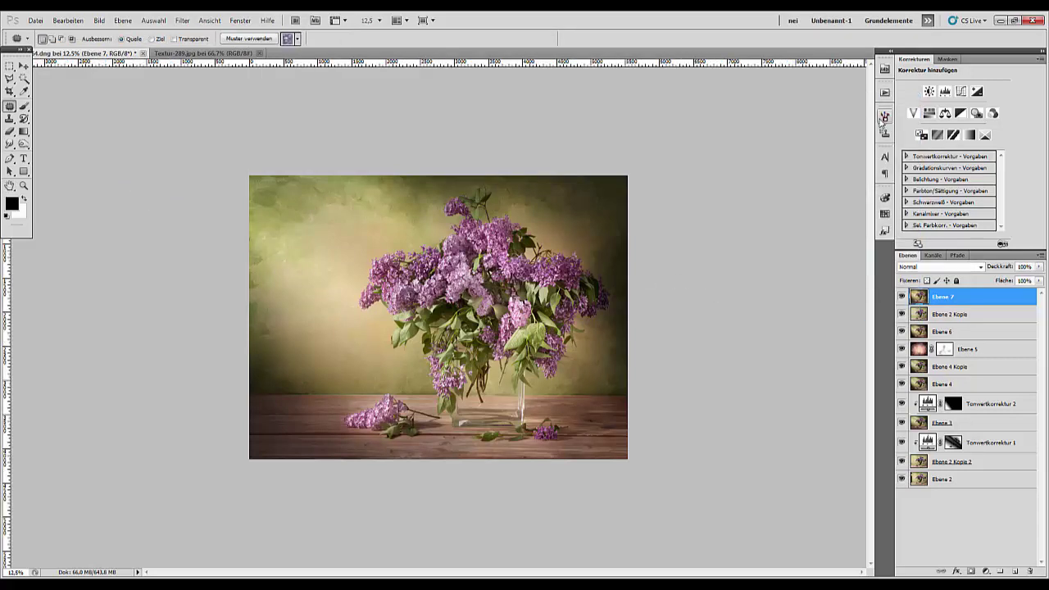